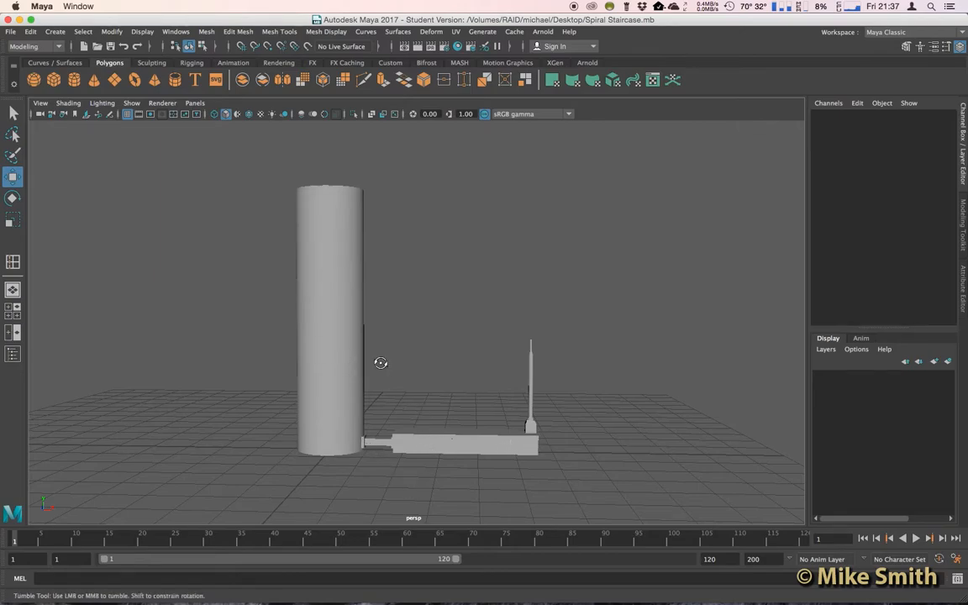
# Orbit around the scene and keep the Modeling menu set active.
pyautogui.keyDown('alt'); pyautogui.moveTo(344, 330); pyautogui.dragTo(336, 319); pyautogui.keyUp('alt')
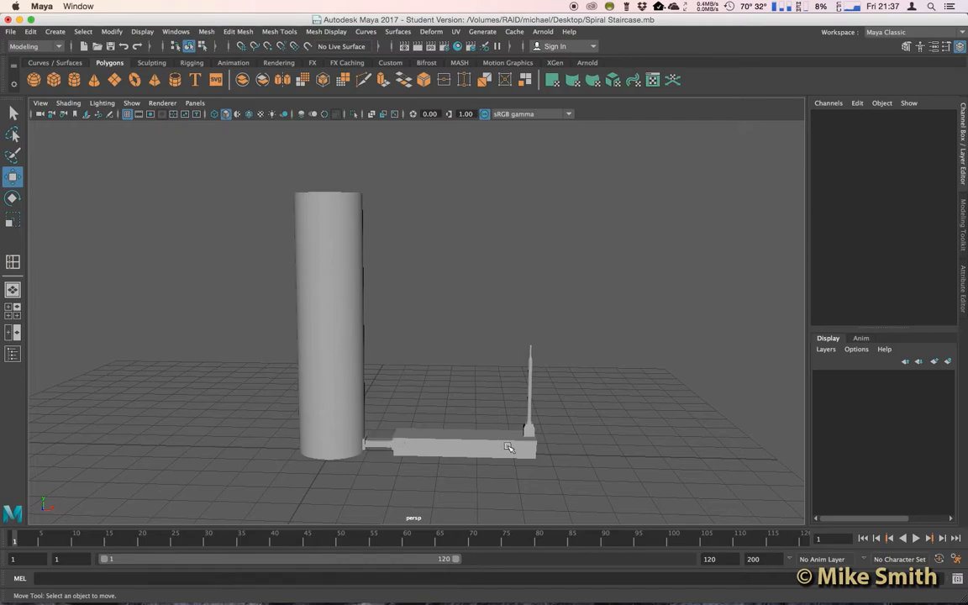
pyautogui.keyDown('alt'); pyautogui.moveTo(509, 437); pyautogui.dragTo(517, 412); pyautogui.keyUp('alt')
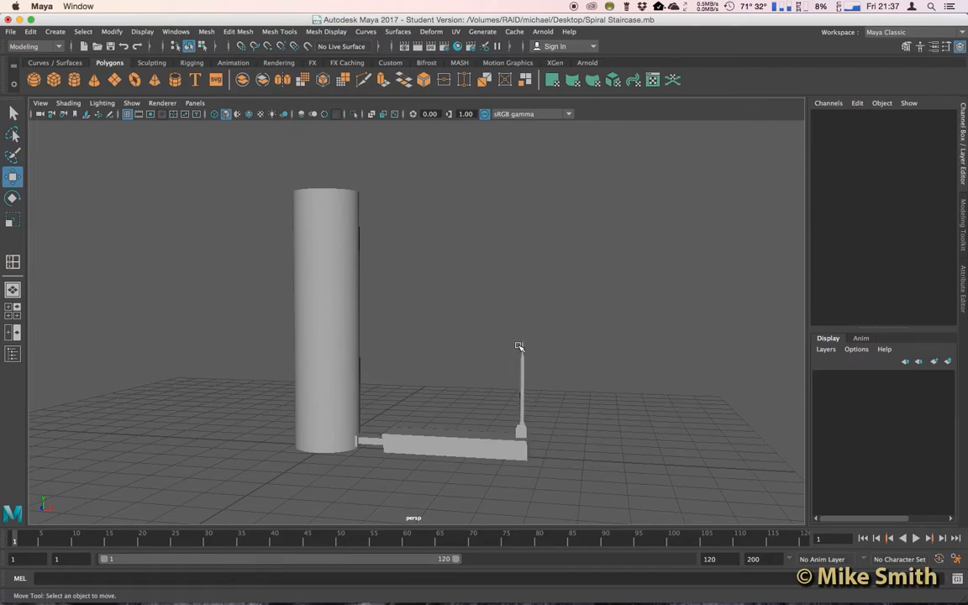
pyautogui.keyDown('alt'); pyautogui.moveTo(385, 363); pyautogui.dragTo(404, 366); pyautogui.keyUp('alt')
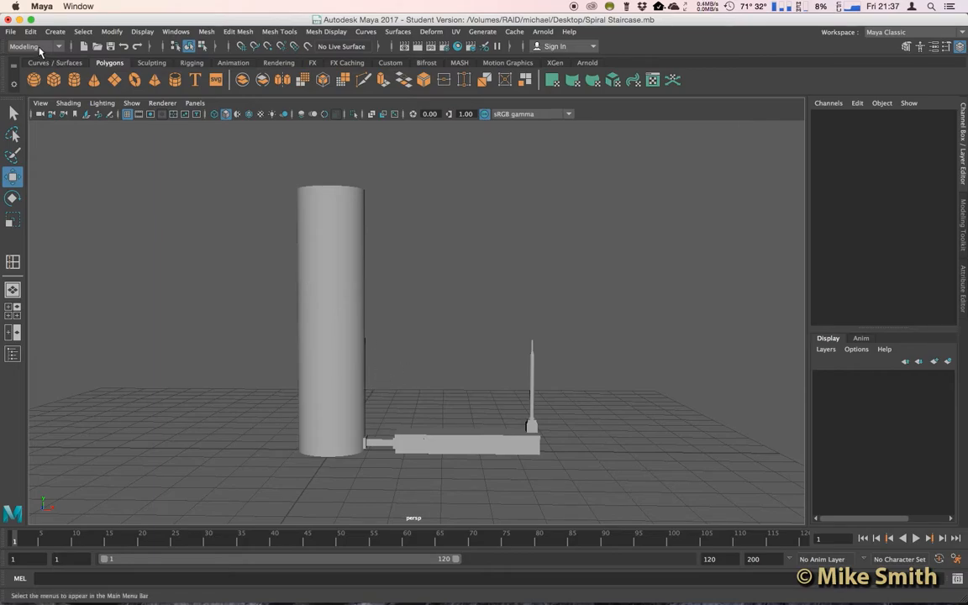
pyautogui.click(39, 47)
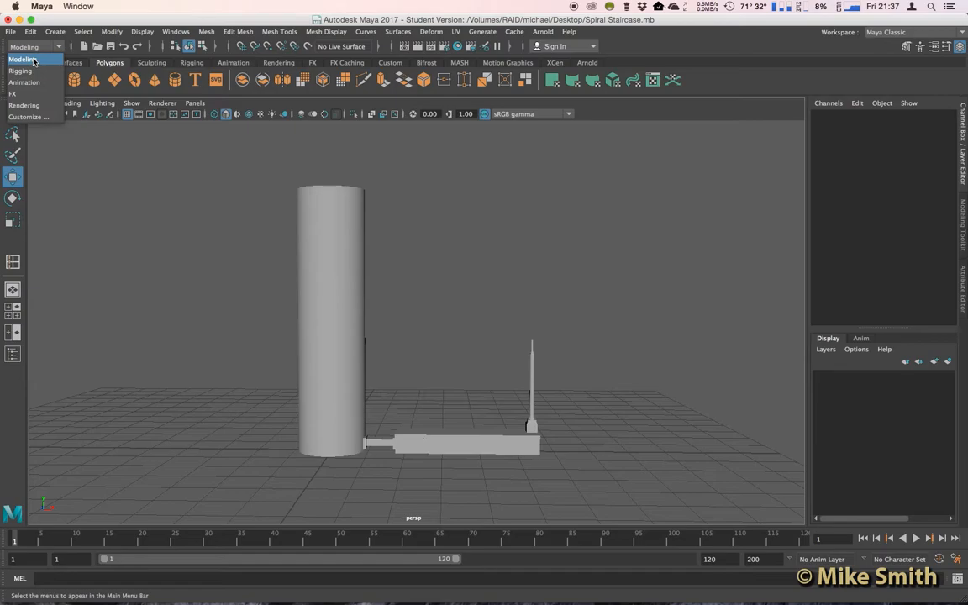
pyautogui.click(33, 59)
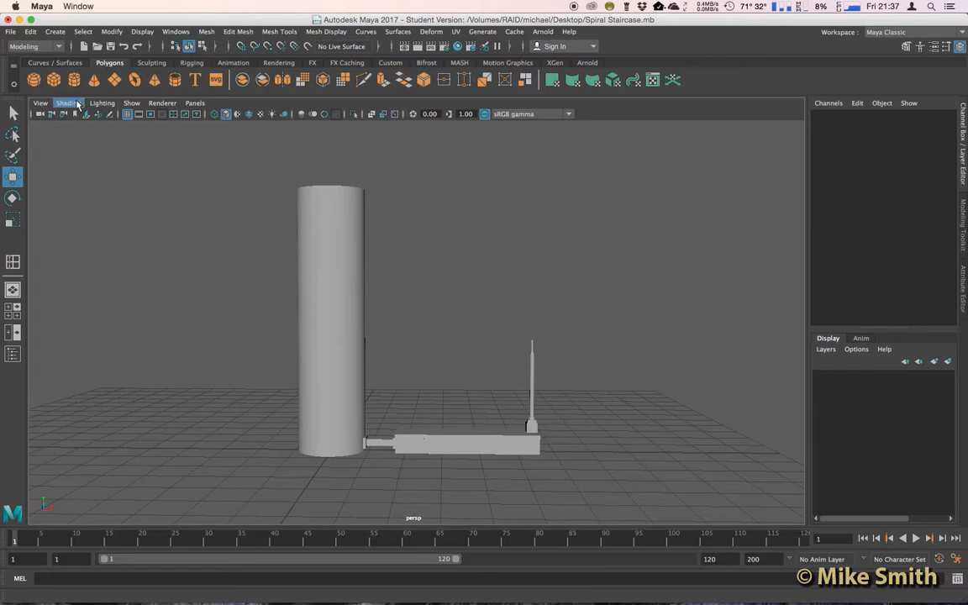
# Show wireframe on shaded in the viewport and select the Center_Post cylinder.
pyautogui.click(69, 103)
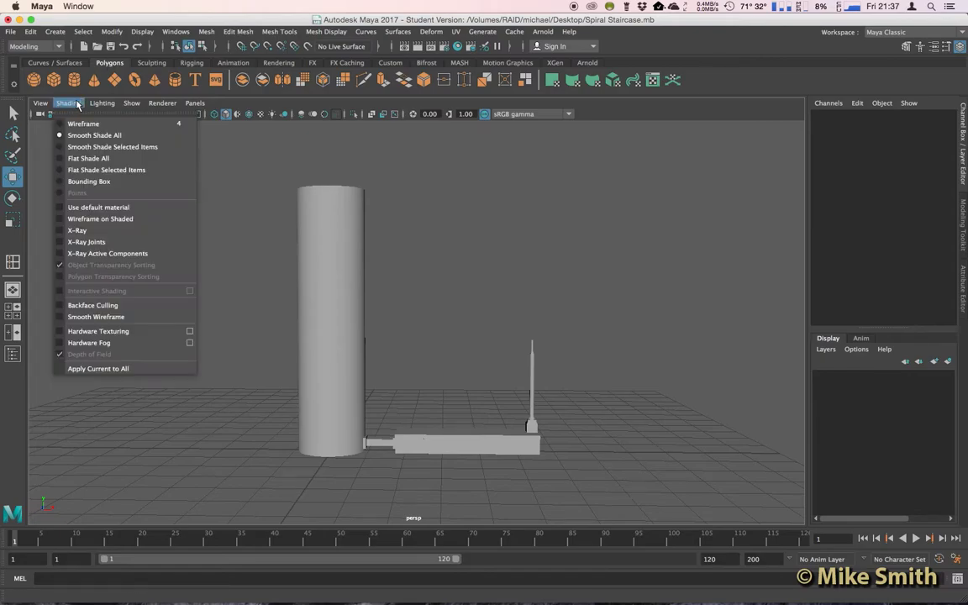
pyautogui.click(108, 219)
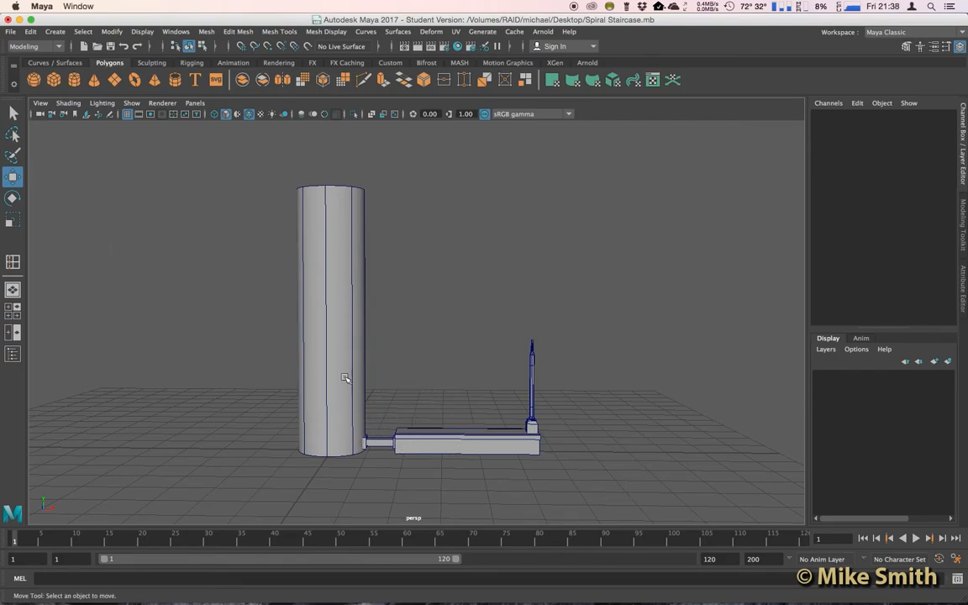
pyautogui.click(342, 347)
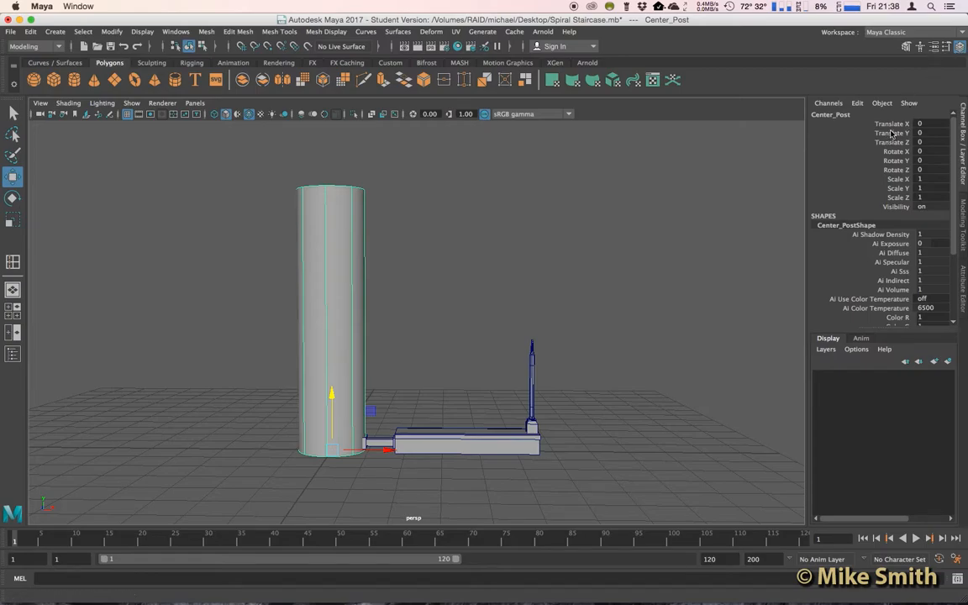
pyautogui.click(922, 123)
pyautogui.doubleClick(924, 123)
pyautogui.click(930, 142)
pyautogui.press('Return')
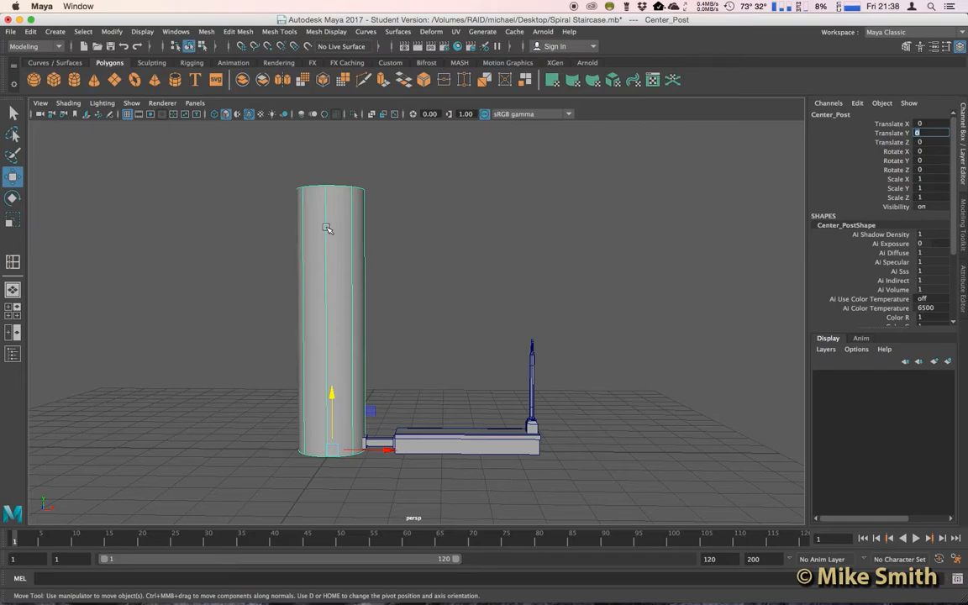
# Select the post's top ring of vertices and raise them to make the post much taller.
pyautogui.moveTo(327, 229); pyautogui.dragTo(286, 229, button='right')
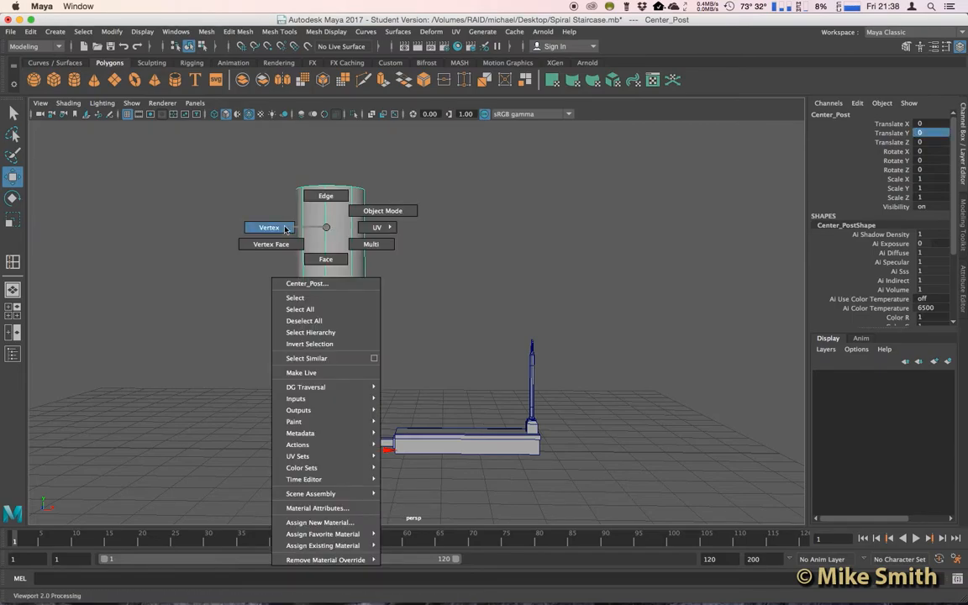
pyautogui.moveTo(244, 144); pyautogui.dragTo(381, 213)
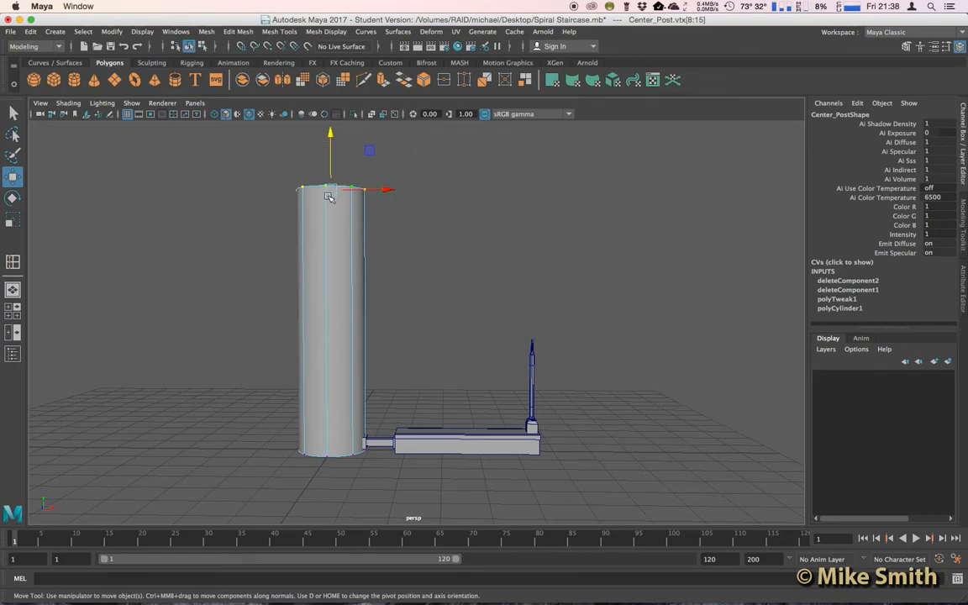
pyautogui.scroll(-5, 329, 210)
pyautogui.scroll(-3, 370, 244)
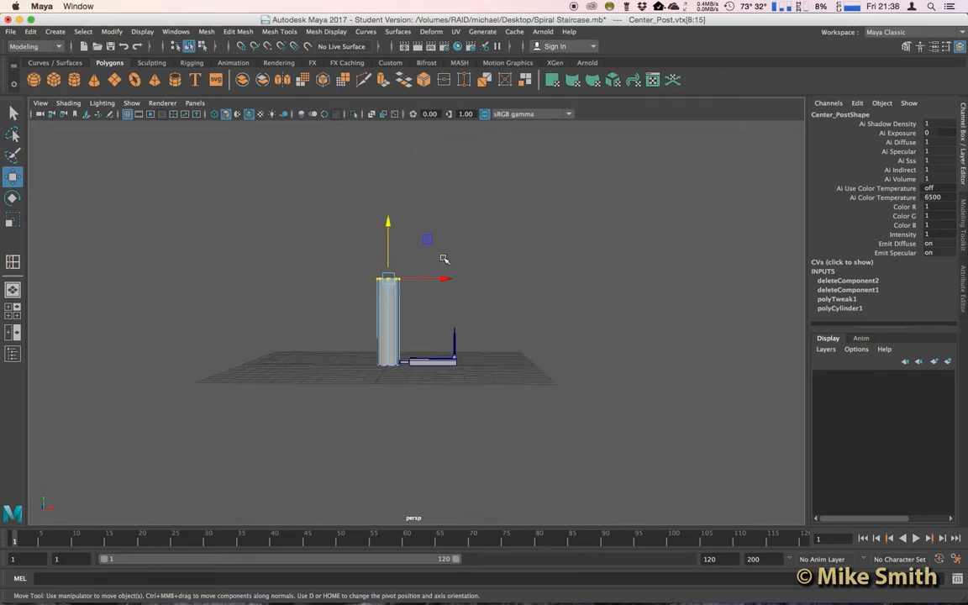
pyautogui.scroll(3, 403, 252)
pyautogui.moveTo(363, 252); pyautogui.dragTo(363, 136)
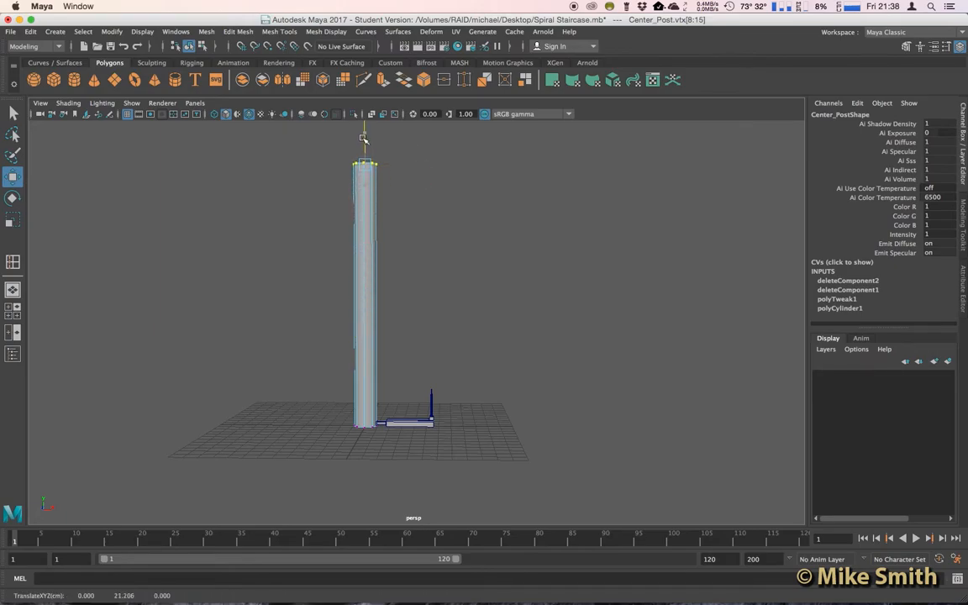
pyautogui.scroll(4, 387, 286)
# Return Center_Post to object mode and shift the view toward its base.
pyautogui.keyDown('alt'); pyautogui.moveTo(387, 286); pyautogui.dragTo(363, 272); pyautogui.keyUp('alt')
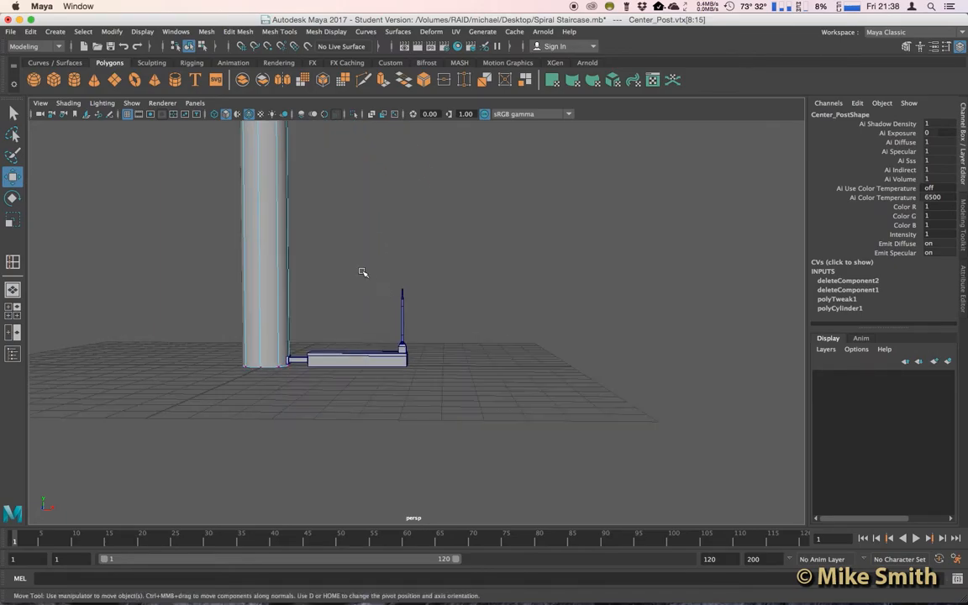
pyautogui.scroll(2, 363, 272)
pyautogui.moveTo(297, 260); pyautogui.dragTo(353, 245, button='right')
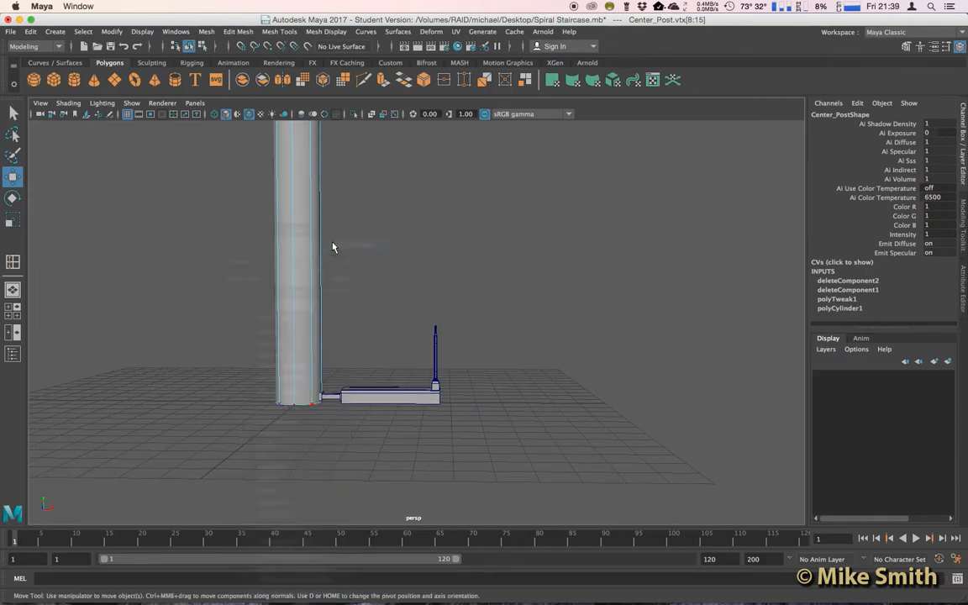
pyautogui.click(299, 294)
pyautogui.scroll(2, 374, 301)
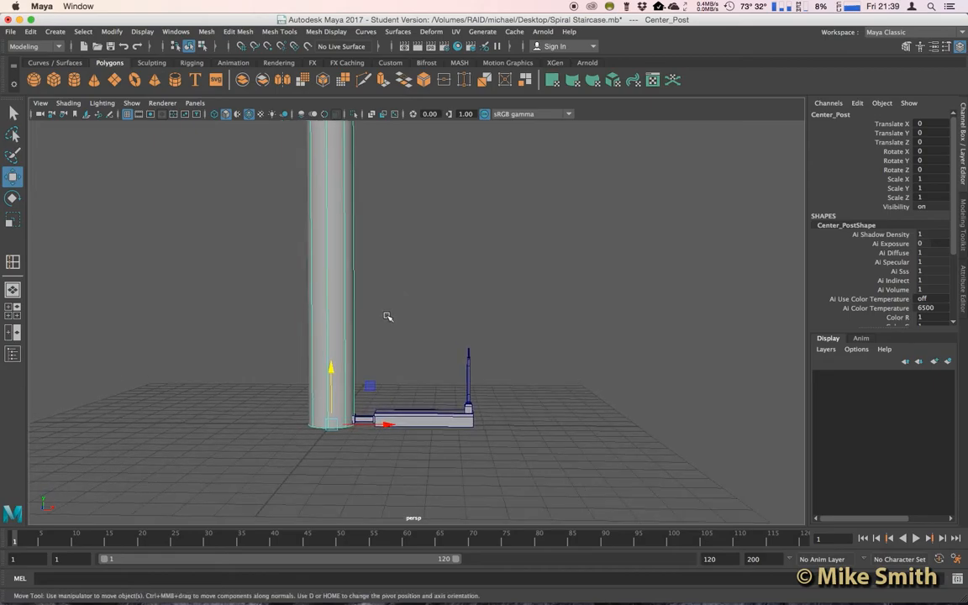
pyautogui.keyDown('alt'); pyautogui.moveTo(374, 301); pyautogui.dragTo(404, 370); pyautogui.keyUp('alt')
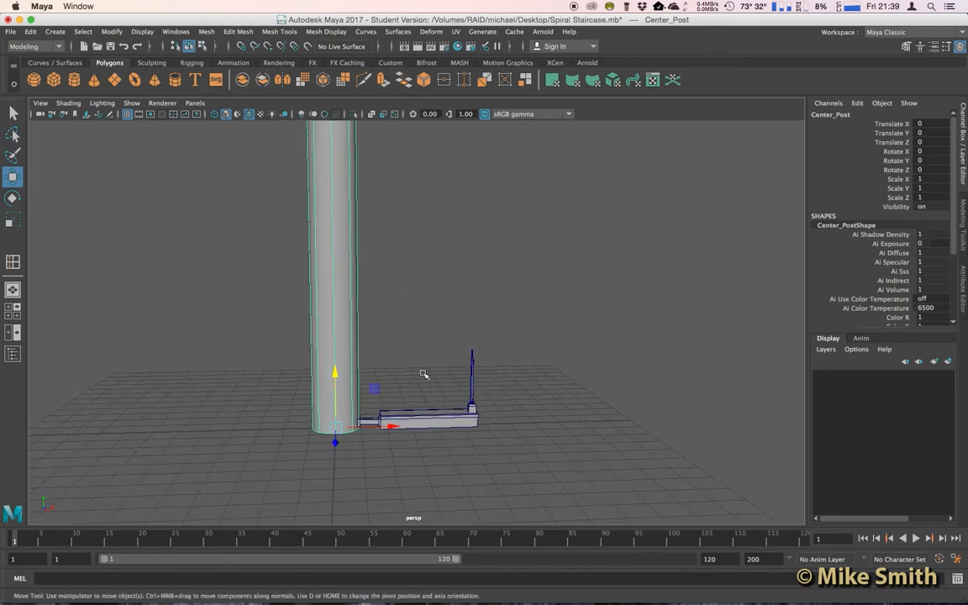
# Bring up the Outliner and park it narrow at the left of the viewport.
pyautogui.click(176, 32)
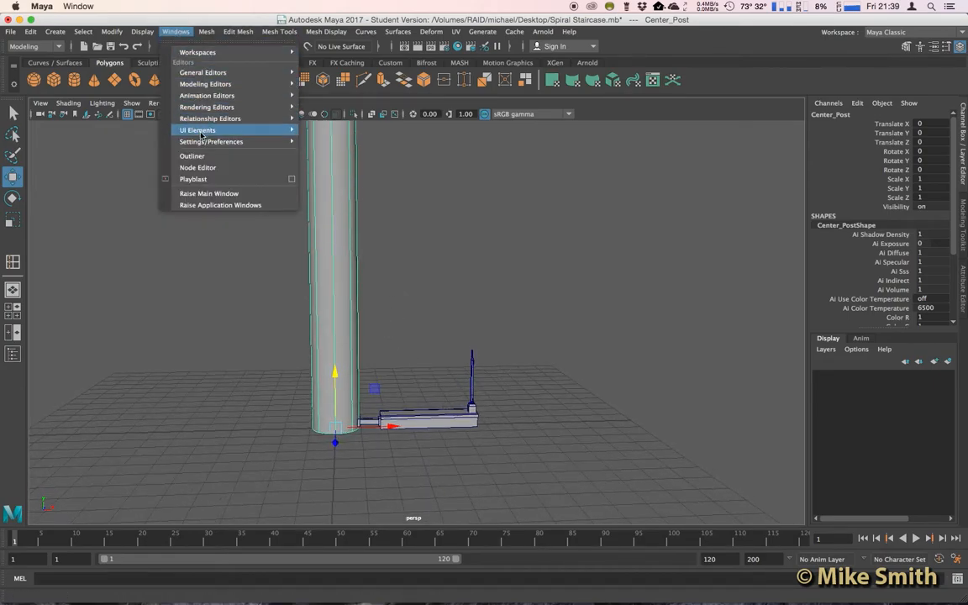
pyautogui.click(192, 155)
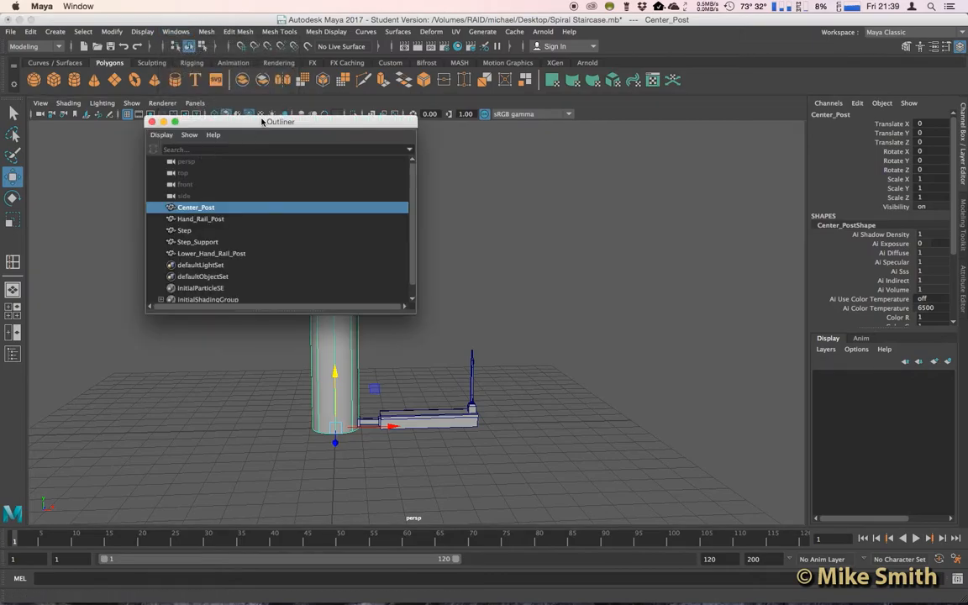
pyautogui.moveTo(237, 122); pyautogui.dragTo(198, 143)
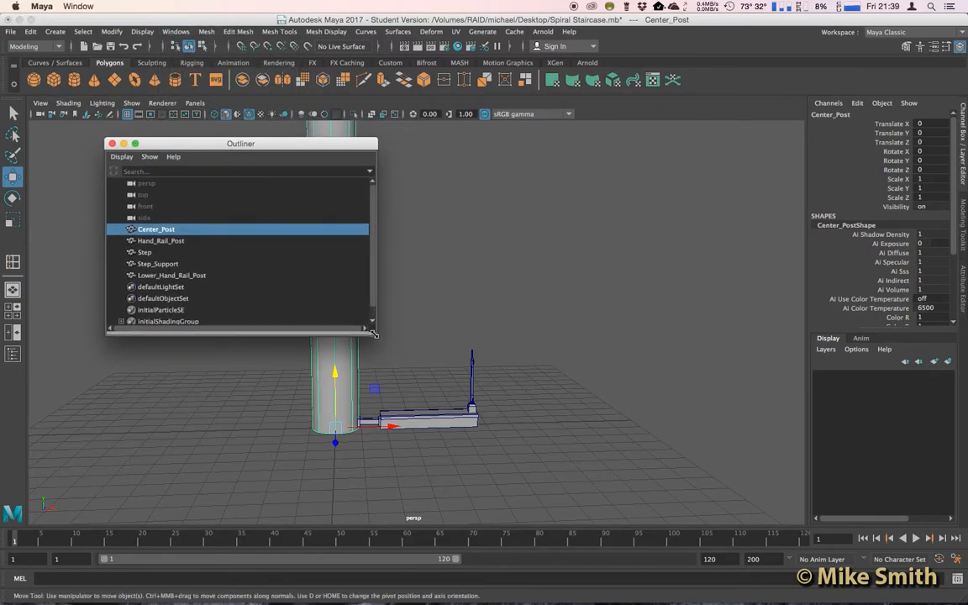
pyautogui.moveTo(376, 331); pyautogui.dragTo(281, 389)
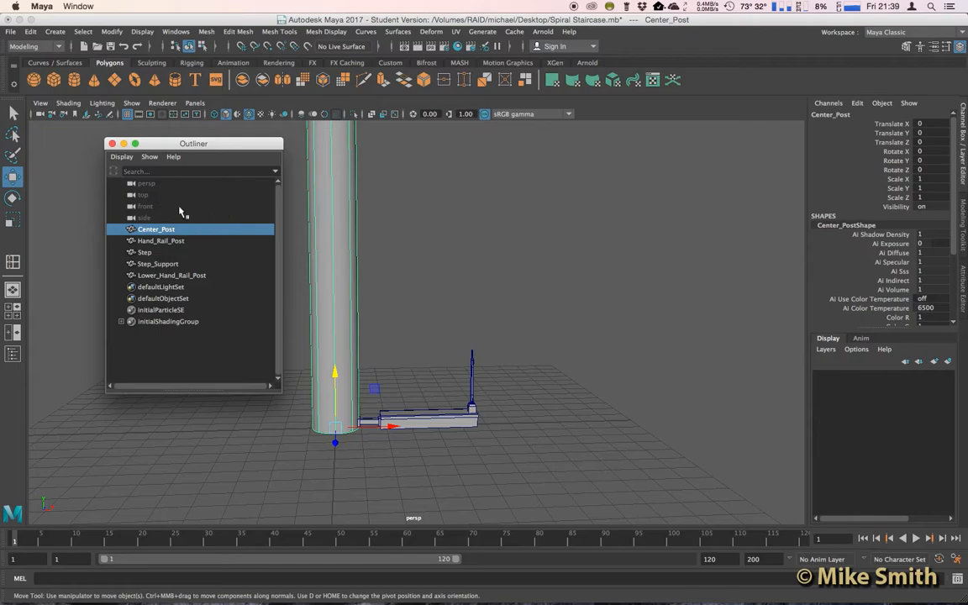
pyautogui.moveTo(172, 143); pyautogui.dragTo(172, 153)
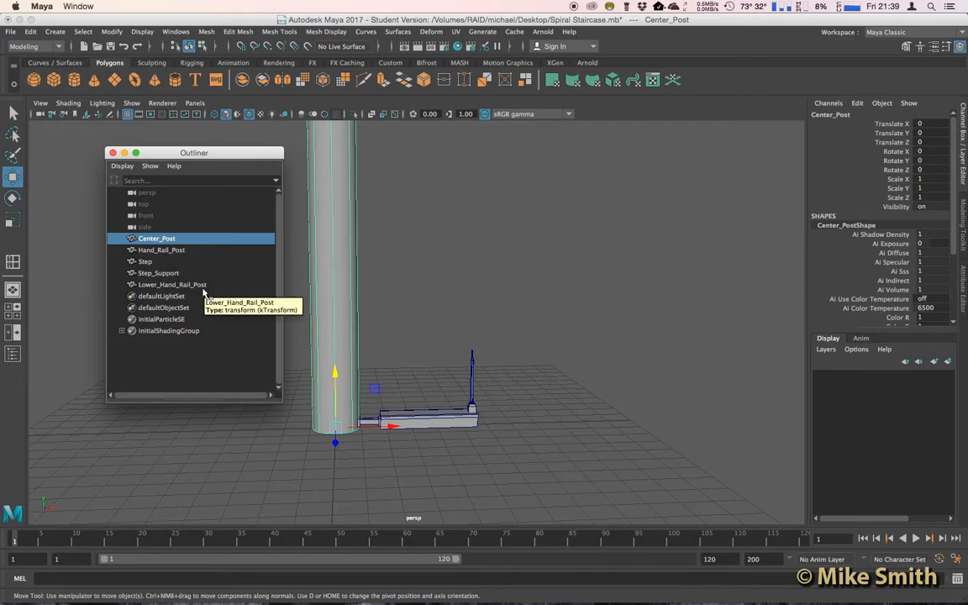
# Tidy the Outliner further aside and move the view in close to the post.
pyautogui.keyDown('alt'); pyautogui.moveTo(405, 355); pyautogui.dragTo(361, 277); pyautogui.keyUp('alt')
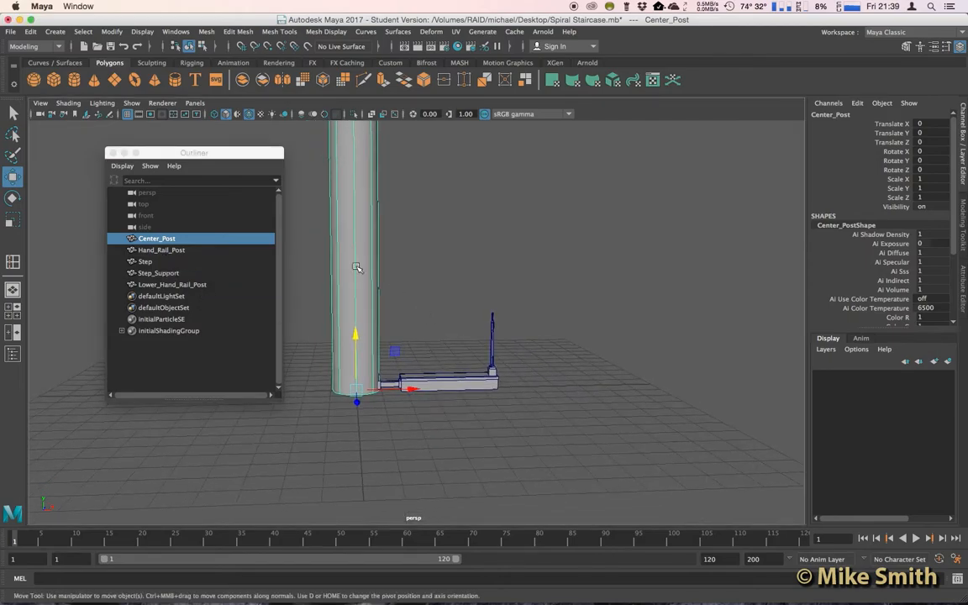
pyautogui.moveTo(233, 156); pyautogui.dragTo(197, 166)
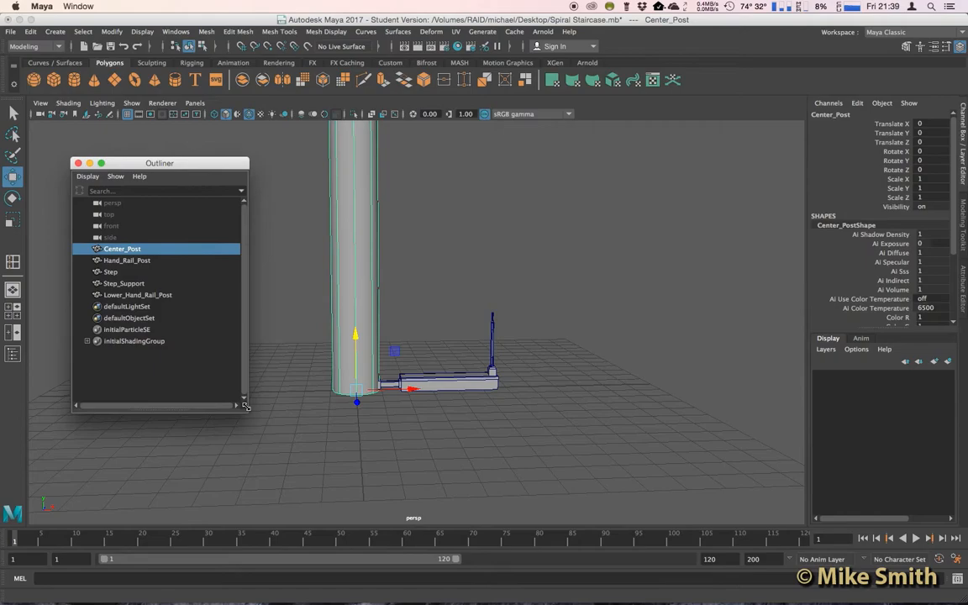
pyautogui.moveTo(243, 404); pyautogui.dragTo(199, 386)
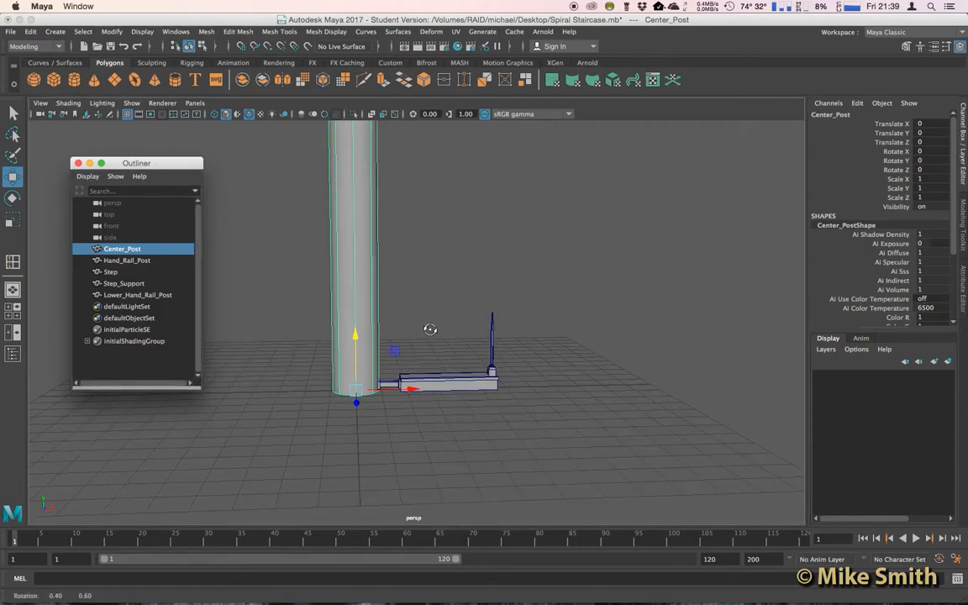
pyautogui.keyDown('alt'); pyautogui.moveTo(403, 328); pyautogui.dragTo(438, 342); pyautogui.keyUp('alt')
pyautogui.keyDown('alt'); pyautogui.moveTo(438, 342); pyautogui.dragTo(420, 344, button='right'); pyautogui.keyUp('alt')
pyautogui.keyDown('alt'); pyautogui.moveTo(420, 345); pyautogui.dragTo(374, 311, button='middle'); pyautogui.keyUp('alt')
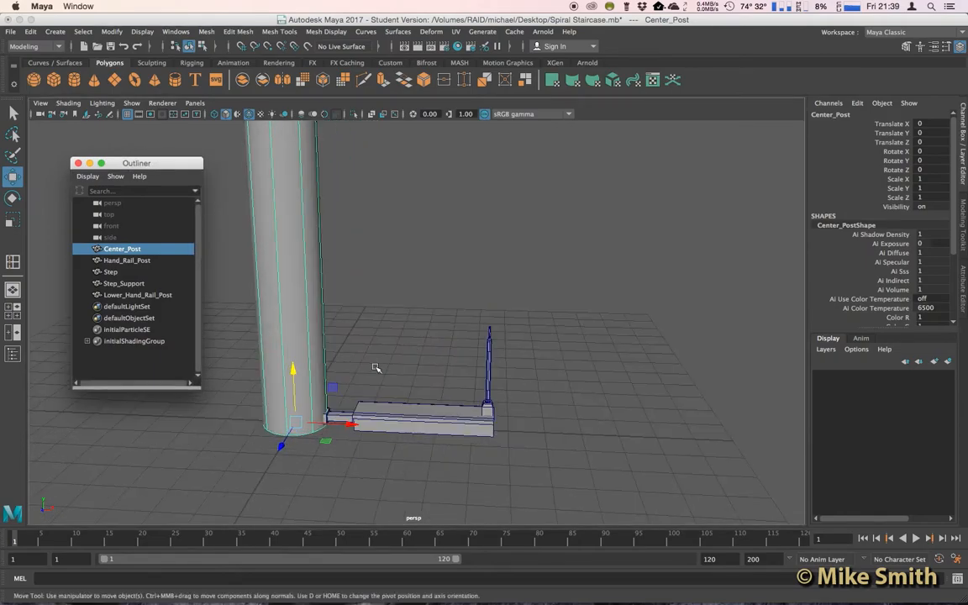
# Marquee-select the step, step support and both hand rail posts together in the scene.
pyautogui.moveTo(547, 285); pyautogui.dragTo(351, 477)
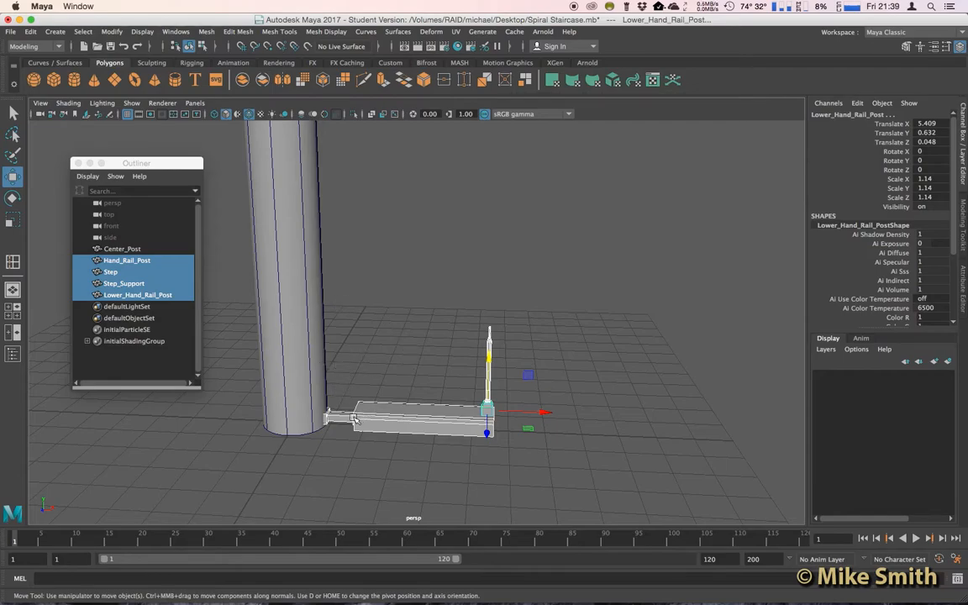
pyautogui.keyDown('alt'); pyautogui.moveTo(327, 376); pyautogui.dragTo(357, 383); pyautogui.keyUp('alt')
pyautogui.keyDown('alt'); pyautogui.moveTo(357, 383); pyautogui.dragTo(404, 384, button='middle'); pyautogui.keyUp('alt')
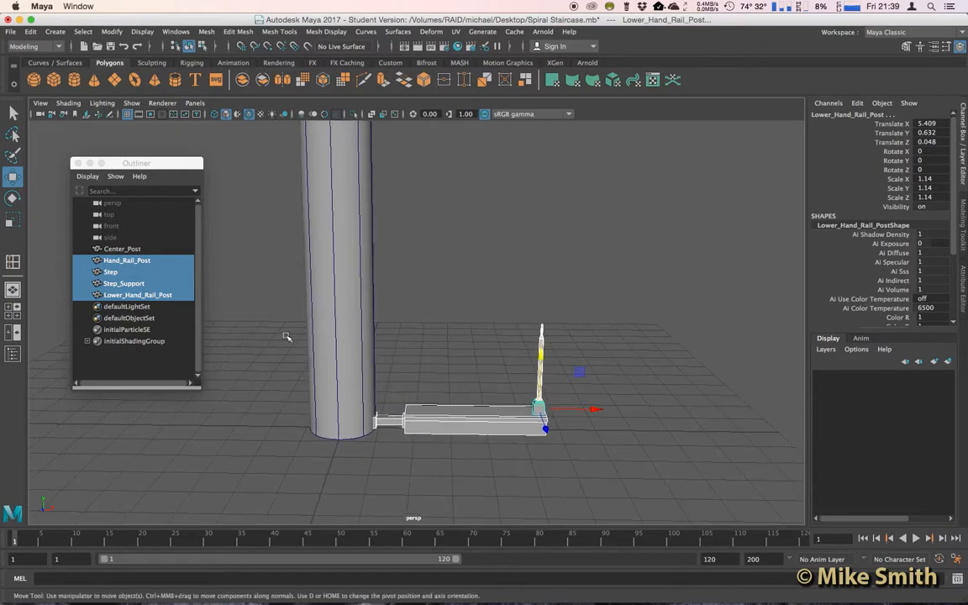
pyautogui.moveTo(149, 164); pyautogui.dragTo(127, 209)
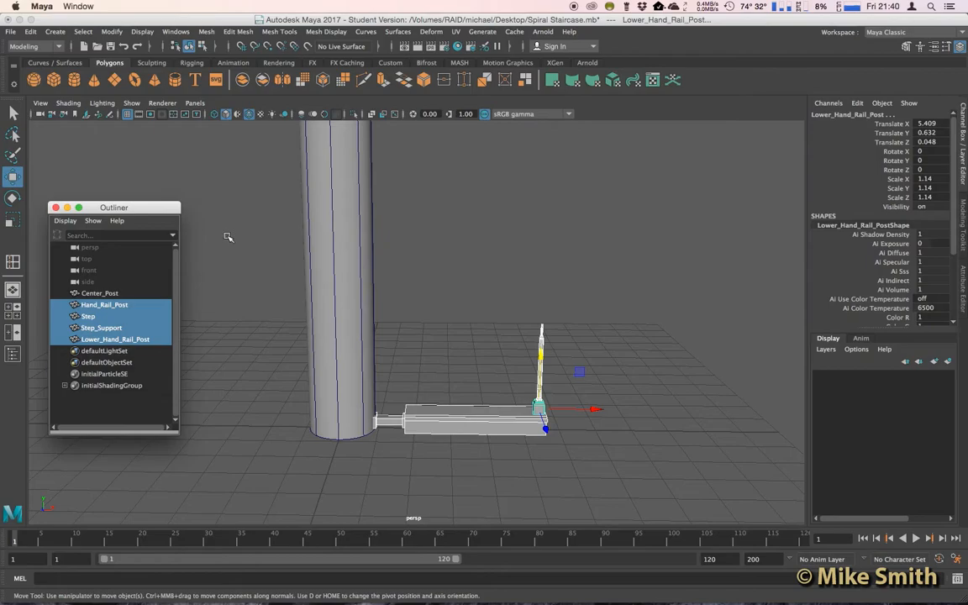
# Reset the Group options to defaults and group the four step parts into group1.
pyautogui.click(31, 32)
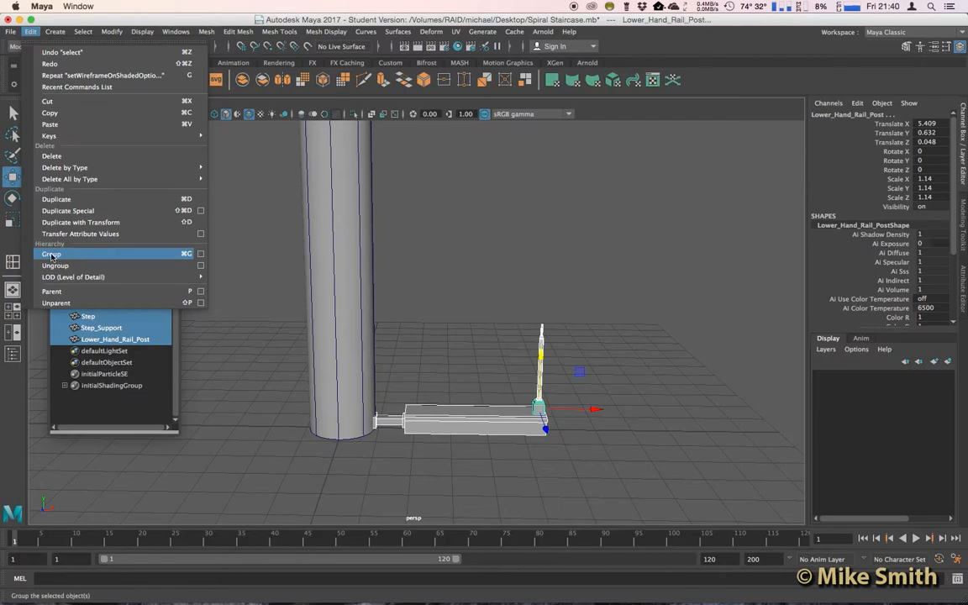
pyautogui.click(200, 253)
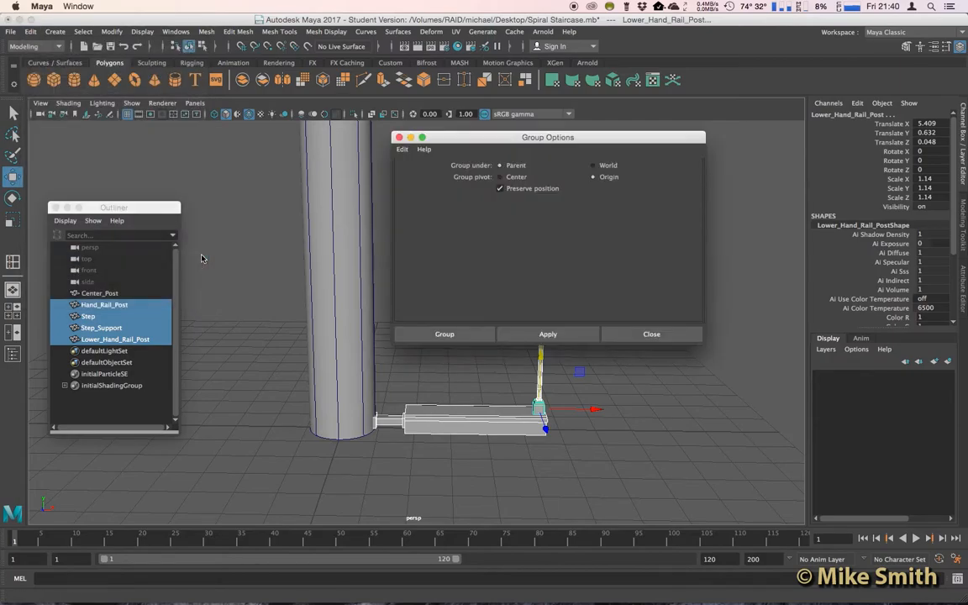
pyautogui.click(404, 149)
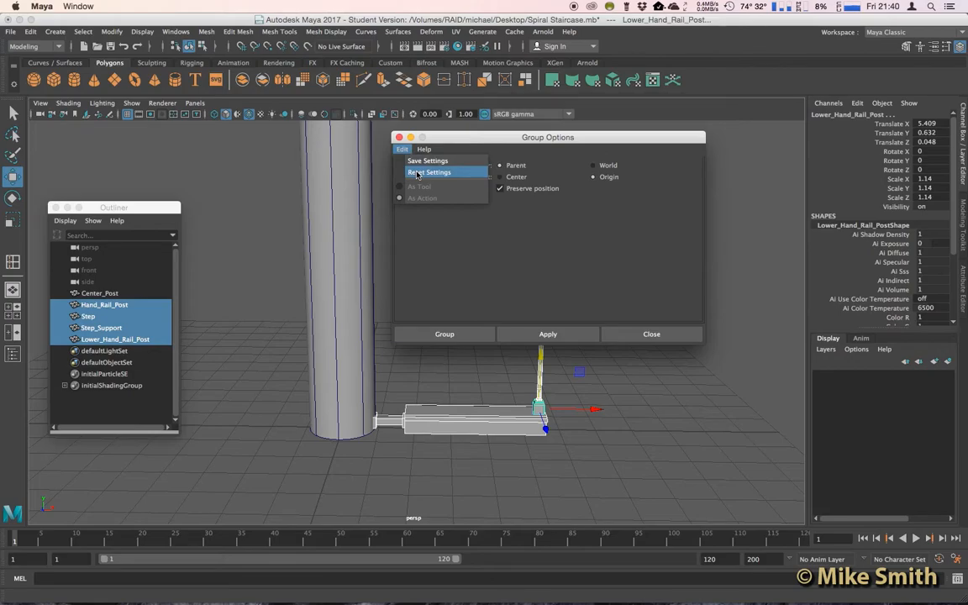
pyautogui.click(416, 174)
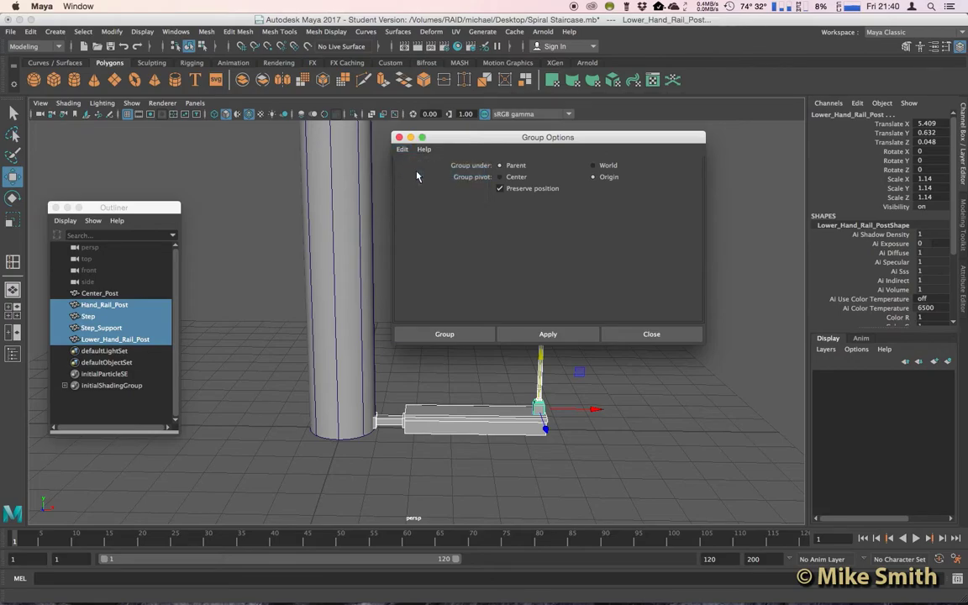
pyautogui.click(455, 337)
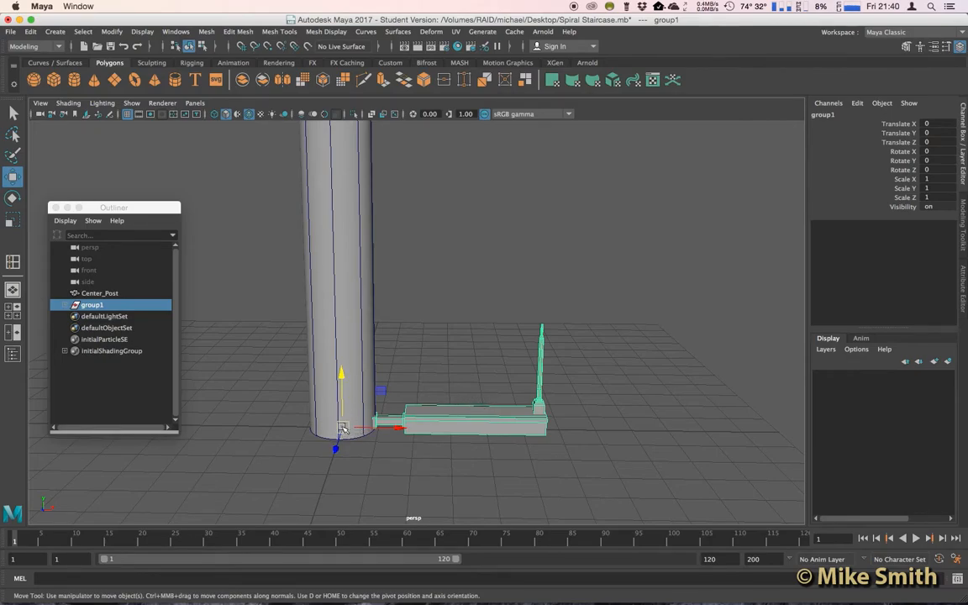
pyautogui.press('e')
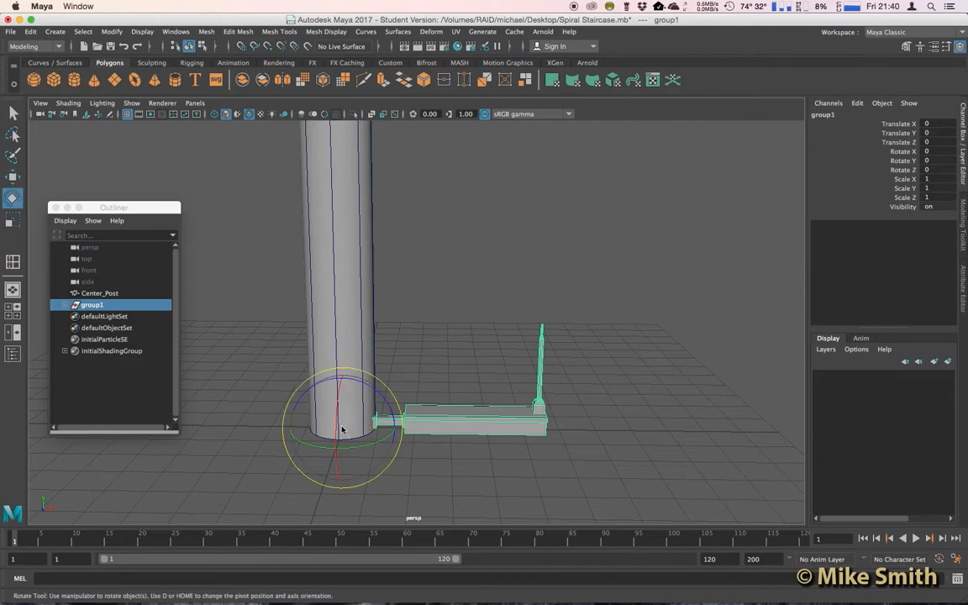
pyautogui.press('r')
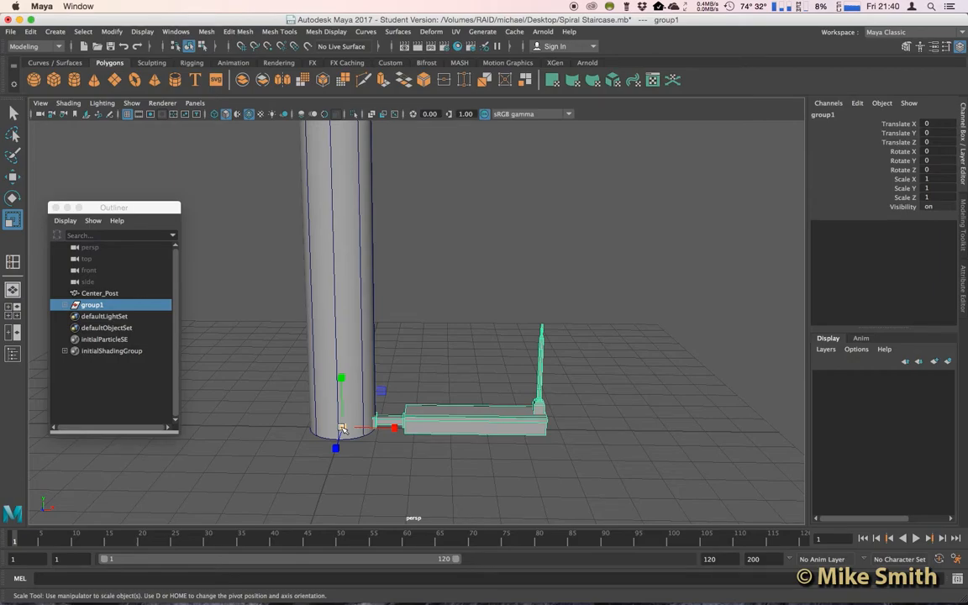
pyautogui.press('d')
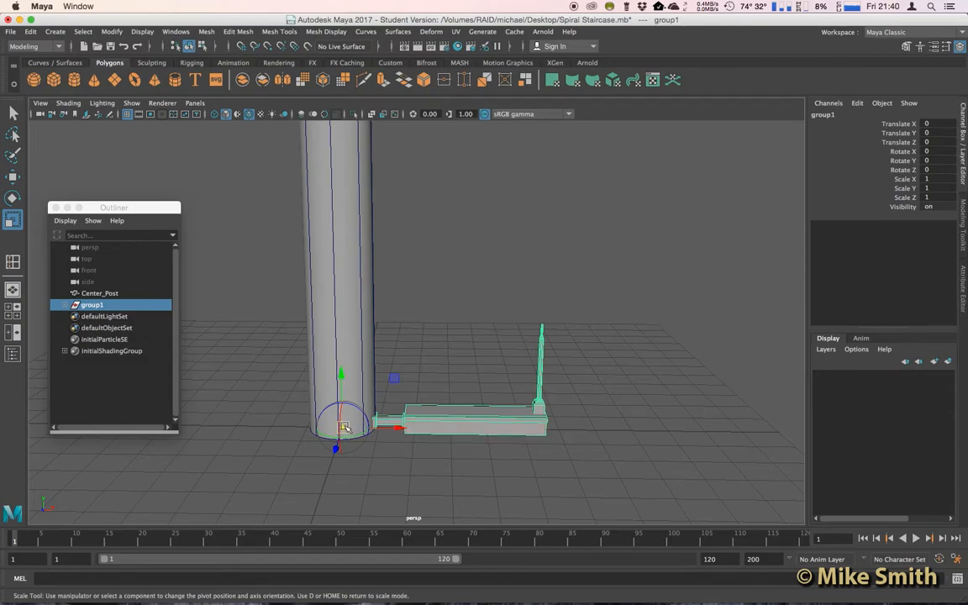
pyautogui.press('d')
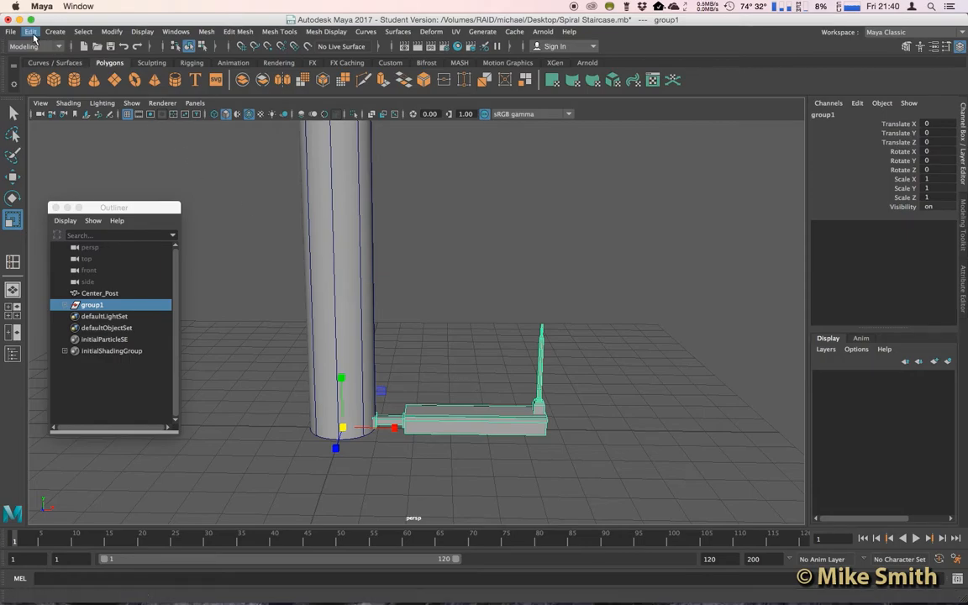
pyautogui.click(32, 32)
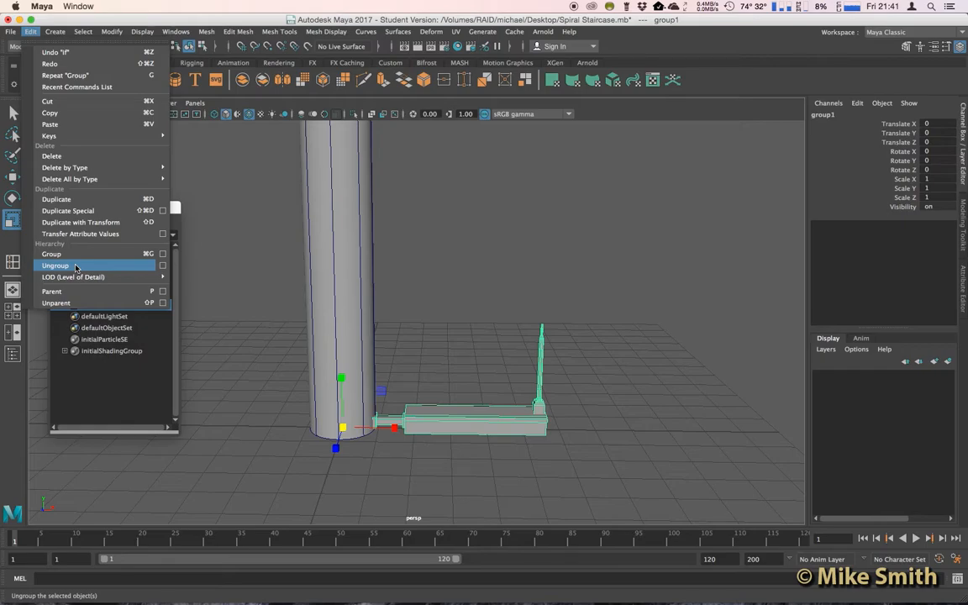
pyautogui.click(222, 269)
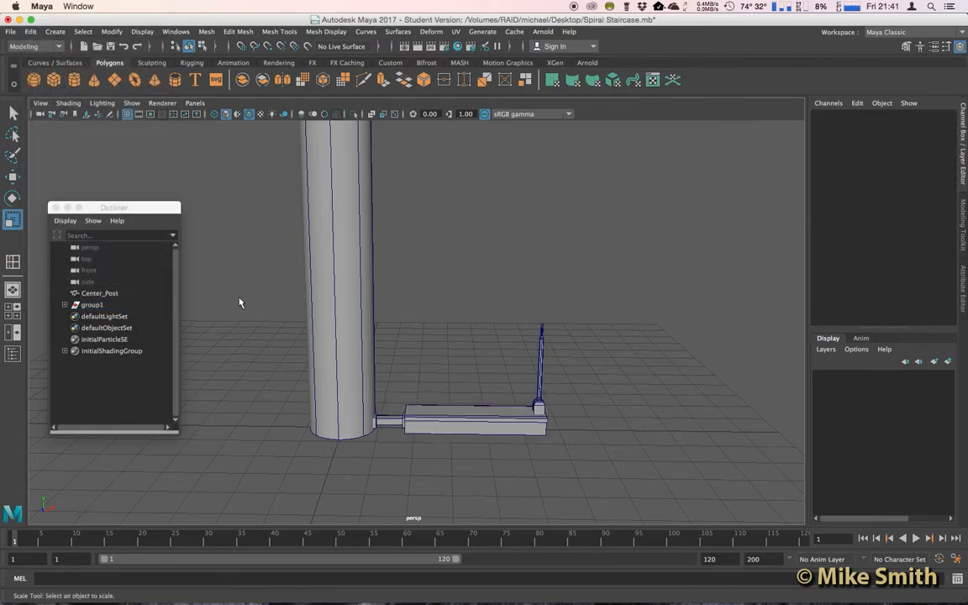
pyautogui.moveTo(128, 210); pyautogui.dragTo(163, 199)
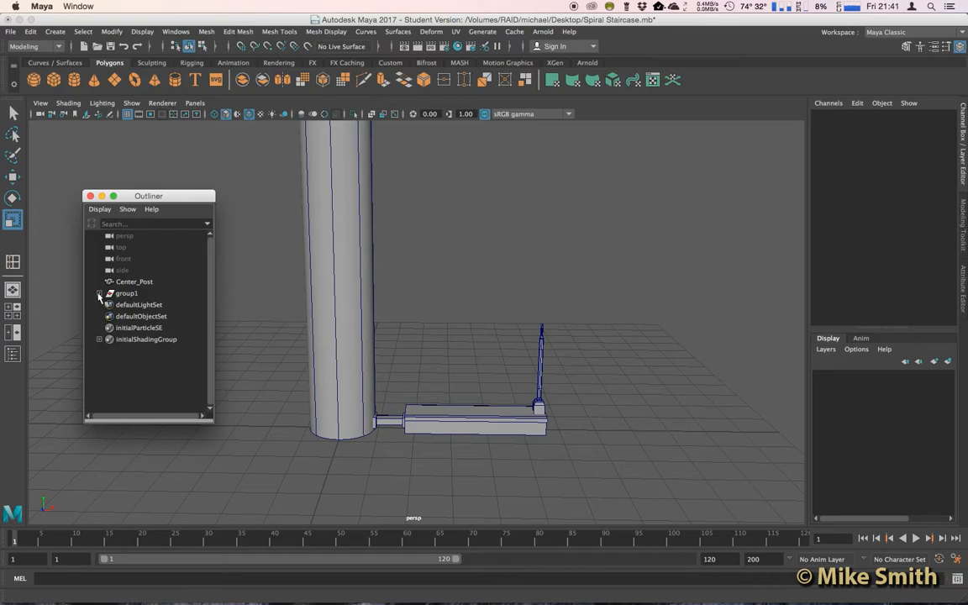
# Expand group1 and inspect each child: Step_Support, Step, Hand_Rail_Post, Lower_Hand_Rail_Post.
pyautogui.click(99, 294)
pyautogui.click(141, 305)
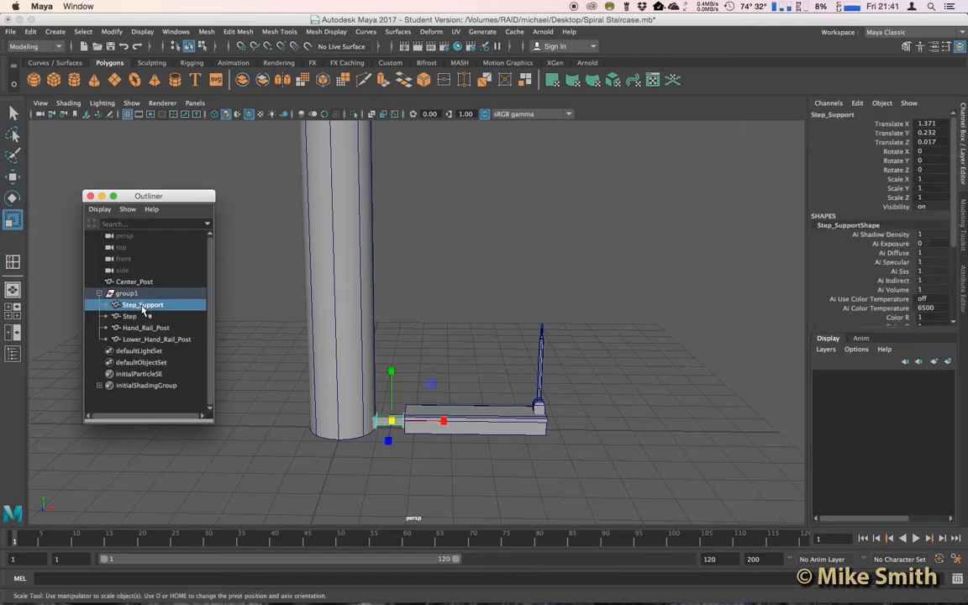
pyautogui.click(132, 316)
pyautogui.click(145, 328)
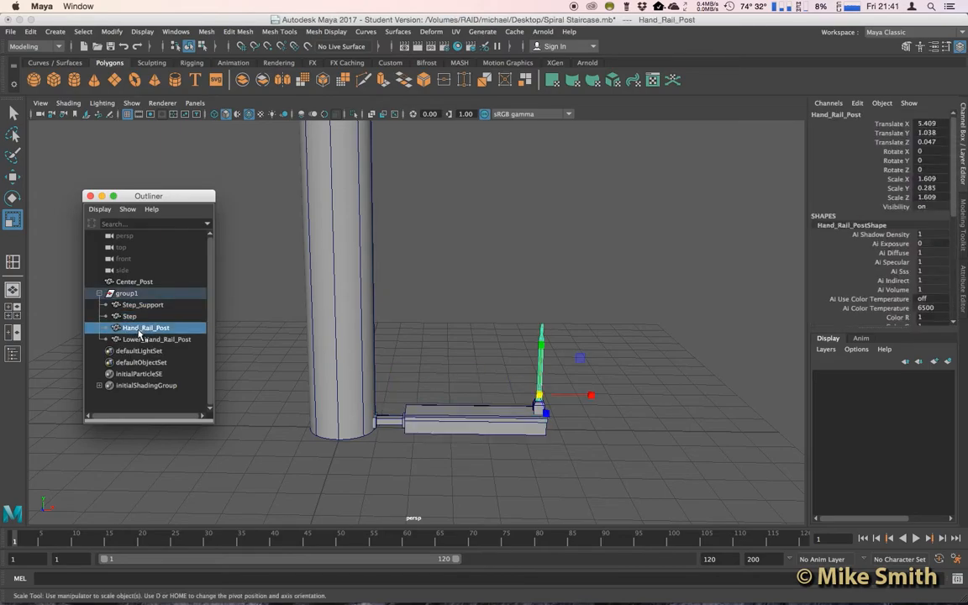
pyautogui.click(155, 338)
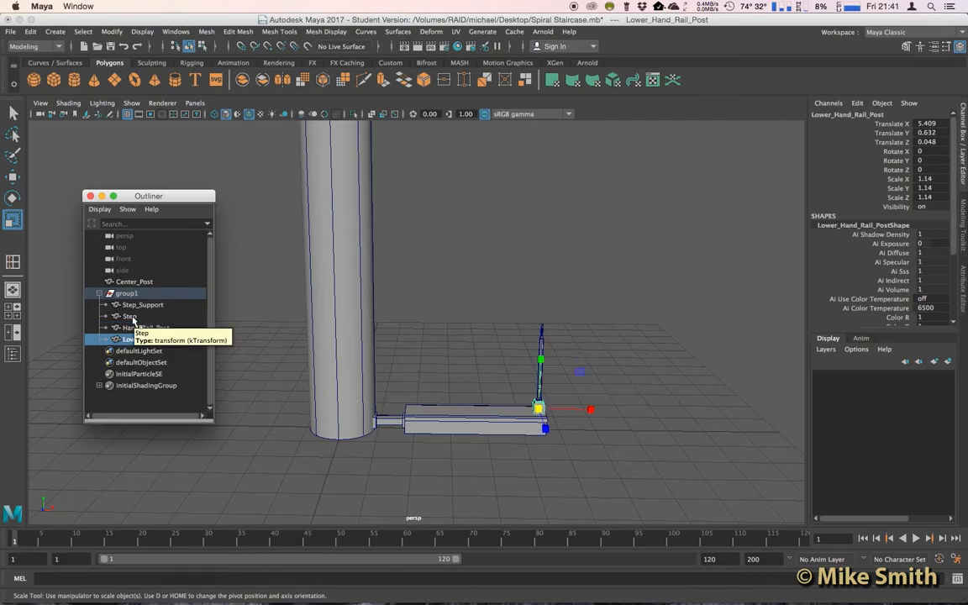
pyautogui.click(141, 305)
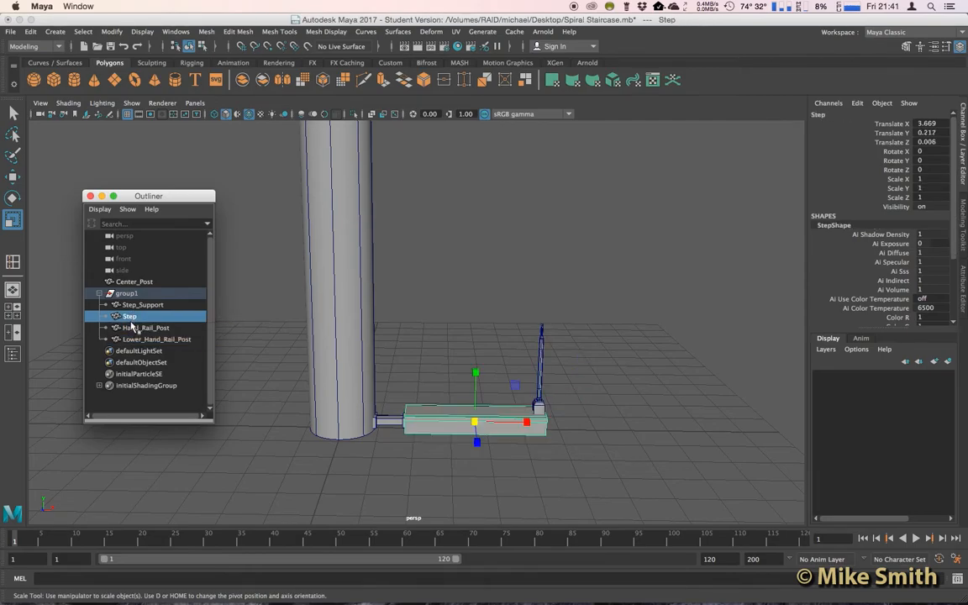
pyautogui.click(131, 316)
# Select all four step parts in the scene, then select group1 as a whole.
pyautogui.moveTo(602, 286); pyautogui.dragTo(398, 470)
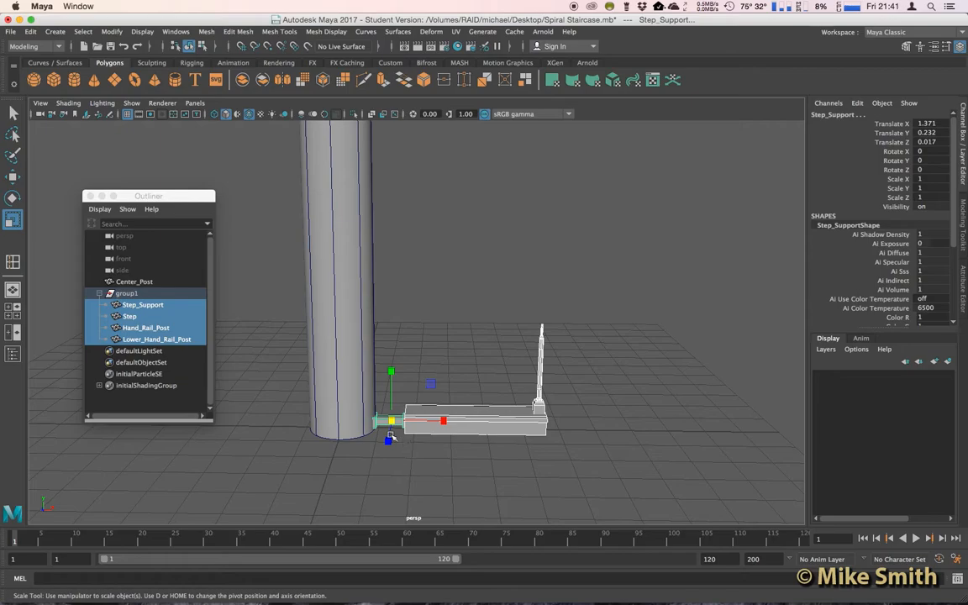
pyautogui.click(128, 294)
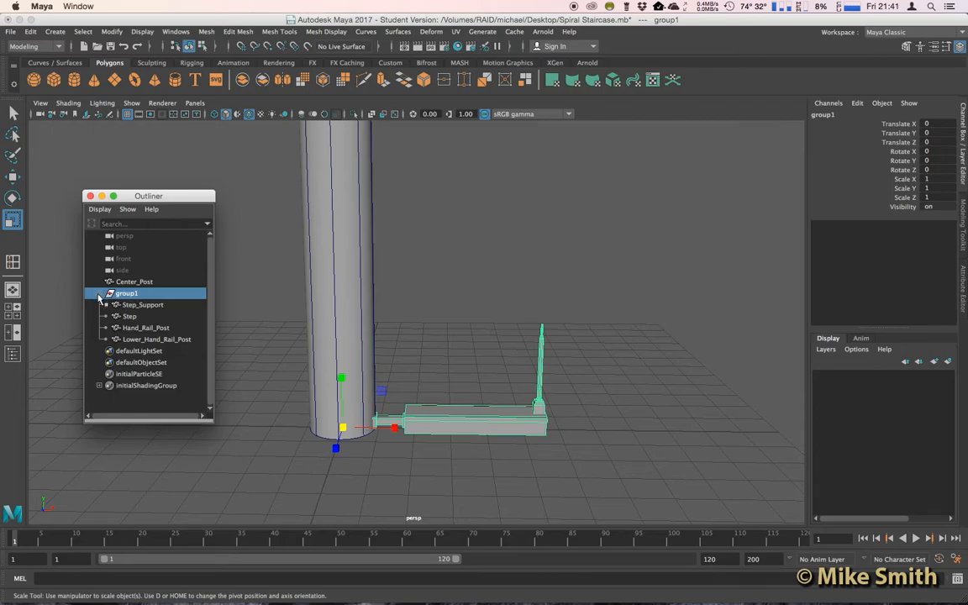
# Collapse group1 and rename it Step_1.
pyautogui.click(99, 293)
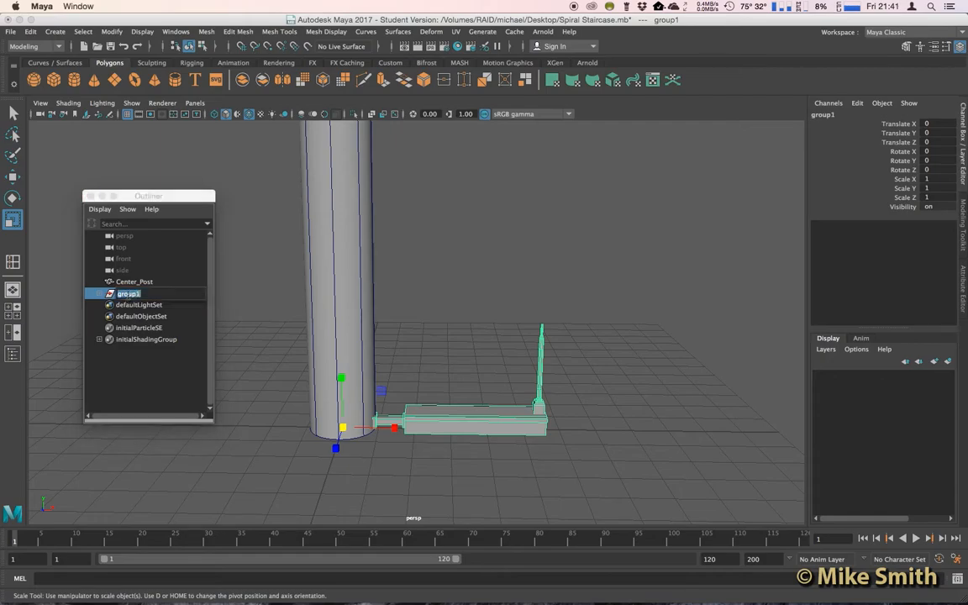
pyautogui.doubleClick(129, 294)
pyautogui.write('Step 1')
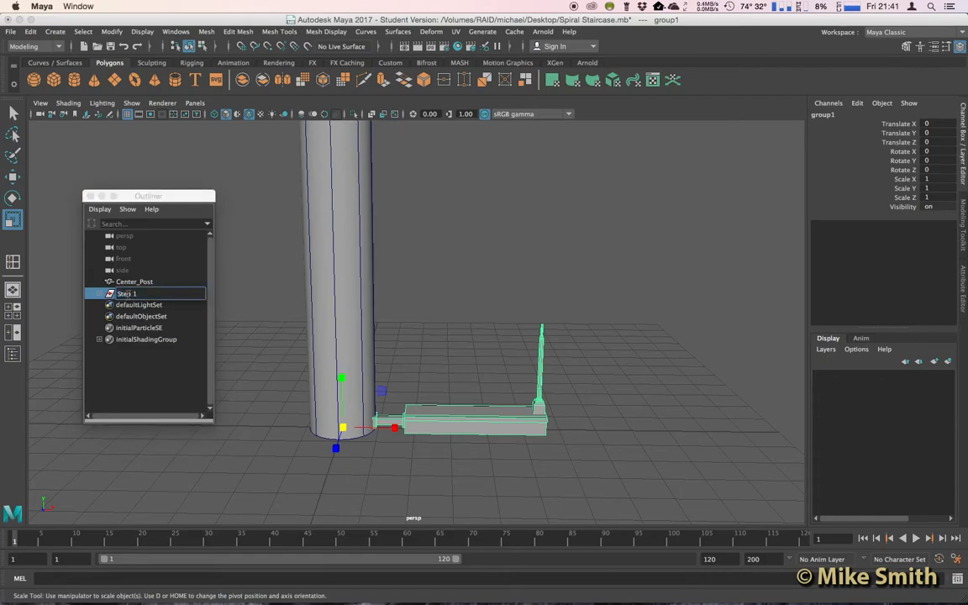
pyautogui.press('Return')
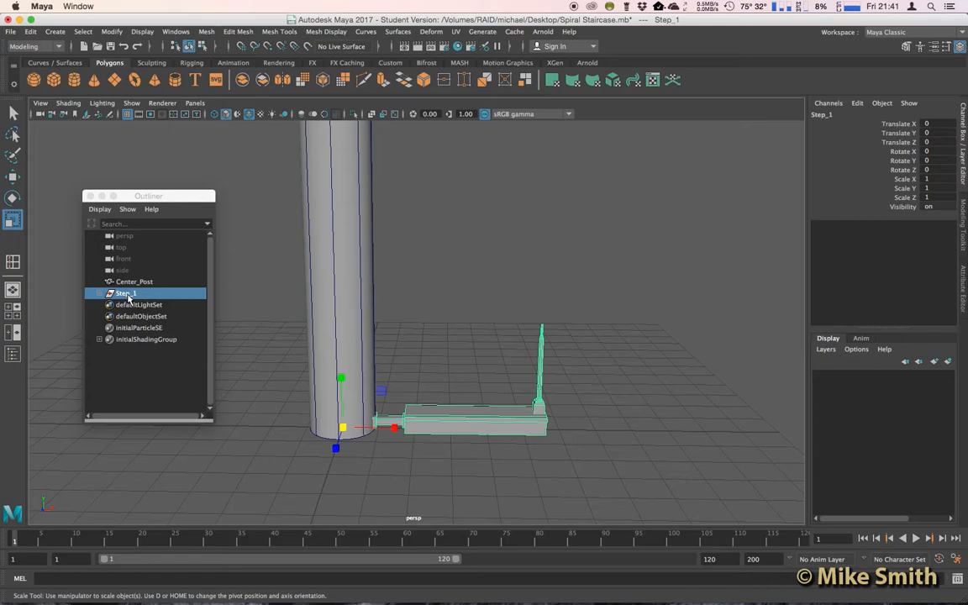
pyautogui.moveTo(137, 196); pyautogui.dragTo(104, 199)
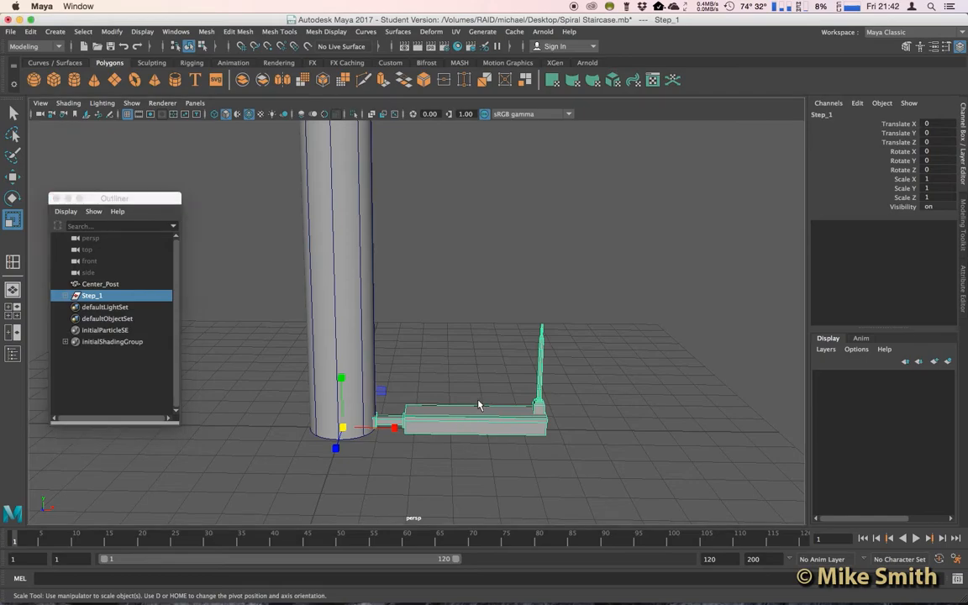
# Duplicate the Step_1 group to create Step_2.
pyautogui.keyDown('alt'); pyautogui.moveTo(460, 420); pyautogui.dragTo(468, 419); pyautogui.keyUp('alt')
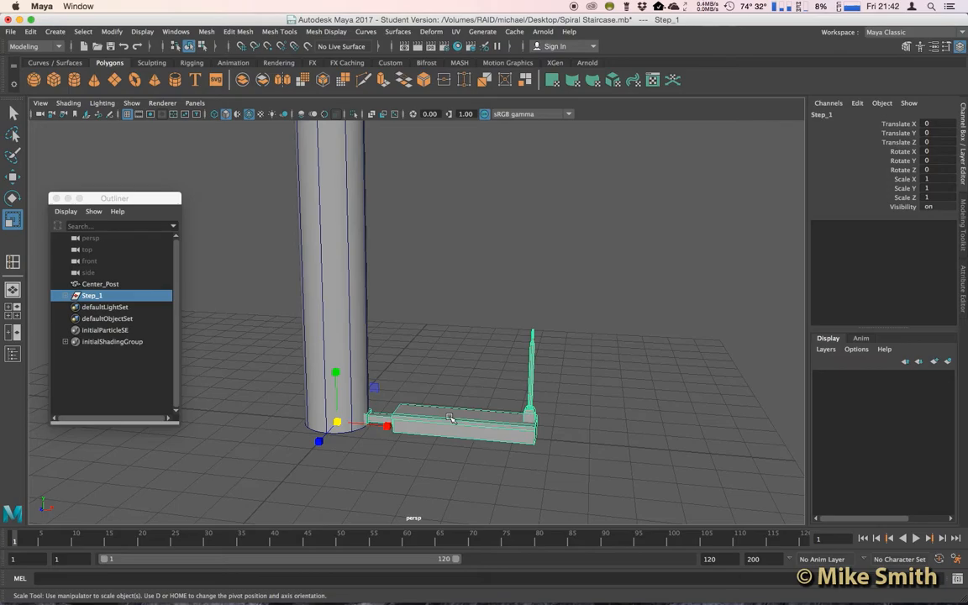
pyautogui.click(95, 296)
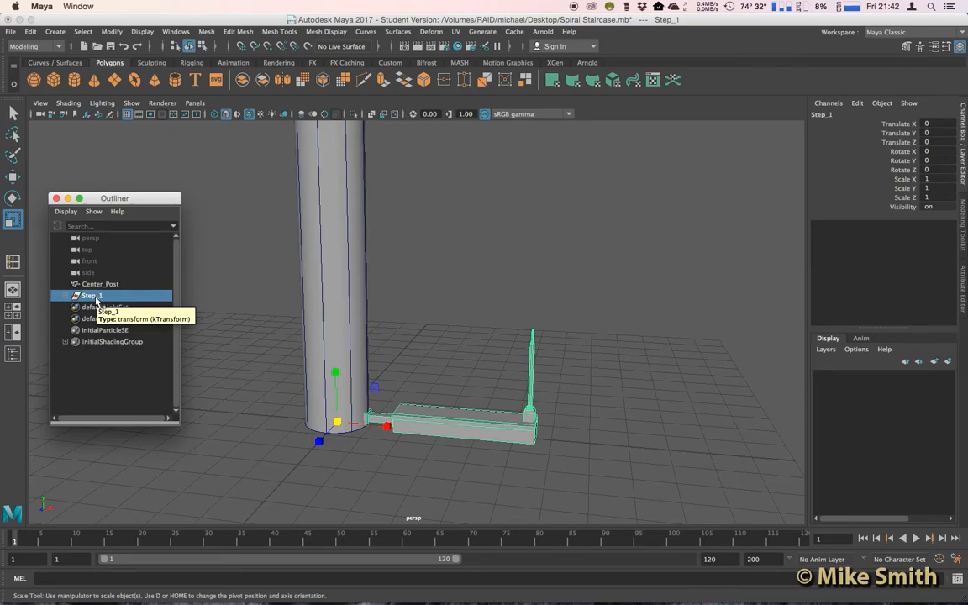
pyautogui.hotkey('ctrl', 'd')
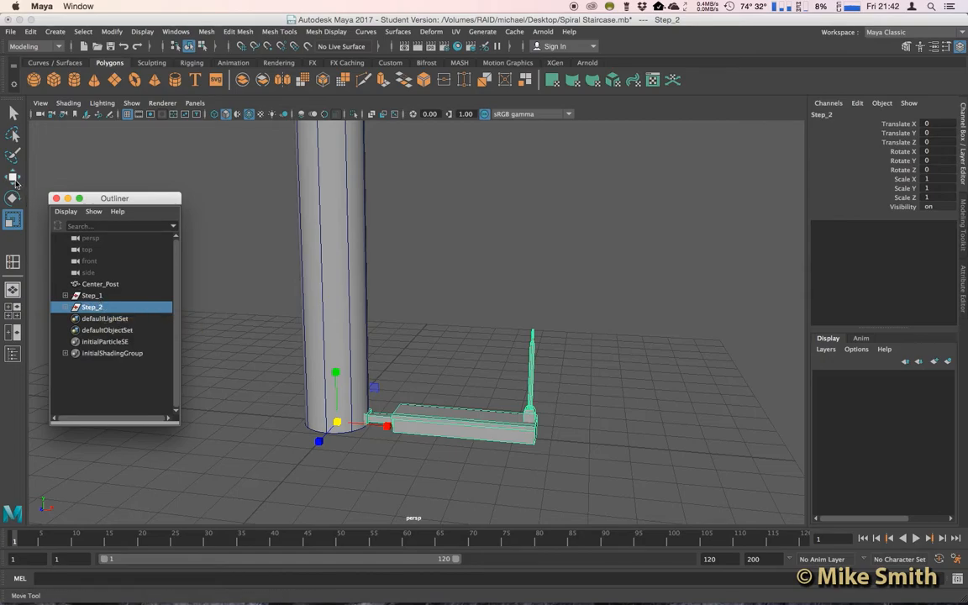
# Raise Step_2 above Step_1 and rotate it 13.103 degrees about Y around the centre post.
pyautogui.click(13, 178)
pyautogui.moveTo(335, 374); pyautogui.dragTo(334, 344)
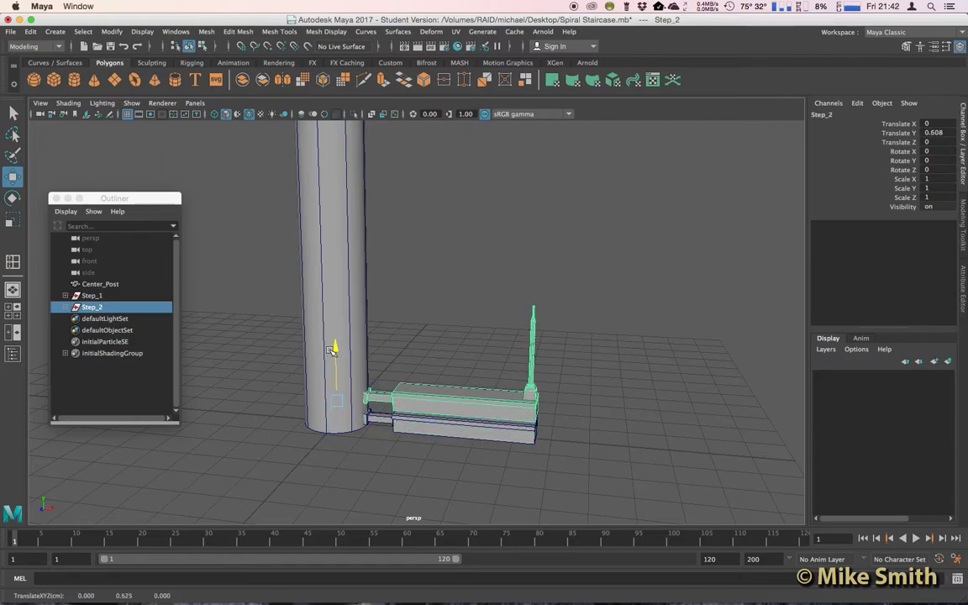
pyautogui.click(13, 199)
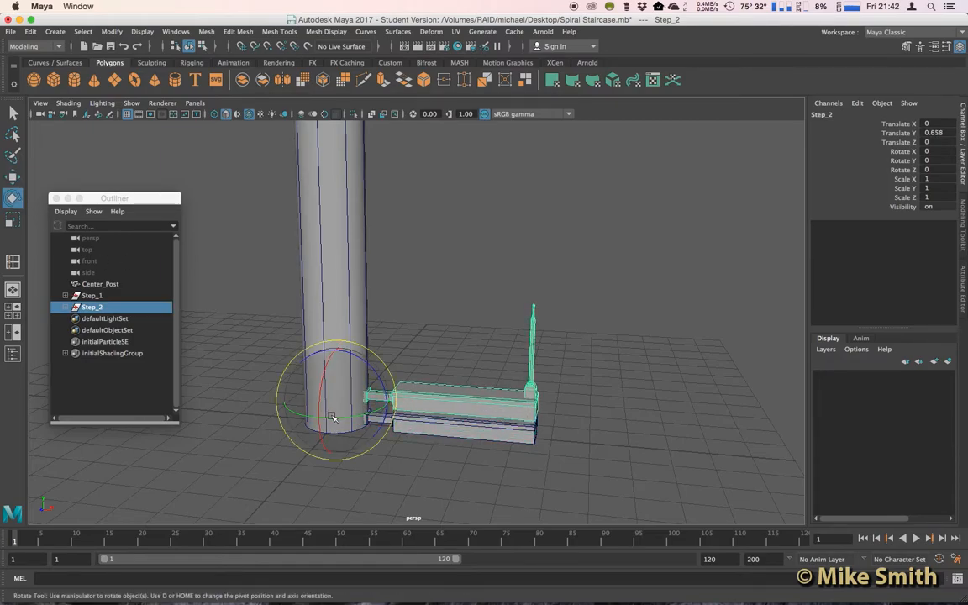
pyautogui.moveTo(333, 418); pyautogui.dragTo(346, 418)
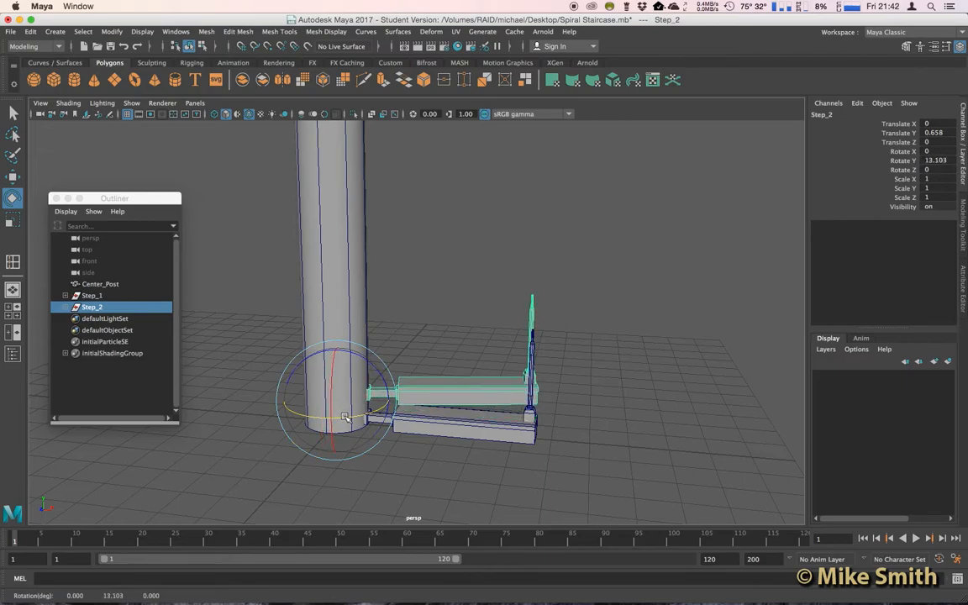
# Check Step_2's rotation value in the Channel Box, leaving it unchanged.
pyautogui.moveTo(404, 340)
pyautogui.keyDown('alt'); pyautogui.mouseDown()
pyautogui.moveTo(414, 379)
pyautogui.moveTo(369, 370)
pyautogui.mouseUp(); pyautogui.keyUp('alt')
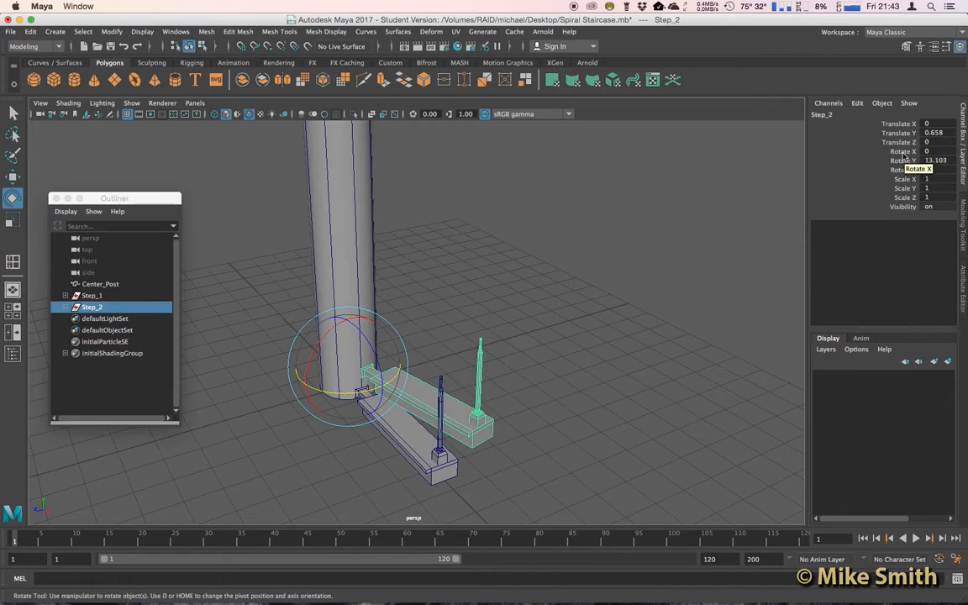
pyautogui.click(927, 179)
pyautogui.write('0')
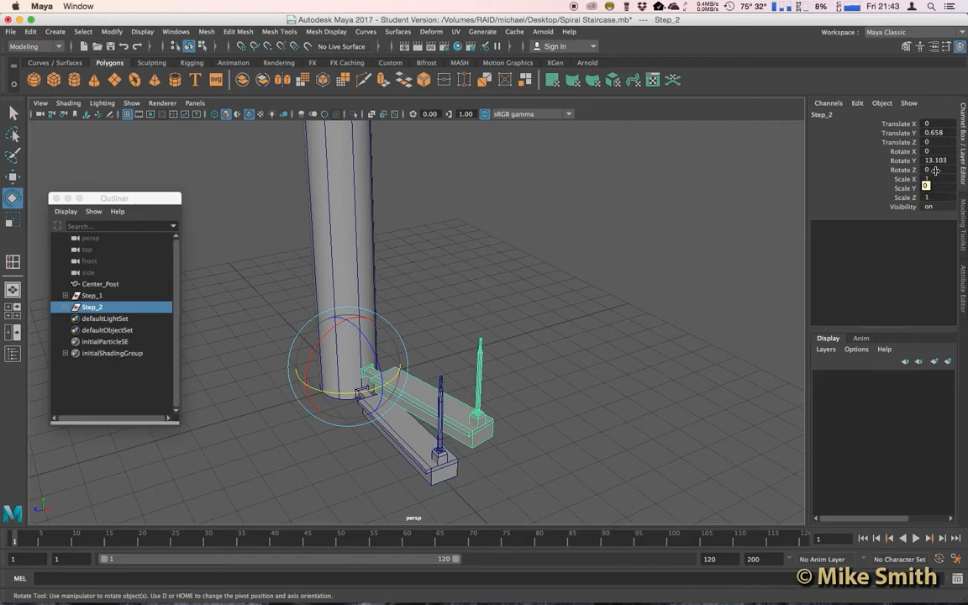
pyautogui.write('1')
pyautogui.press('Return')
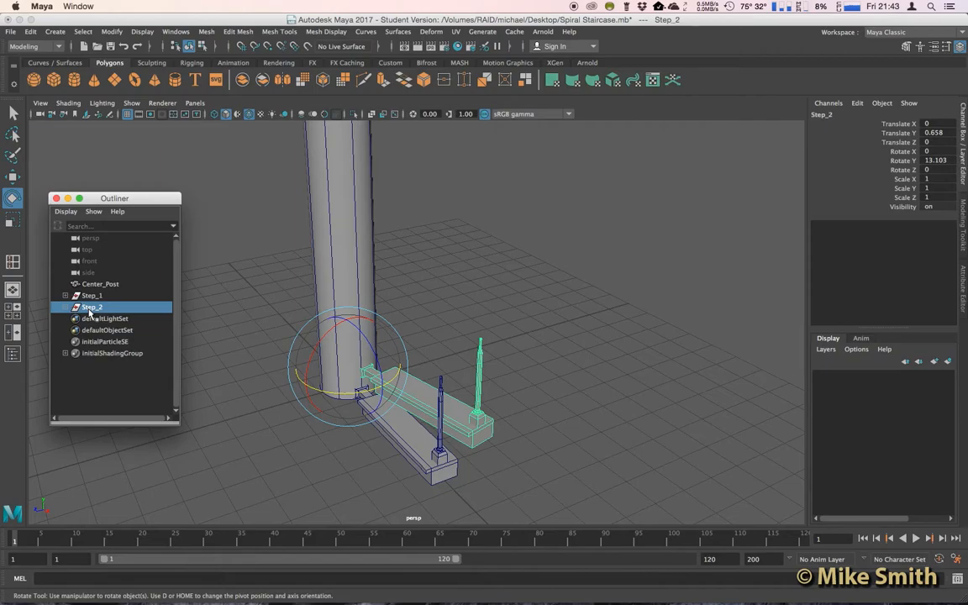
pyautogui.click(32, 31)
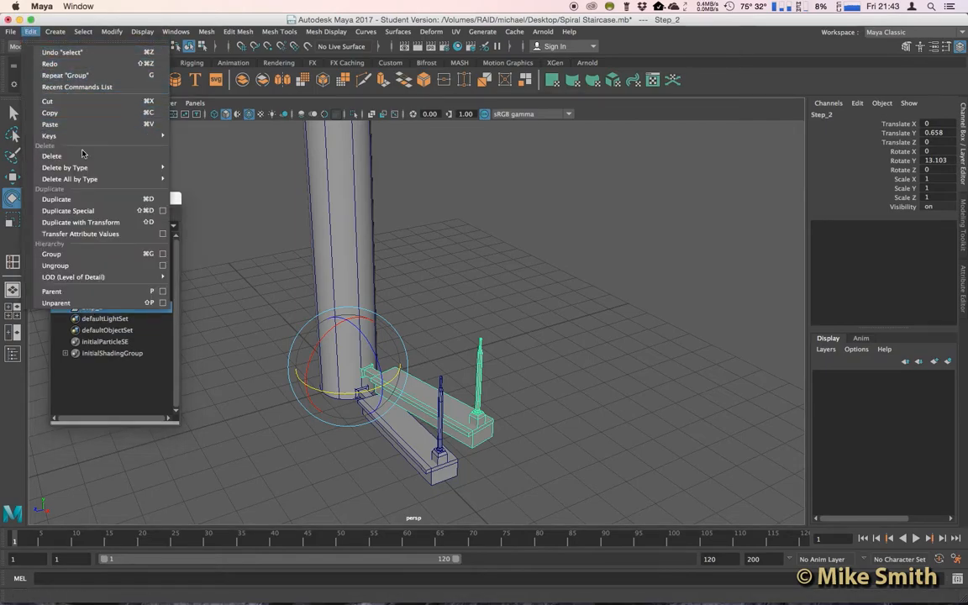
# Bring up the Duplicate Special options and reset them to their defaults.
pyautogui.click(163, 211)
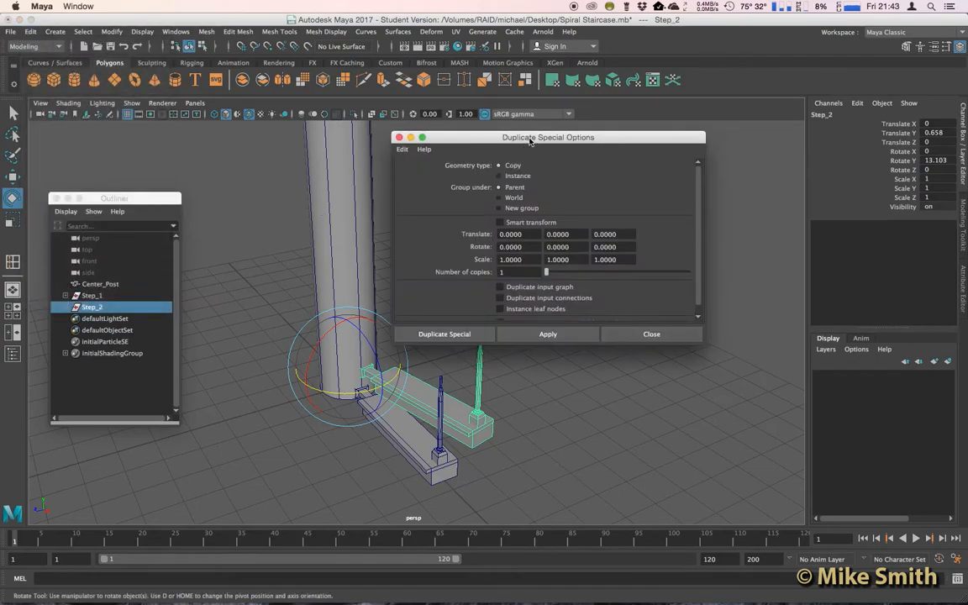
pyautogui.moveTo(527, 146); pyautogui.dragTo(511, 141)
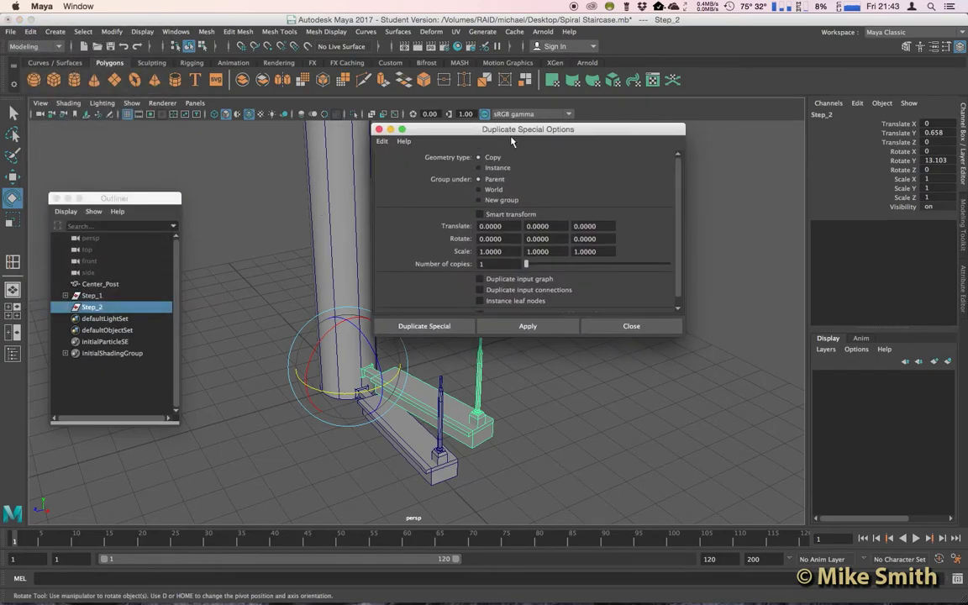
pyautogui.click(383, 141)
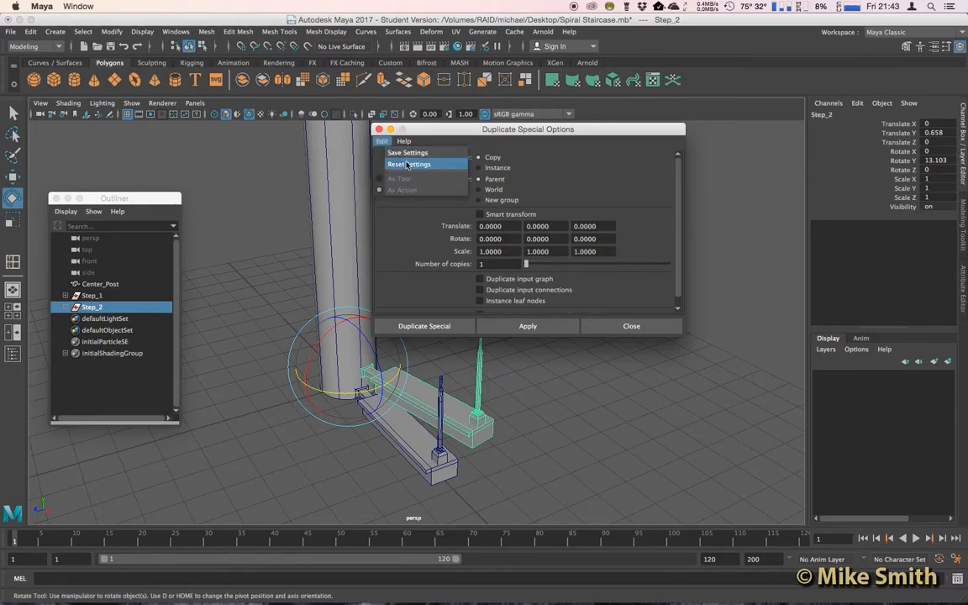
pyautogui.click(408, 164)
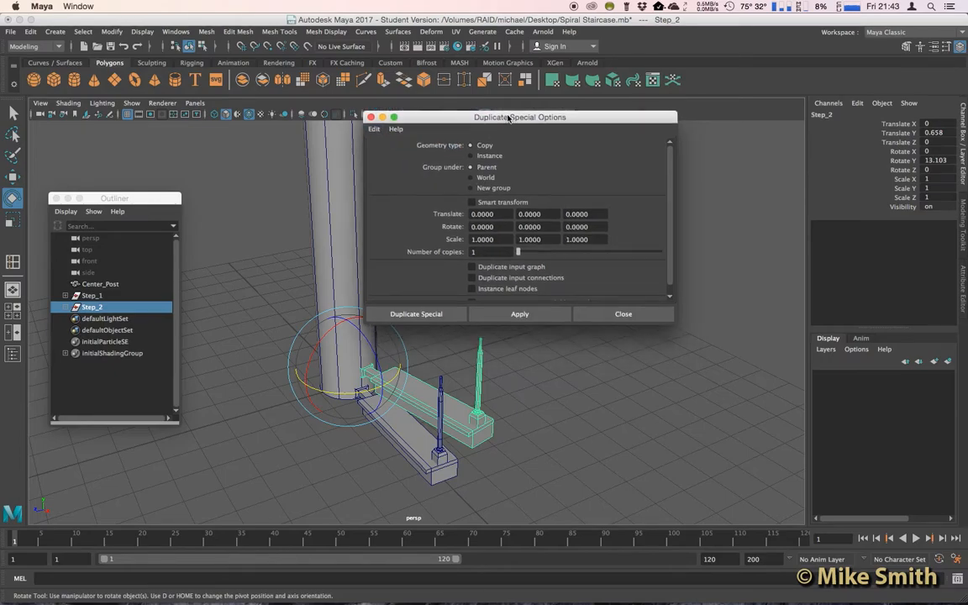
pyautogui.moveTo(508, 116); pyautogui.dragTo(504, 112)
pyautogui.click(483, 210)
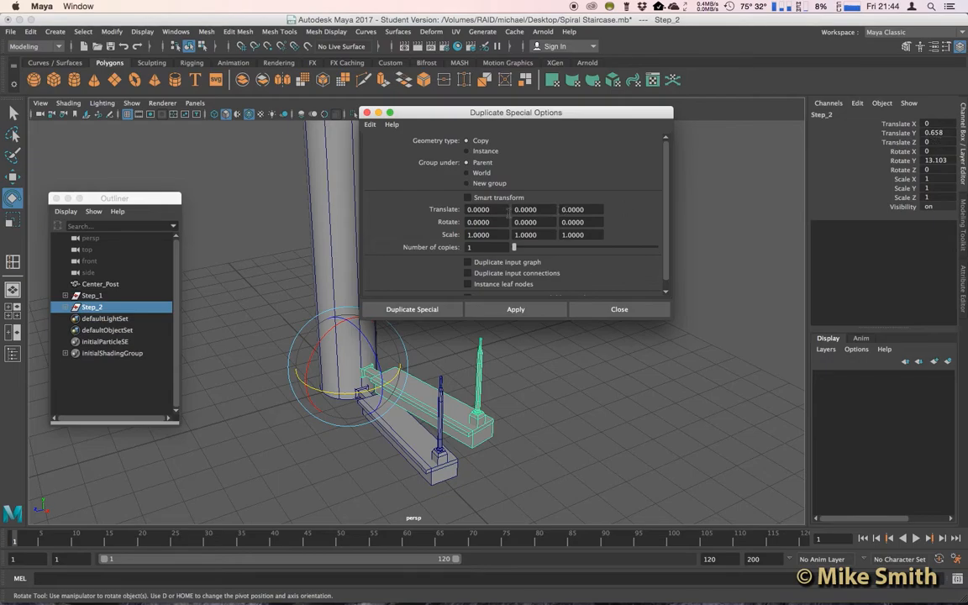
# Set the duplicate offset to Translate Y 0.658 and Rotate Y 13.103.
pyautogui.click(469, 209)
pyautogui.press('Tab')
pyautogui.doubleClick(526, 209)
pyautogui.write('0.')
pyautogui.click(546, 222)
pyautogui.write('13.1030')
# Verify the X, Y, Z offsets and set Number of copies to 30.
pyautogui.doubleClick(478, 209)
pyautogui.doubleClick(525, 210)
pyautogui.doubleClick(572, 209)
pyautogui.click(471, 247)
# Apply Duplicate Special to create Step_3 through Step_32 and view the whole staircase.
pyautogui.click(516, 310)
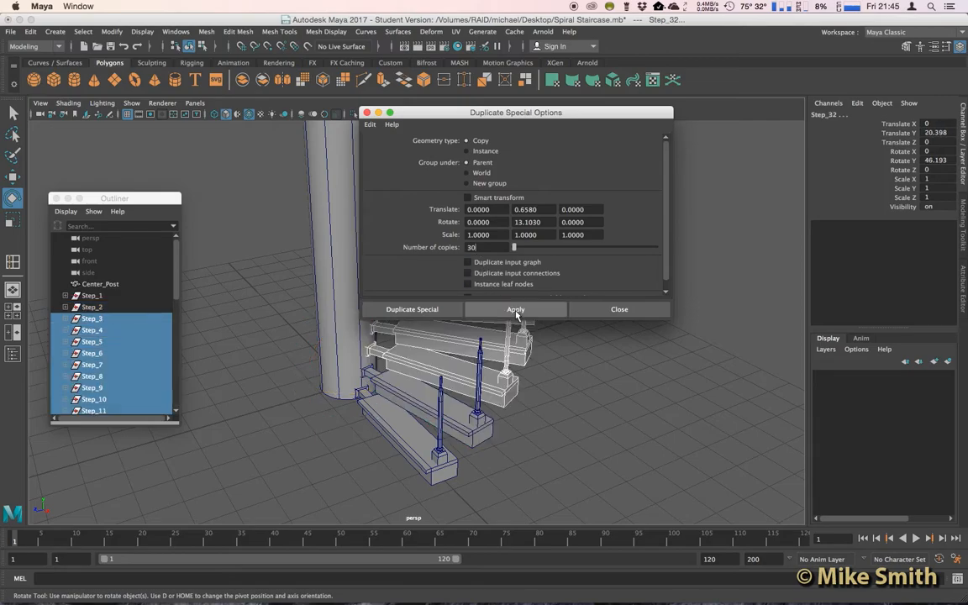
pyautogui.click(619, 309)
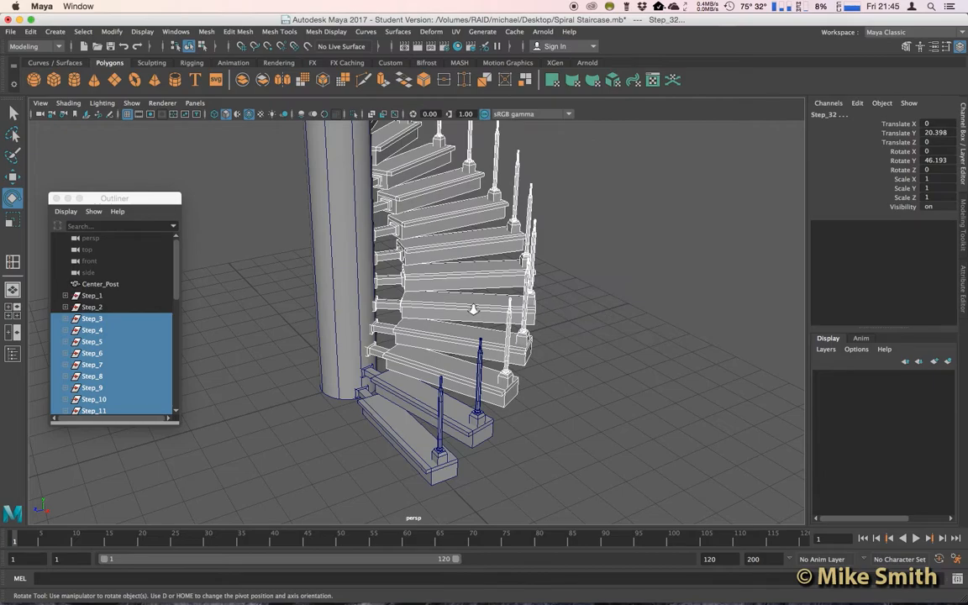
pyautogui.scroll(-5, 474, 309)
pyautogui.moveTo(504, 285)
pyautogui.keyDown('alt'); pyautogui.mouseDown()
pyautogui.moveTo(477, 255)
pyautogui.moveTo(425, 237)
pyautogui.mouseUp(); pyautogui.keyUp('alt')
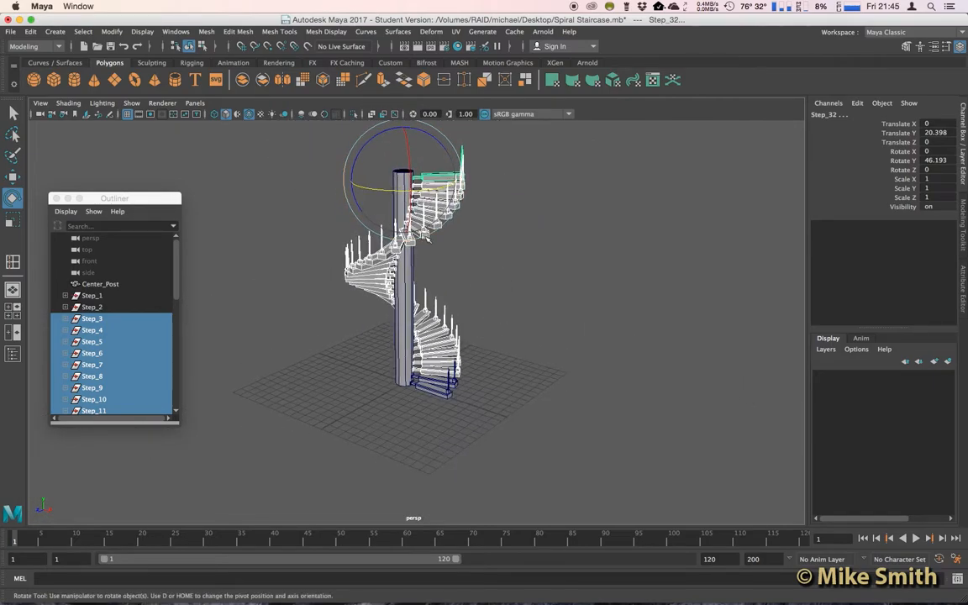
pyautogui.keyDown('alt'); pyautogui.moveTo(445, 278); pyautogui.dragTo(471, 357); pyautogui.keyUp('alt')
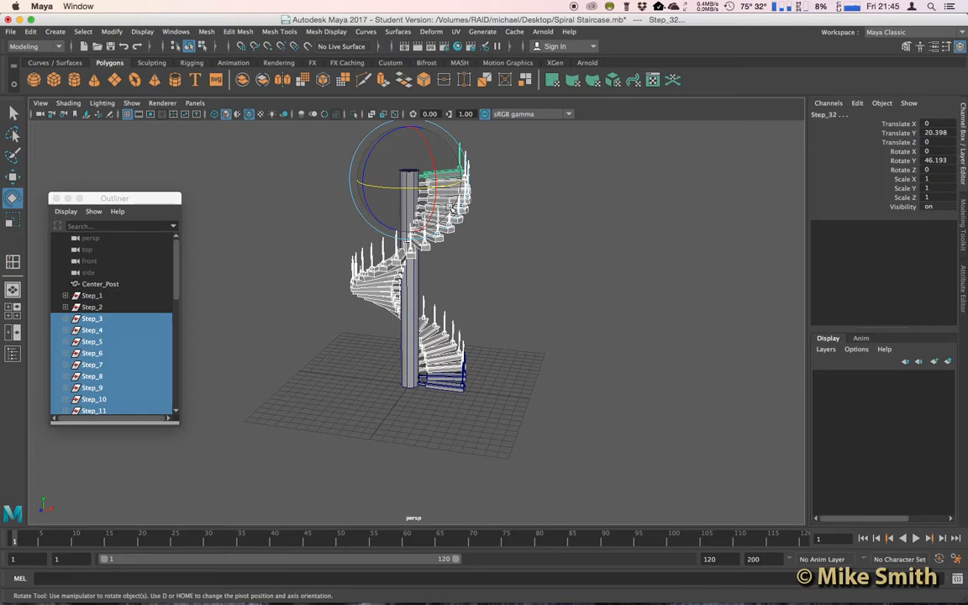
# Group all the steps together (Ctrl+G) and rename the group Stairs.
pyautogui.moveTo(135, 198); pyautogui.dragTo(150, 141)
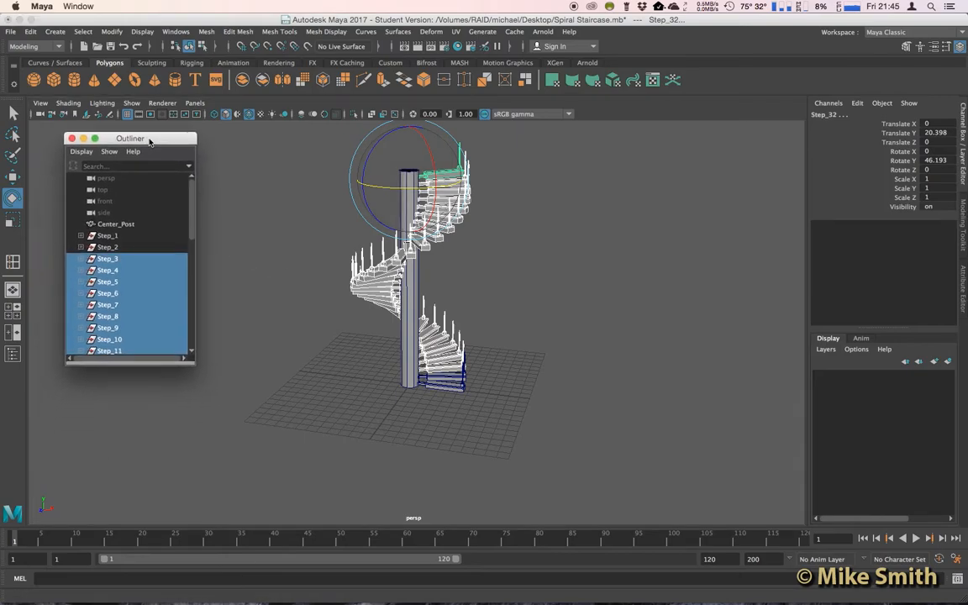
pyautogui.moveTo(193, 361); pyautogui.dragTo(212, 498)
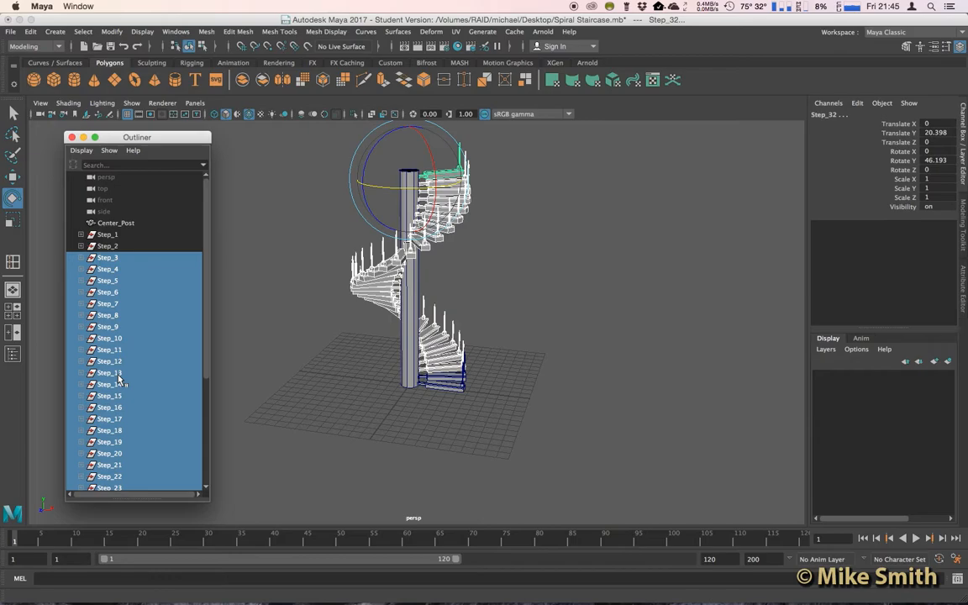
pyautogui.keyDown('shift'); pyautogui.click(124, 236); pyautogui.keyUp('shift')
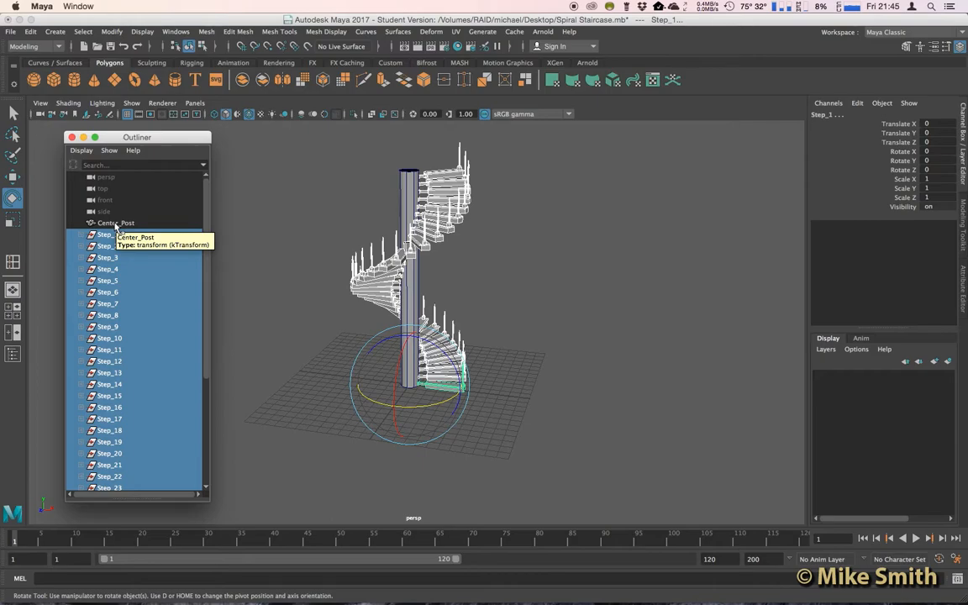
pyautogui.hotkey('ctrl', 'g')
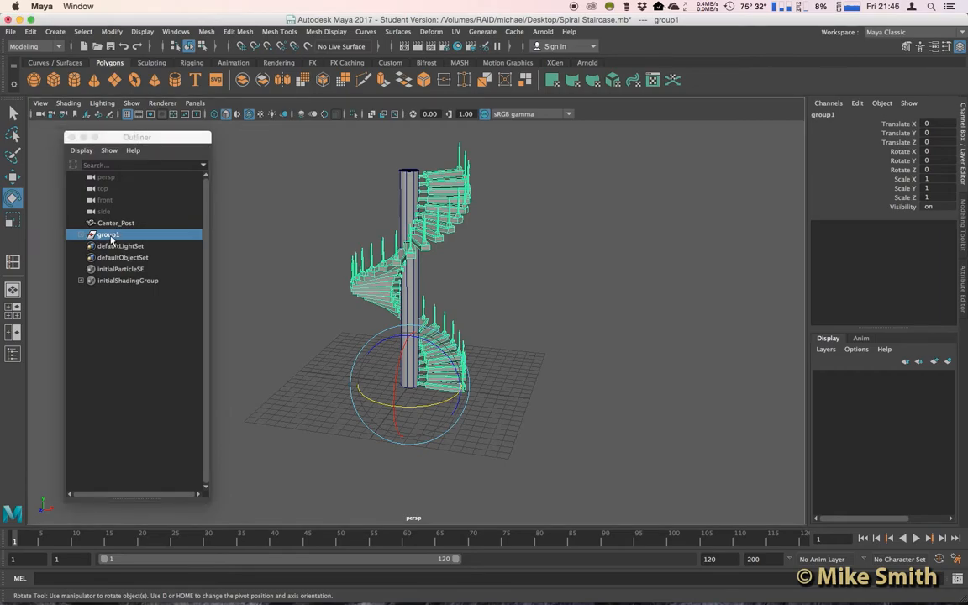
pyautogui.doubleClick(111, 235)
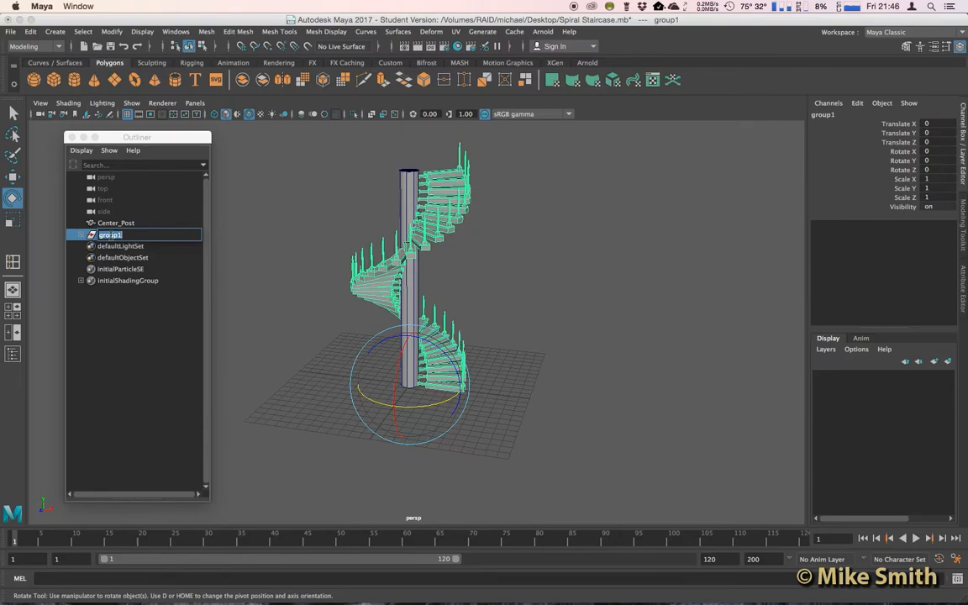
pyautogui.write('Stairs')
pyautogui.press('Return')
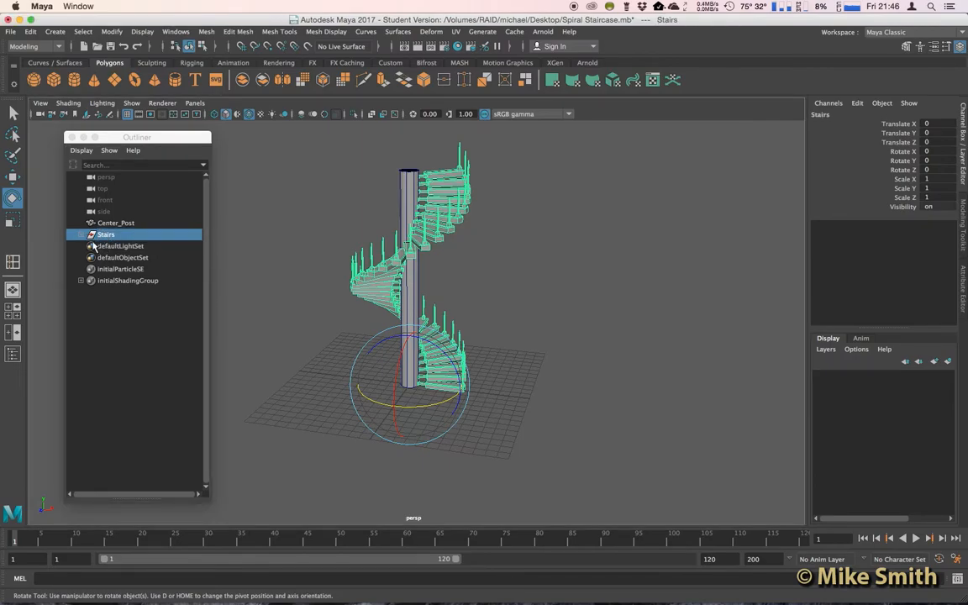
# Expand Stairs and Step_4 in the Outliner to check the contents, then collapse them.
pyautogui.click(80, 235)
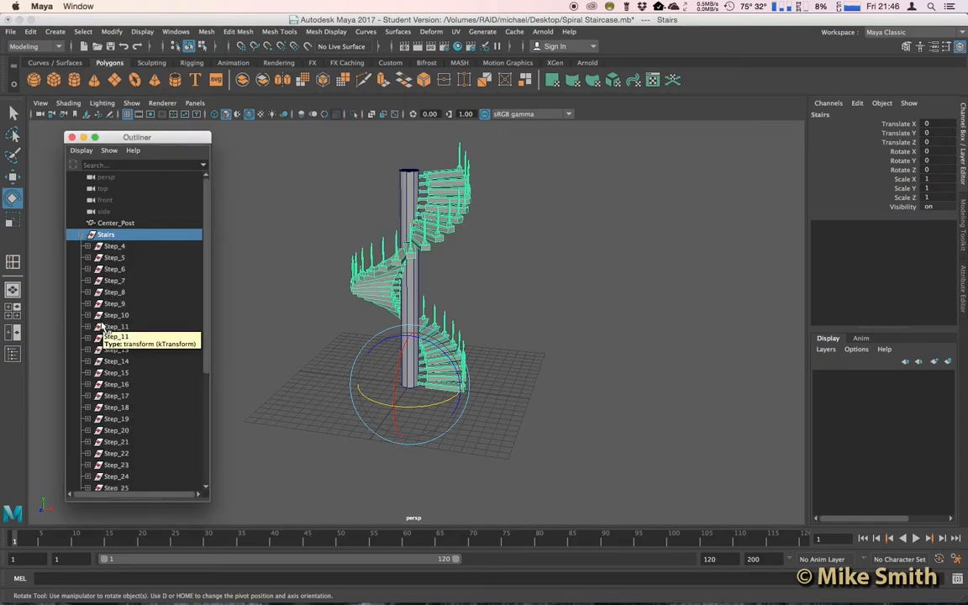
pyautogui.click(86, 247)
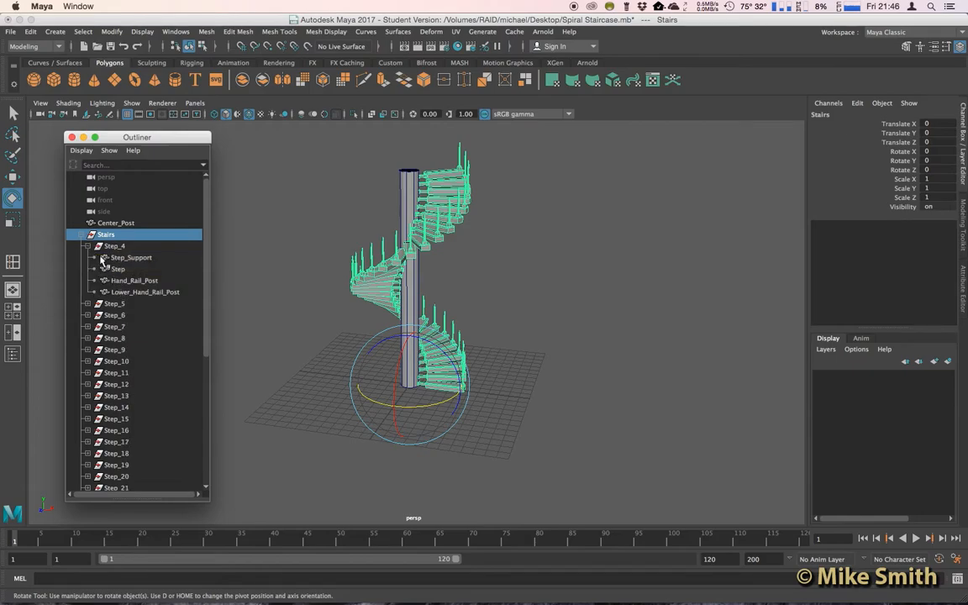
pyautogui.click(86, 246)
pyautogui.click(79, 235)
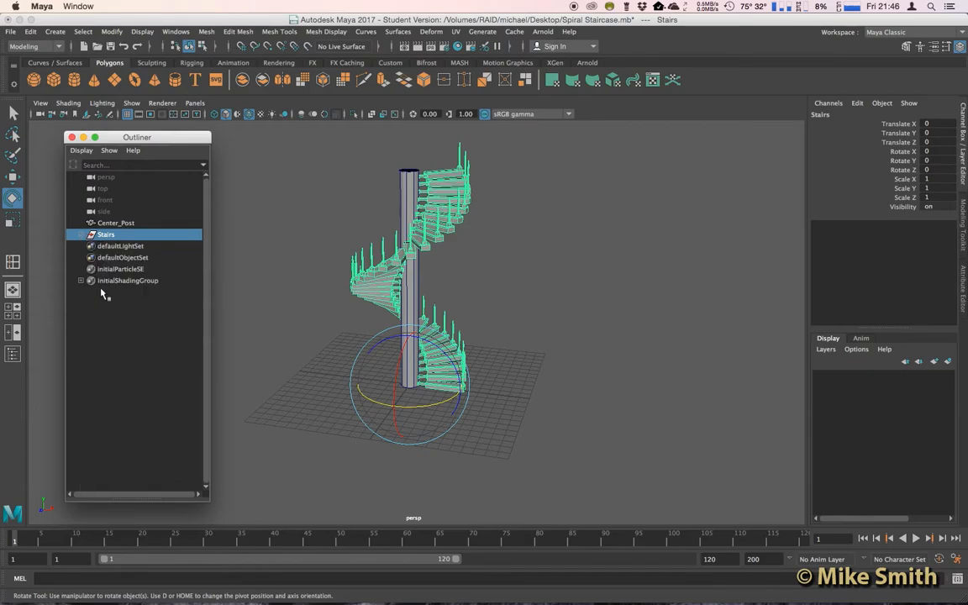
# Select Center_Post and marquee its top ring of vertices in vertex mode.
pyautogui.click(262, 290)
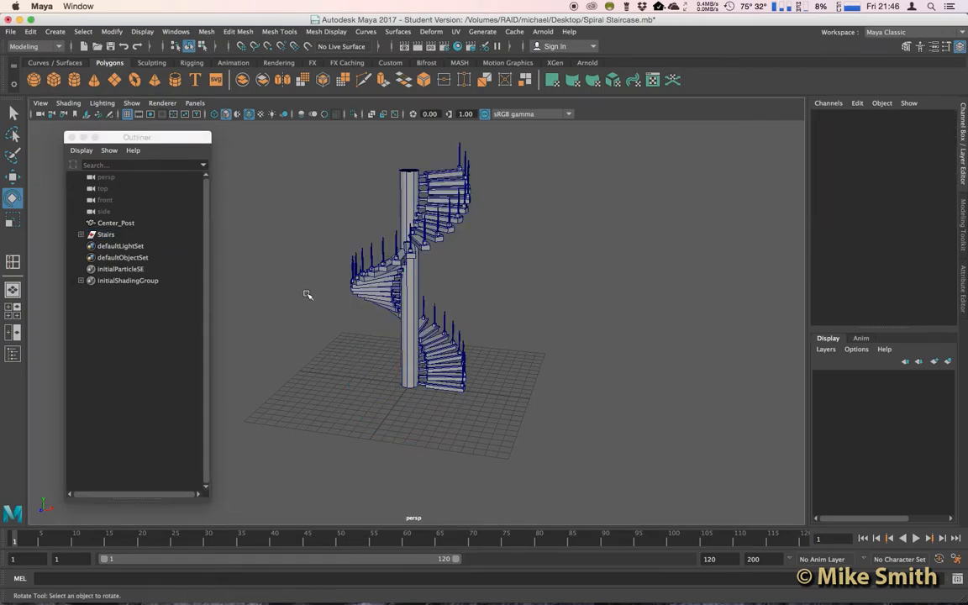
pyautogui.moveTo(504, 300)
pyautogui.keyDown('alt'); pyautogui.mouseDown()
pyautogui.moveTo(467, 281)
pyautogui.moveTo(483, 277)
pyautogui.mouseUp(); pyautogui.keyUp('alt')
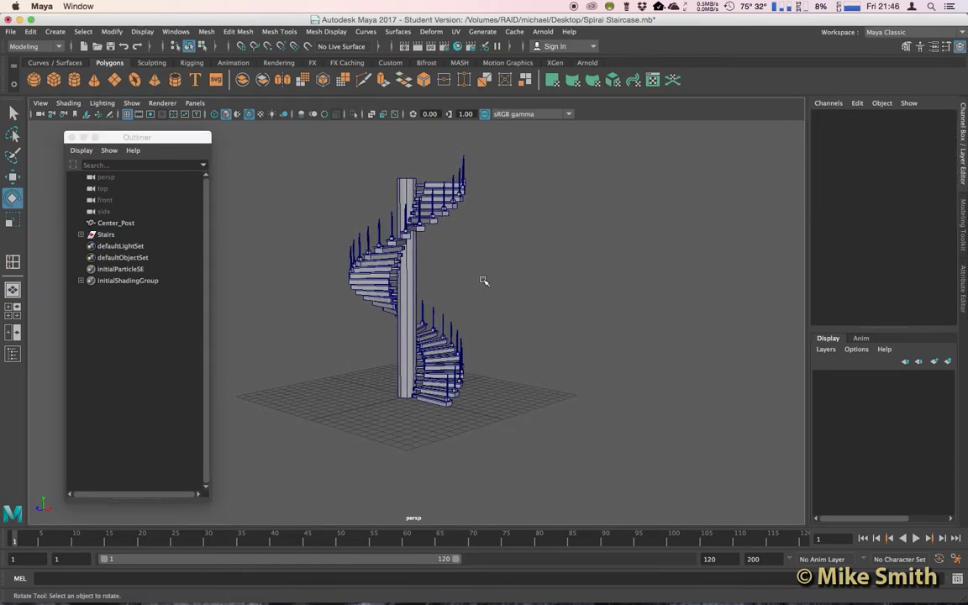
pyautogui.click(411, 282)
pyautogui.moveTo(446, 261)
pyautogui.mouseDown()
pyautogui.moveTo(475, 294)
pyautogui.moveTo(445, 286)
pyautogui.moveTo(429, 225)
pyautogui.mouseUp()
pyautogui.scroll(3, 446, 285)
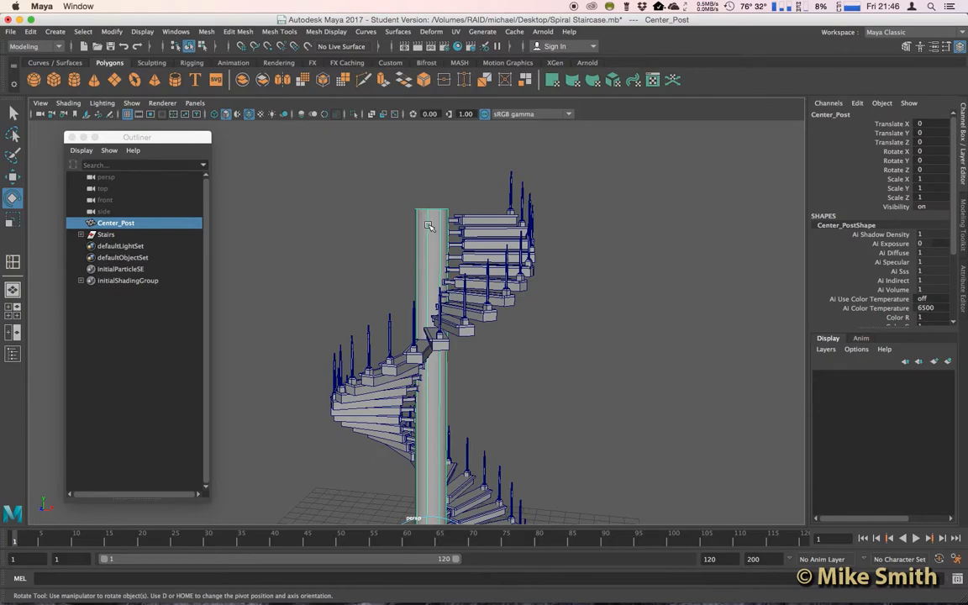
pyautogui.moveTo(428, 226); pyautogui.dragTo(376, 227, button='right')
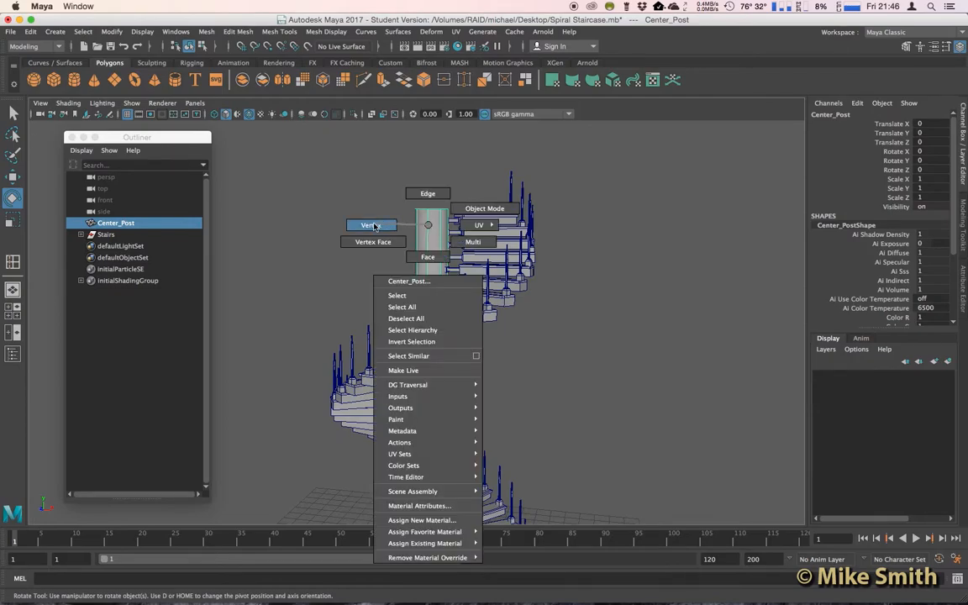
pyautogui.moveTo(319, 143); pyautogui.dragTo(459, 228)
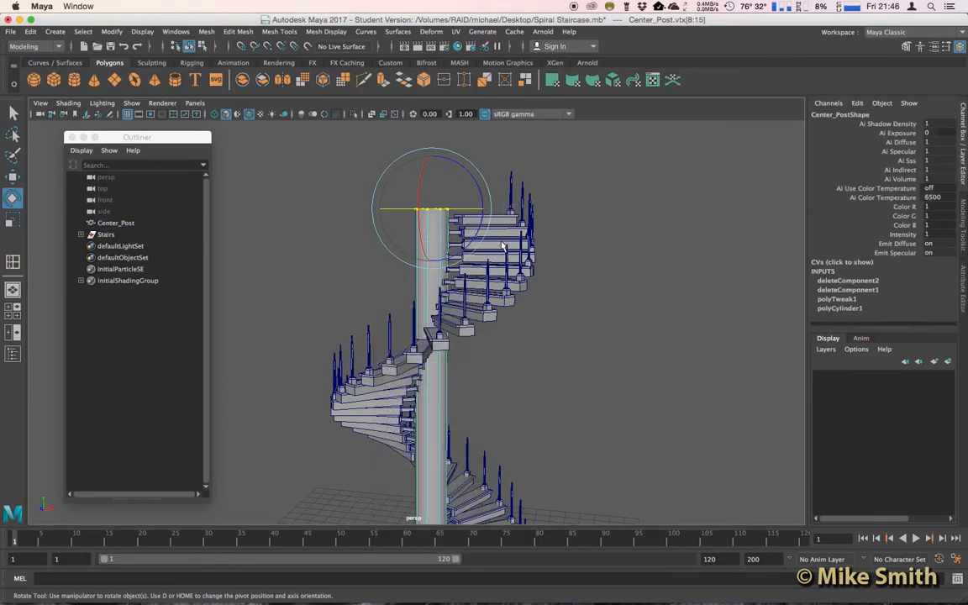
# Move the top vertices up so the post rises above the highest step, then return to object mode.
pyautogui.press('w')
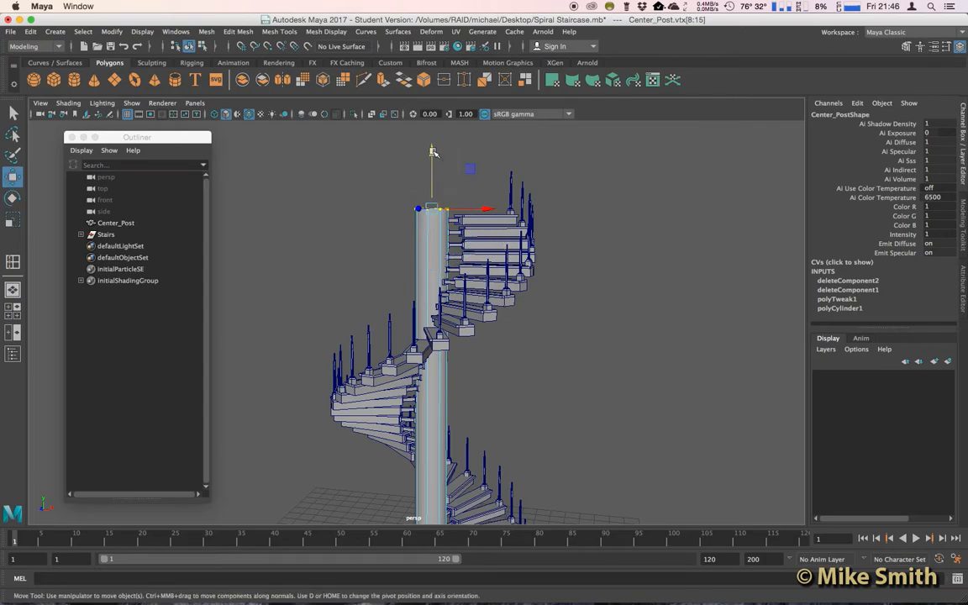
pyautogui.moveTo(432, 152)
pyautogui.mouseDown()
pyautogui.moveTo(434, 135)
pyautogui.moveTo(420, 187)
pyautogui.moveTo(408, 138)
pyautogui.mouseUp()
pyautogui.moveTo(470, 278)
pyautogui.keyDown('alt'); pyautogui.mouseDown()
pyautogui.moveTo(497, 300)
pyautogui.moveTo(470, 277)
pyautogui.mouseUp(); pyautogui.keyUp('alt')
pyautogui.moveTo(407, 229); pyautogui.dragTo(449, 216, button='right')
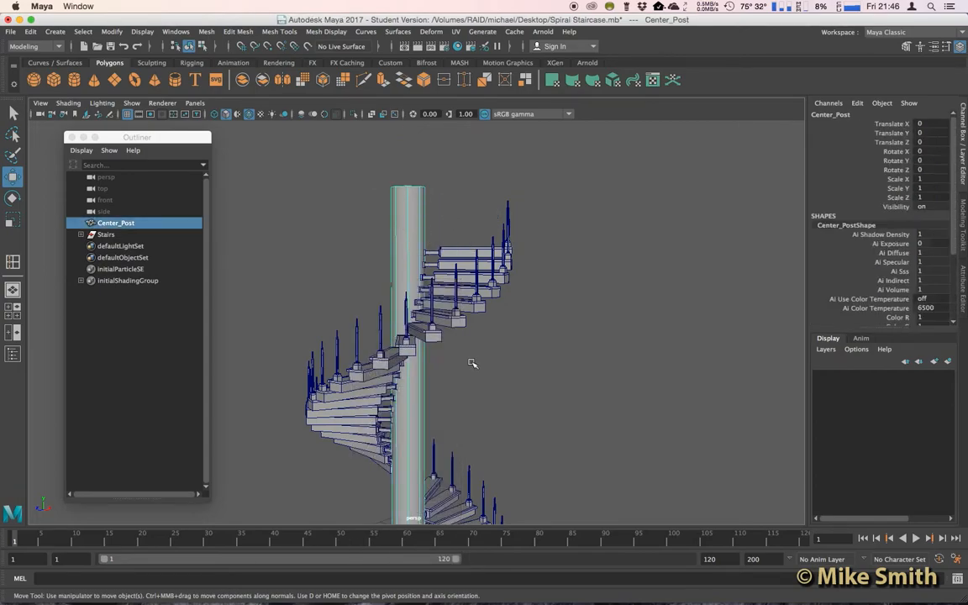
pyautogui.moveTo(471, 361)
pyautogui.keyDown('alt'); pyautogui.mouseDown()
pyautogui.moveTo(532, 405)
pyautogui.moveTo(512, 336)
pyautogui.moveTo(538, 412)
pyautogui.moveTo(542, 400)
pyautogui.moveTo(555, 419)
pyautogui.moveTo(585, 415)
pyautogui.mouseUp(); pyautogui.keyUp('alt')
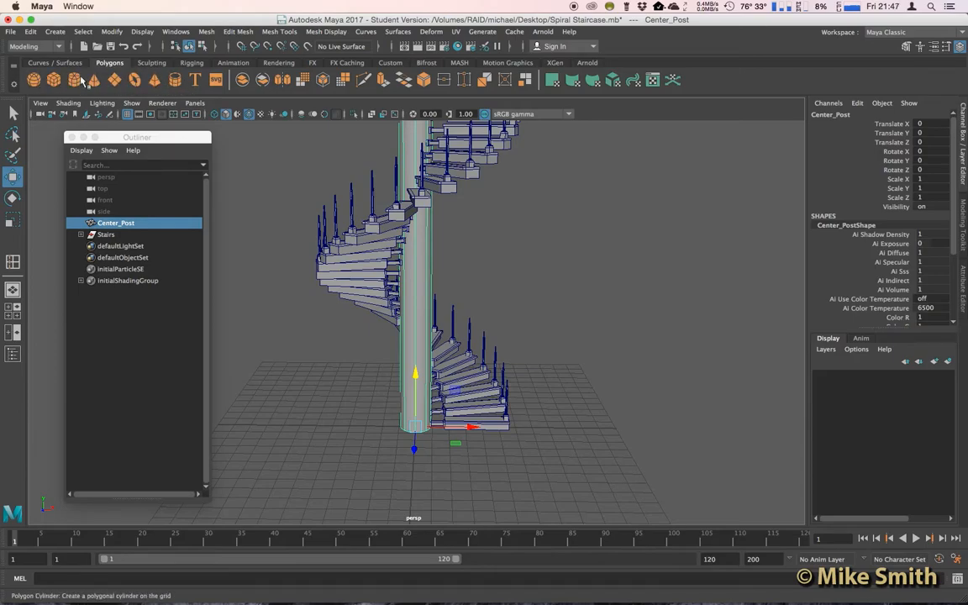
# Create a polygon helix on the grid with four coils and a thin tube radius.
pyautogui.click(54, 32)
pyautogui.moveTo(91, 72)
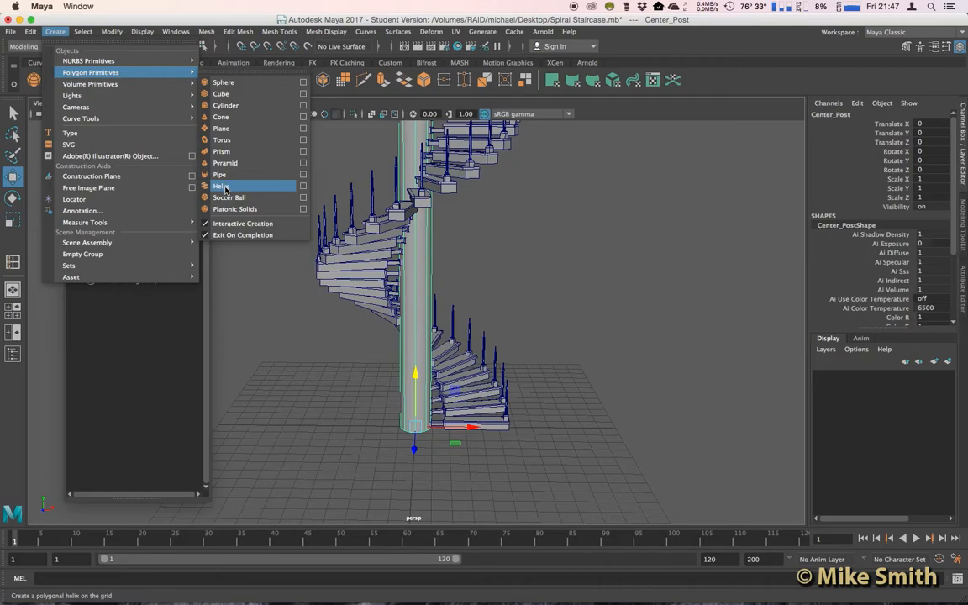
pyautogui.click(226, 186)
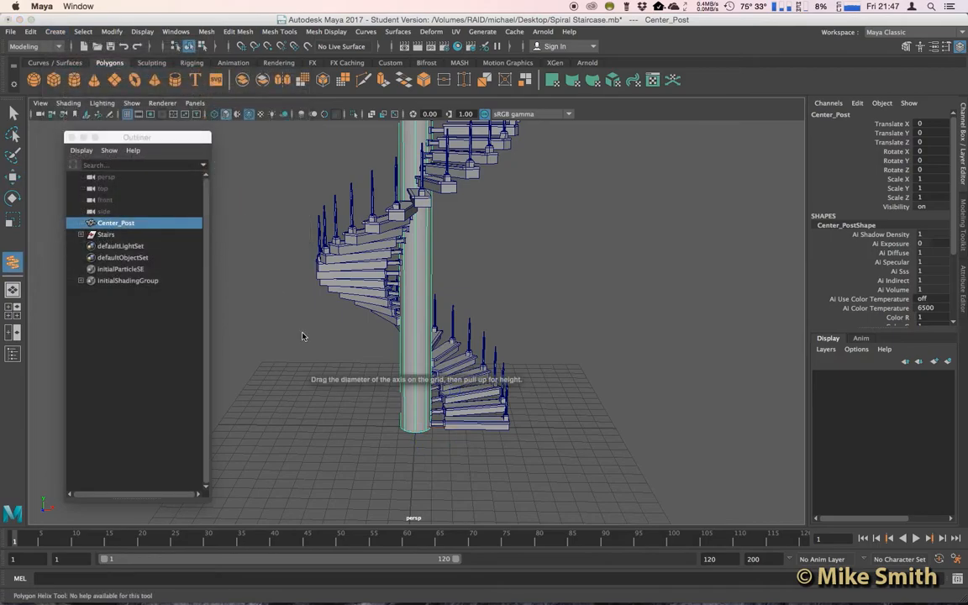
pyautogui.keyDown('alt'); pyautogui.moveTo(349, 438); pyautogui.dragTo(366, 357, button='middle'); pyautogui.keyUp('alt')
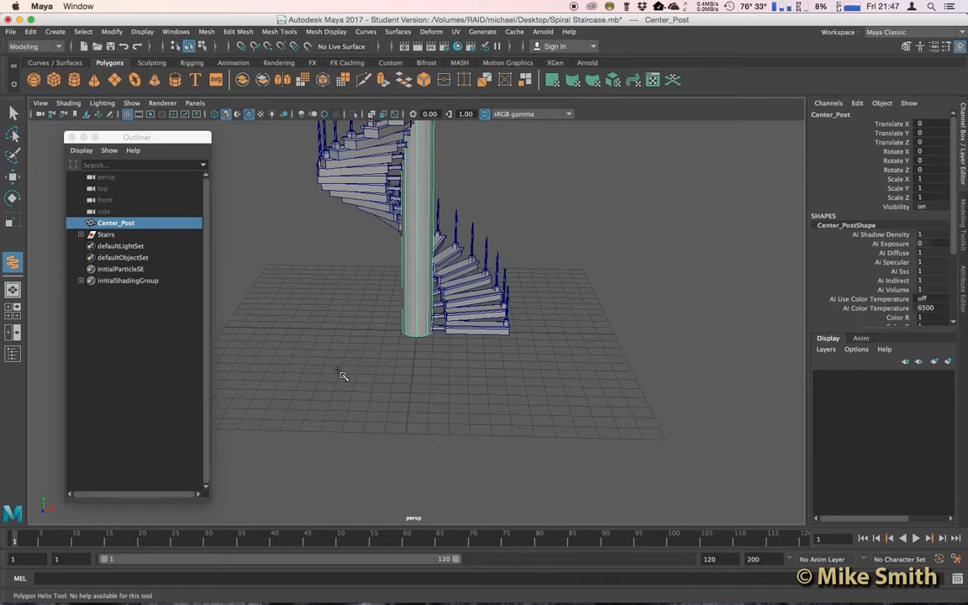
pyautogui.moveTo(328, 369)
pyautogui.mouseDown()
pyautogui.moveTo(406, 394)
pyautogui.moveTo(377, 193)
pyautogui.mouseUp()
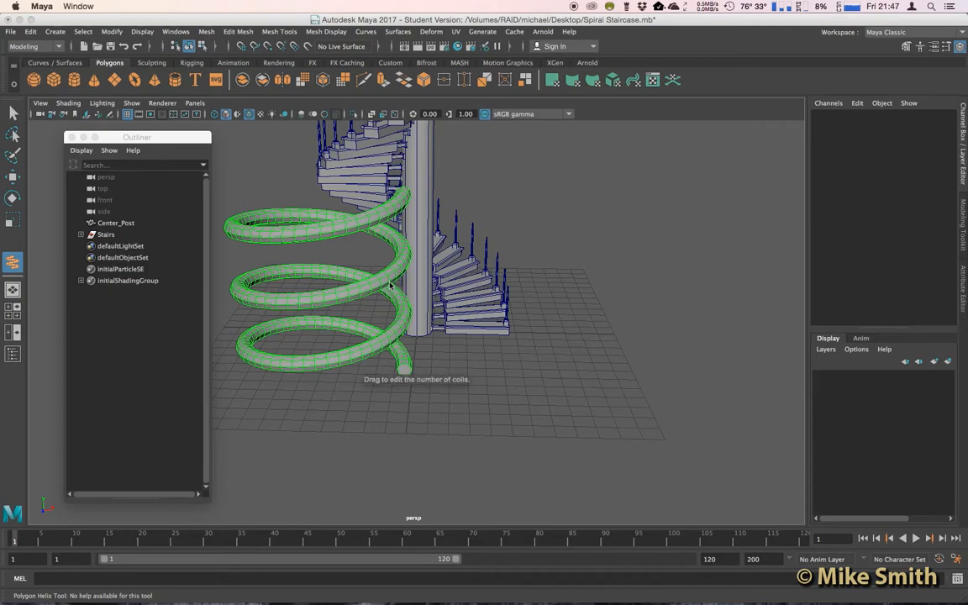
pyautogui.moveTo(391, 286); pyautogui.dragTo(398, 288)
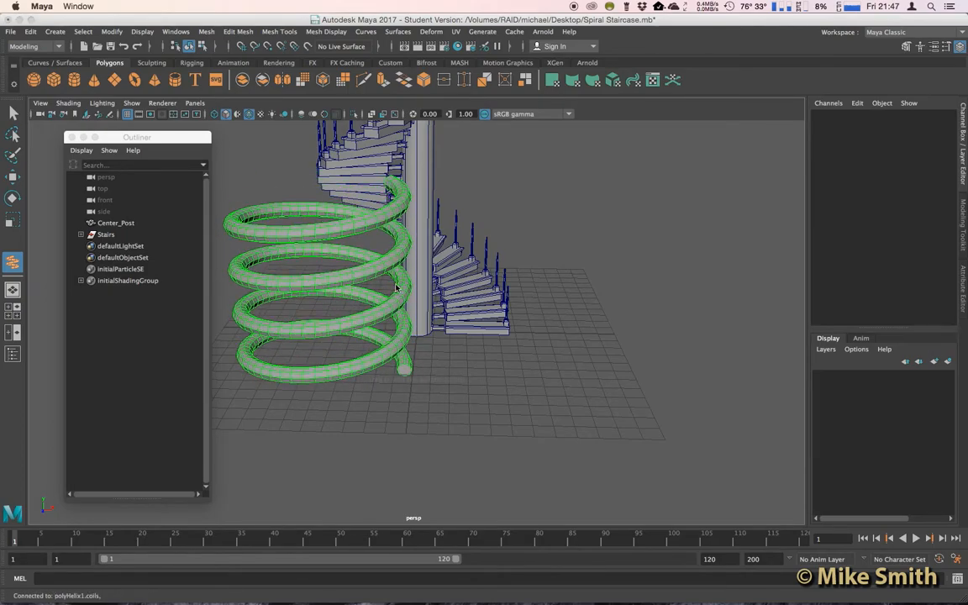
pyautogui.moveTo(387, 289); pyautogui.dragTo(387, 289)
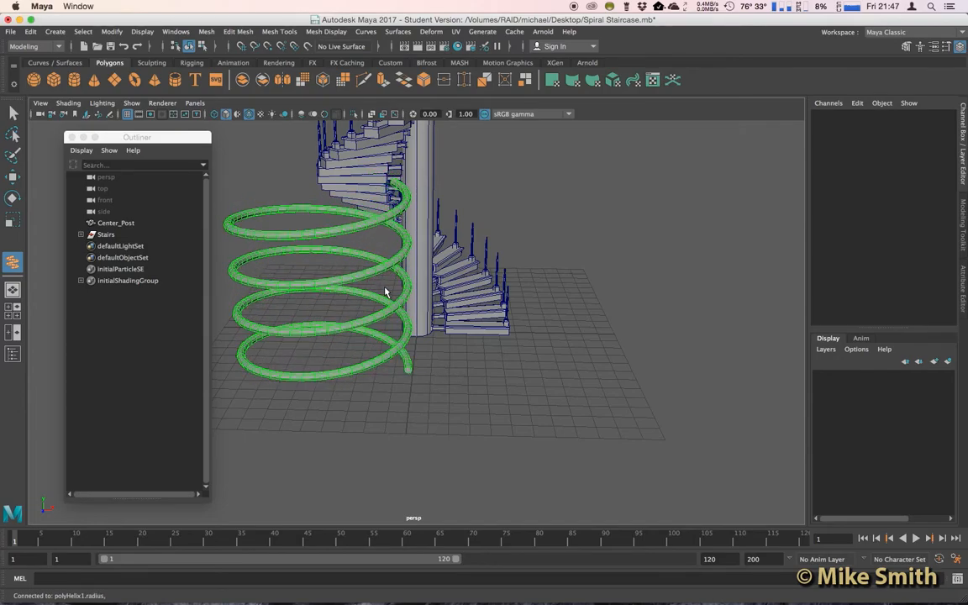
pyautogui.press('w')
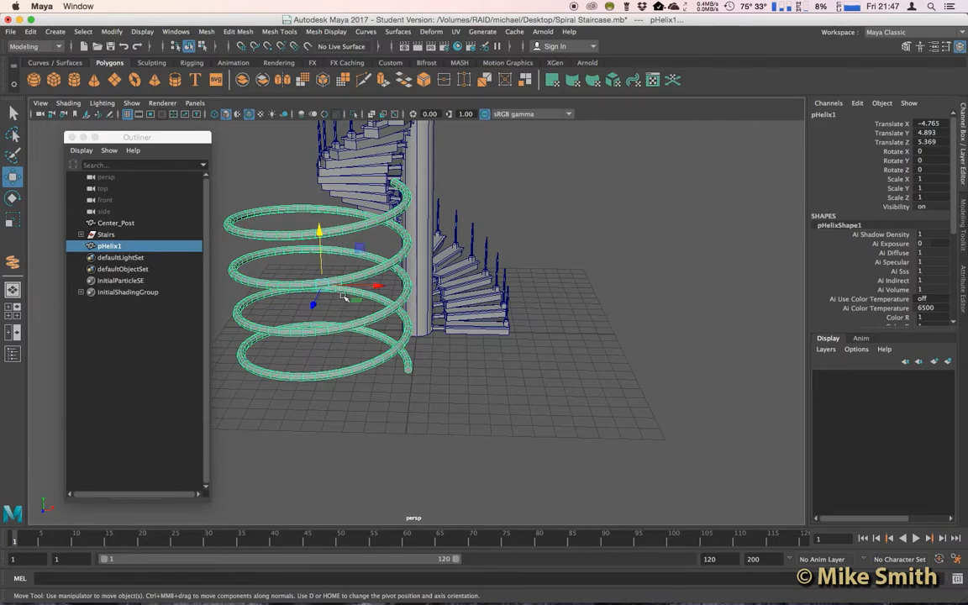
# Set the helix's Translate X and Translate Z to 0 to centre it on the post.
pyautogui.keyDown('alt'); pyautogui.moveTo(412, 340); pyautogui.dragTo(387, 319); pyautogui.keyUp('alt')
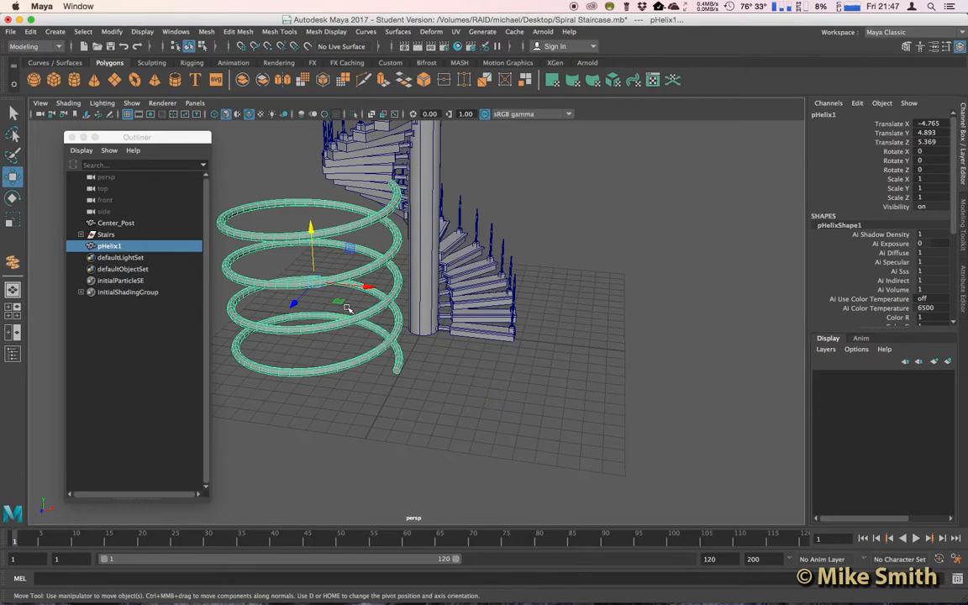
pyautogui.moveTo(164, 137); pyautogui.dragTo(139, 378)
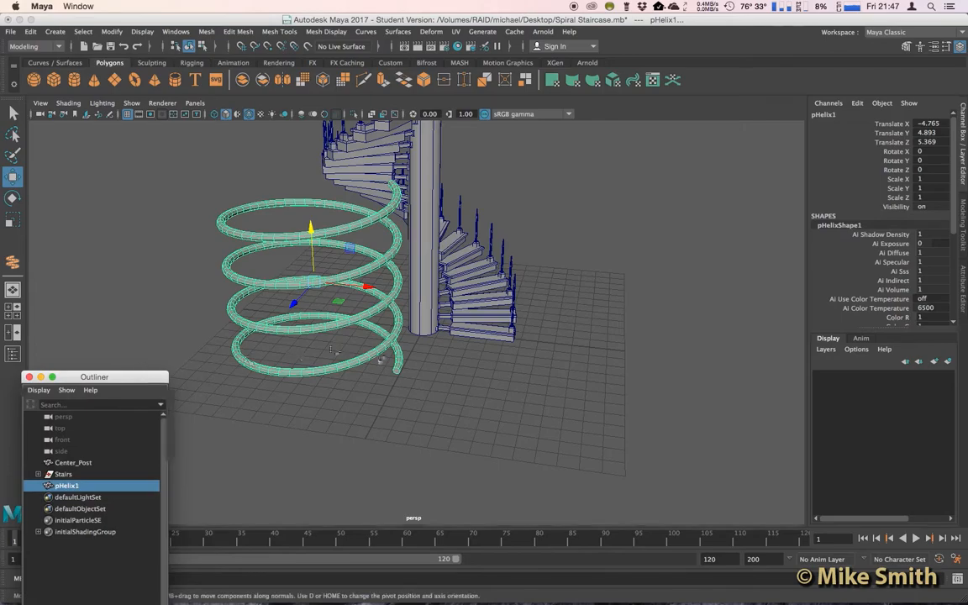
pyautogui.click(327, 321)
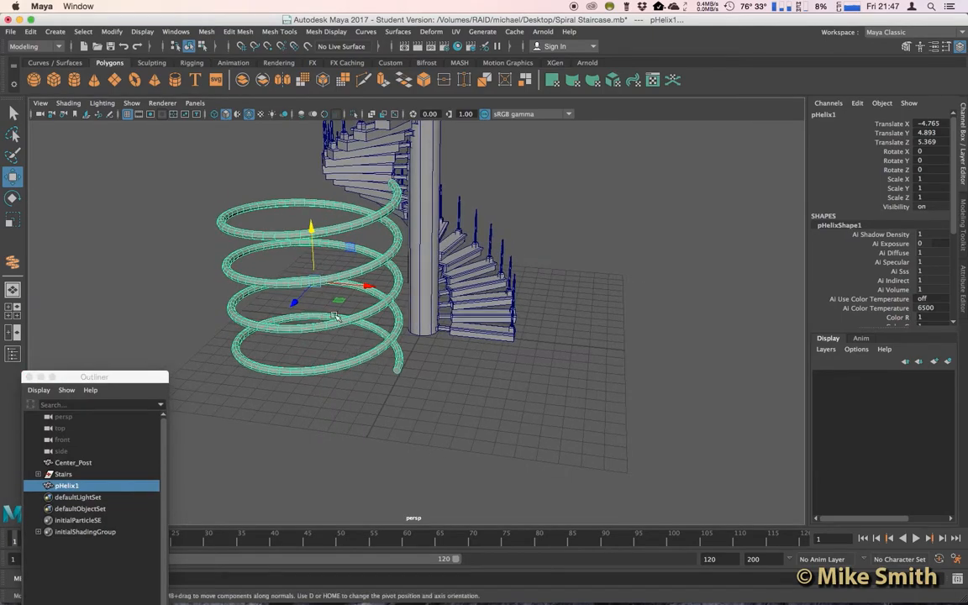
pyautogui.click(926, 124)
pyautogui.write('0')
pyautogui.click(930, 142)
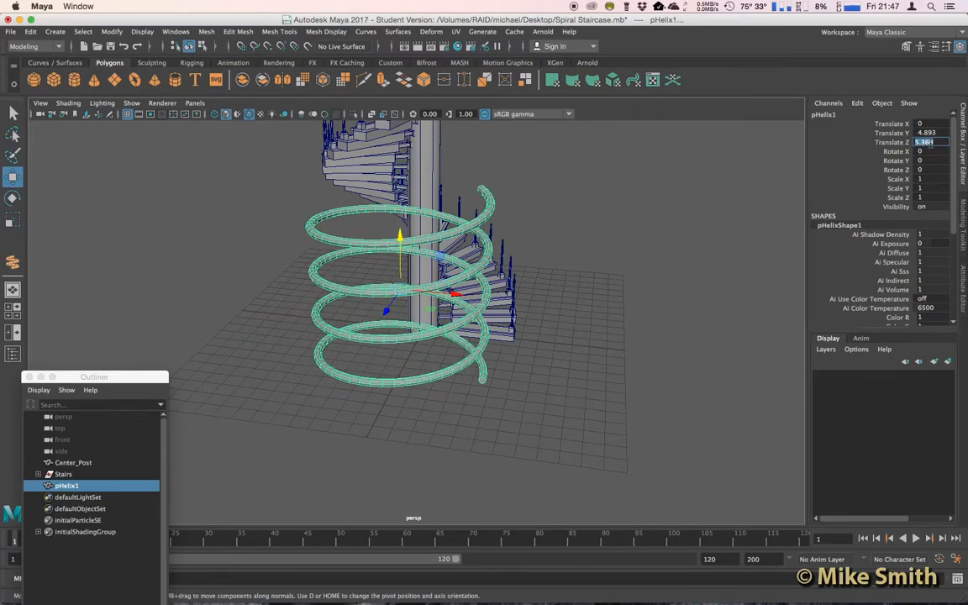
pyautogui.write('0')
pyautogui.press('Return')
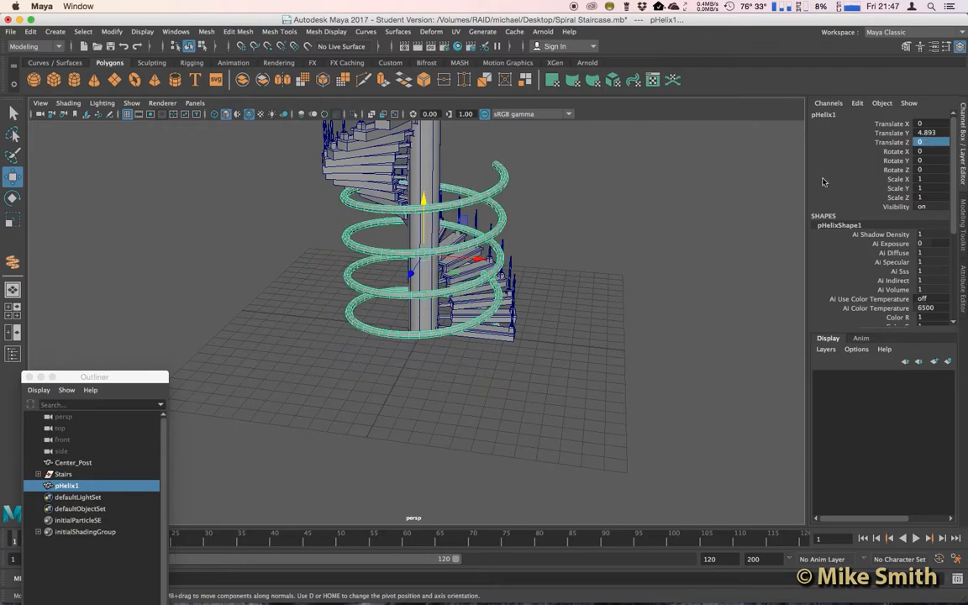
# Raise the helix along Y so it coils around the staircase's middle.
pyautogui.keyDown('alt'); pyautogui.moveTo(541, 326); pyautogui.dragTo(533, 296); pyautogui.keyUp('alt')
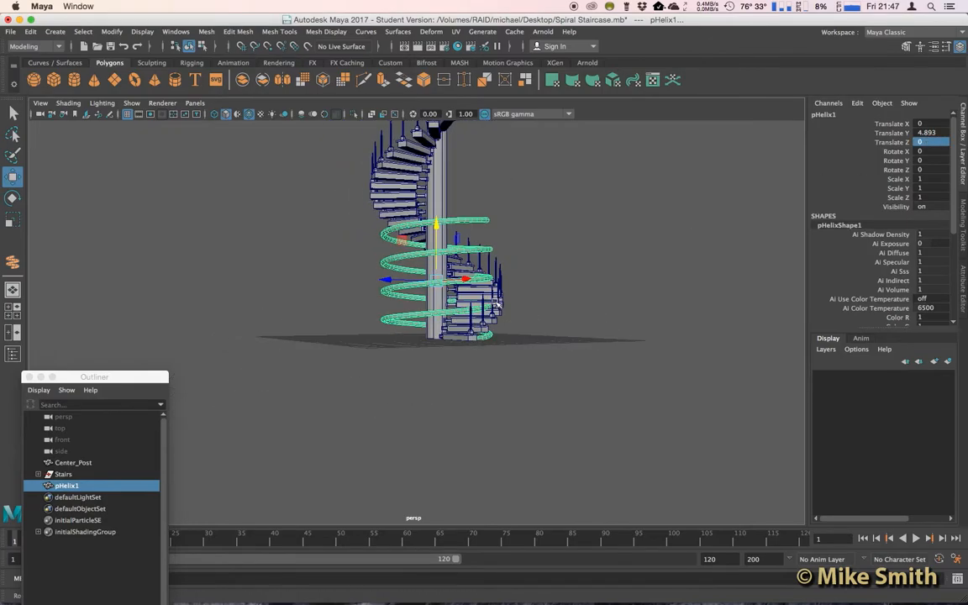
pyautogui.scroll(-4, 533, 297)
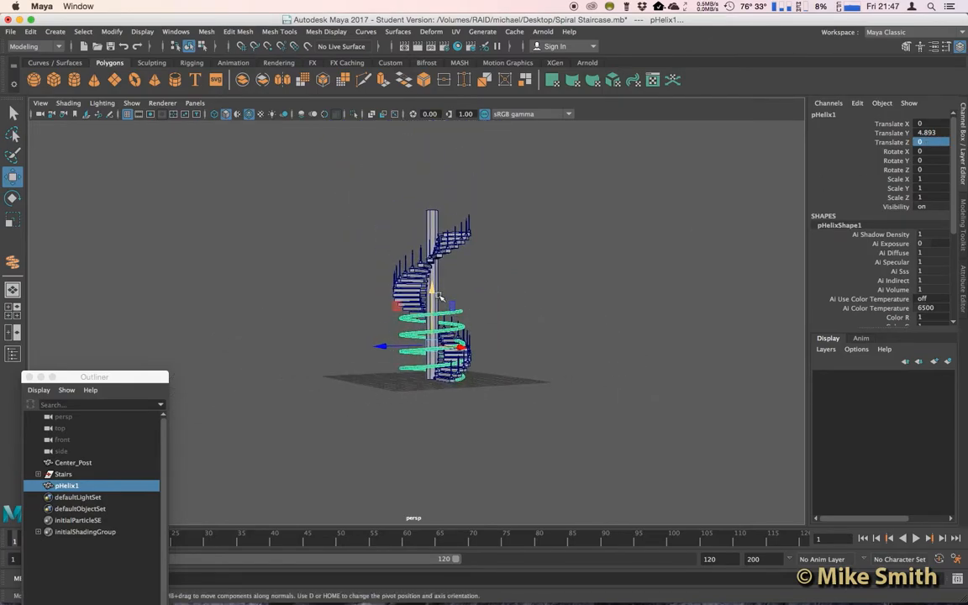
pyautogui.moveTo(430, 286); pyautogui.dragTo(430, 246)
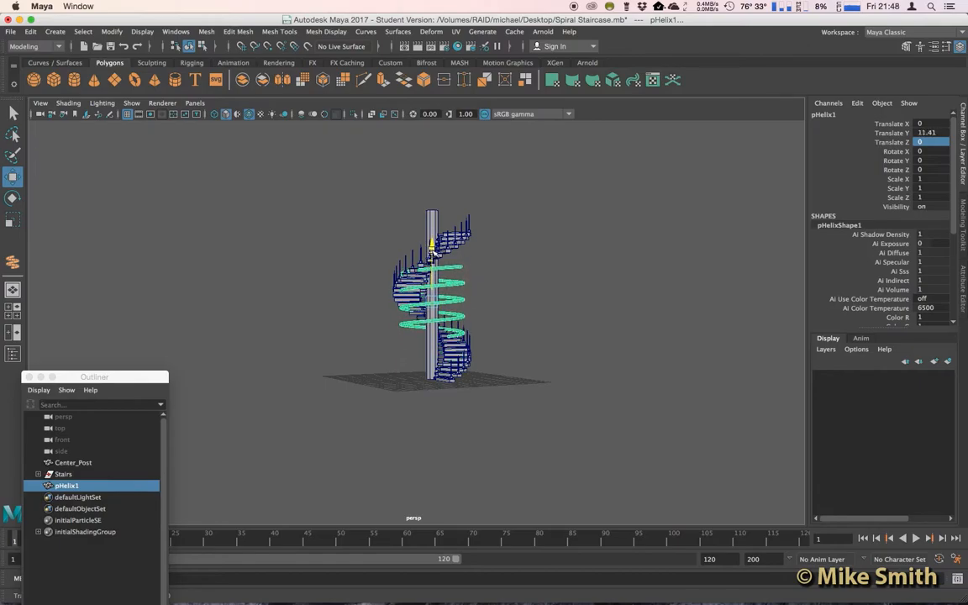
pyautogui.moveTo(471, 328)
pyautogui.keyDown('alt'); pyautogui.mouseDown()
pyautogui.moveTo(475, 344)
pyautogui.moveTo(454, 336)
pyautogui.moveTo(541, 336)
pyautogui.mouseUp(); pyautogui.keyUp('alt')
pyautogui.scroll(3, 462, 315)
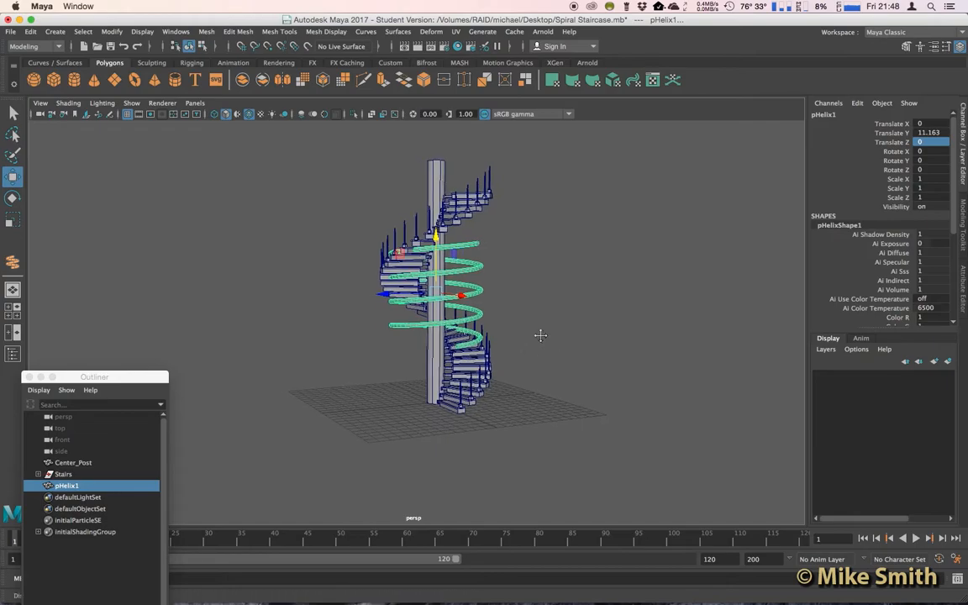
pyautogui.keyDown('alt'); pyautogui.moveTo(540, 336); pyautogui.dragTo(505, 341, button='middle'); pyautogui.keyUp('alt')
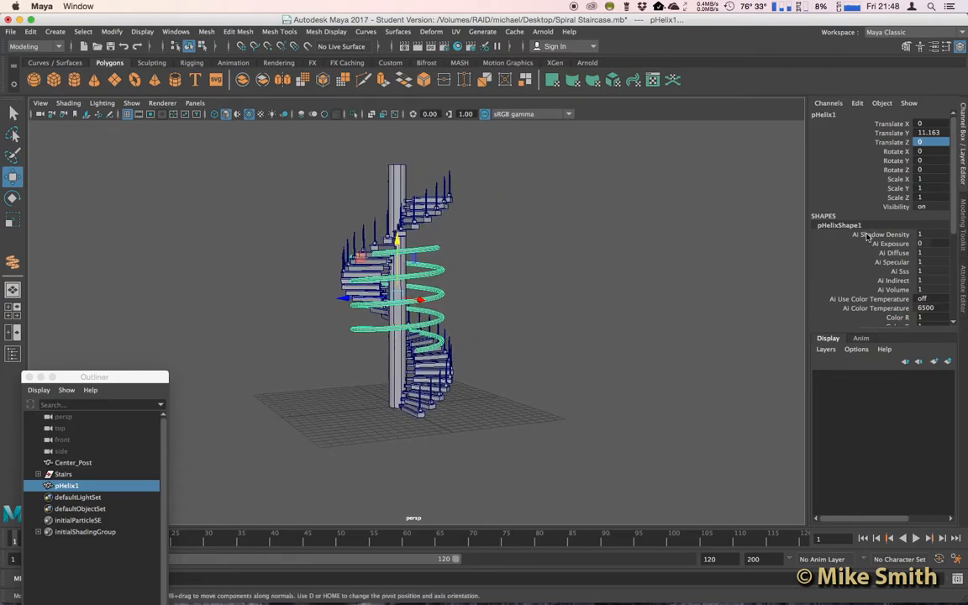
pyautogui.scroll(-5, 868, 237)
pyautogui.scroll(-5, 867, 239)
pyautogui.scroll(-4, 868, 241)
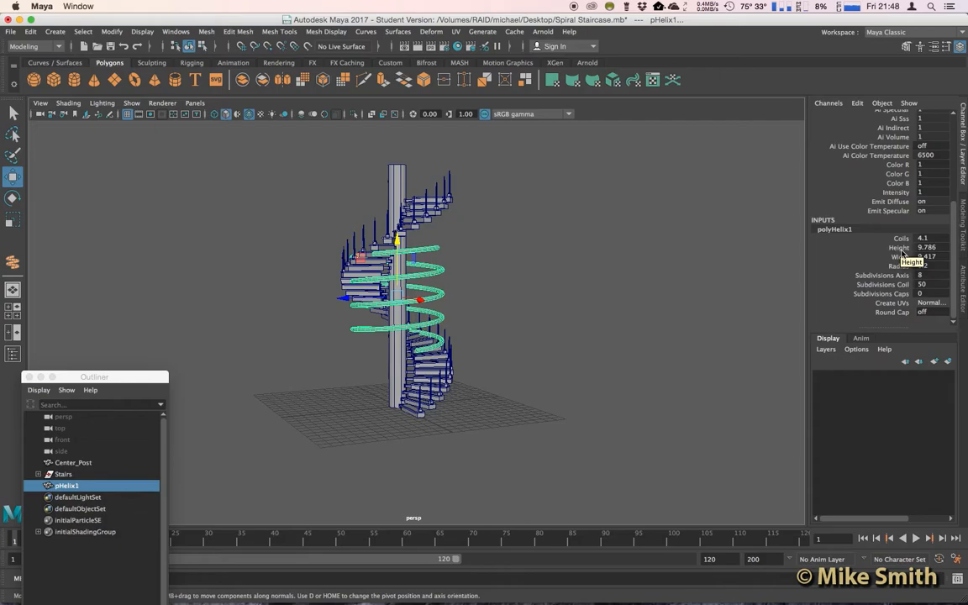
# Stretch the helix height to 20.886 and move it higher up the post.
pyautogui.click(901, 248)
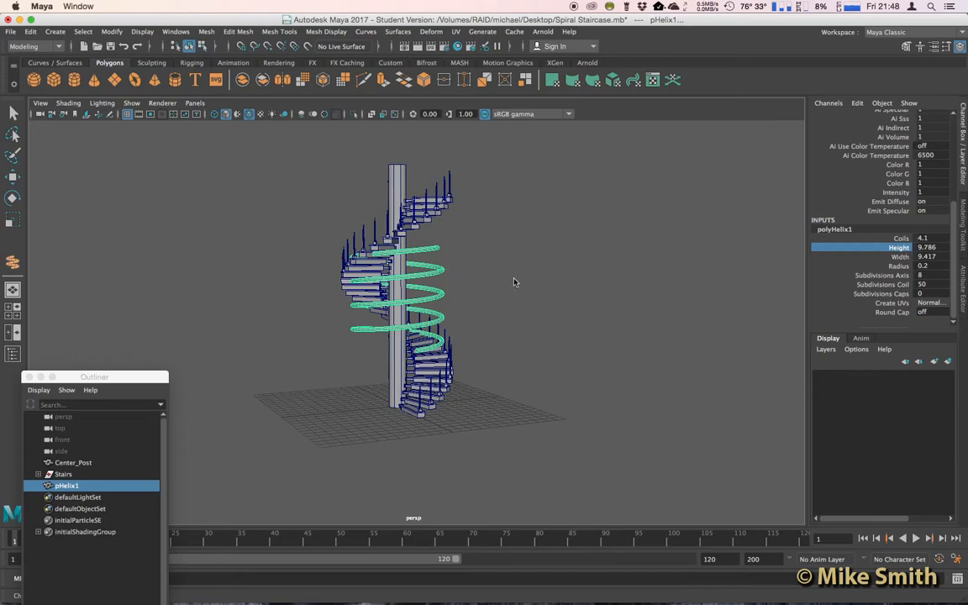
pyautogui.moveTo(514, 278); pyautogui.dragTo(578, 263, button='middle')
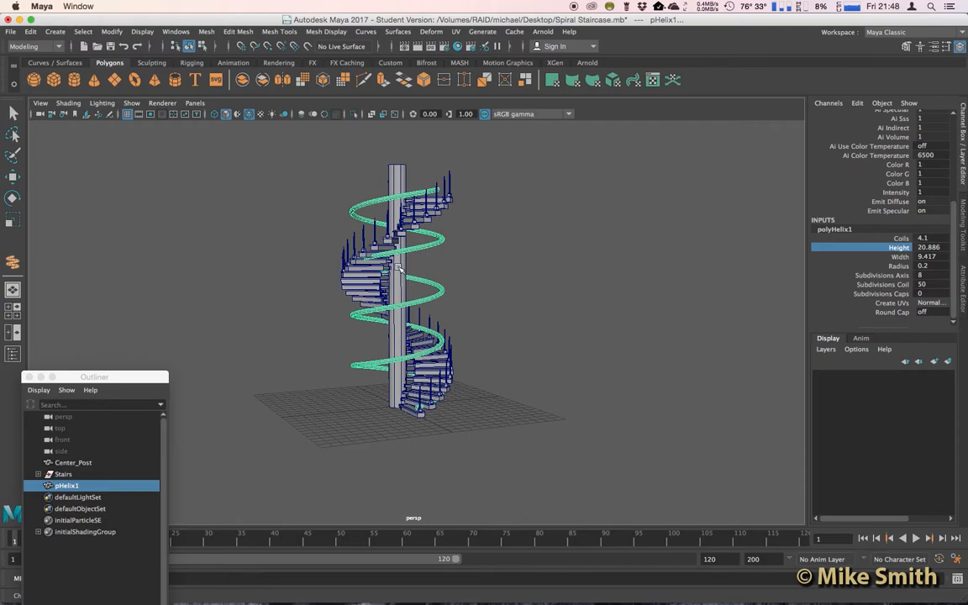
pyautogui.click(13, 176)
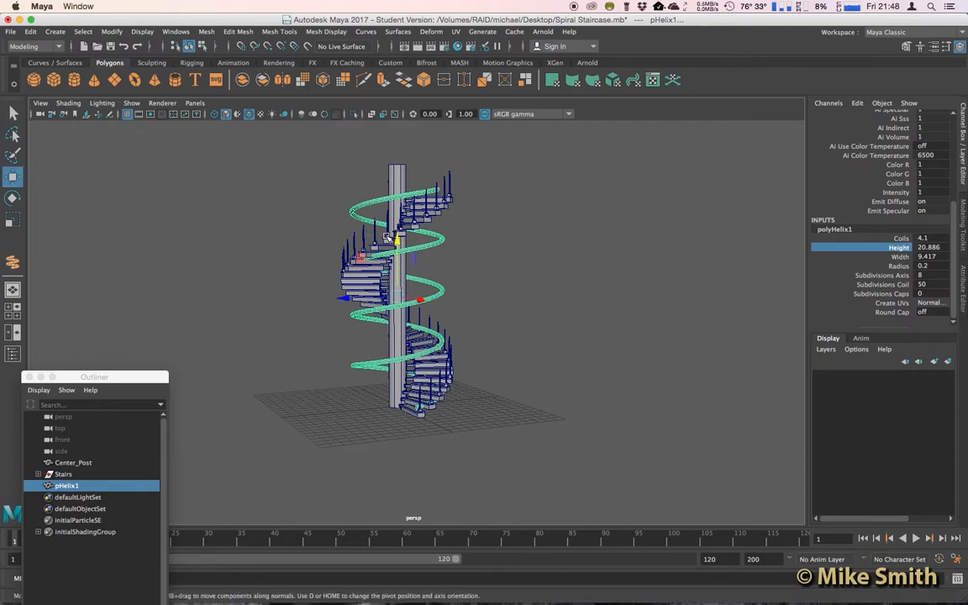
pyautogui.moveTo(395, 242); pyautogui.dragTo(395, 223)
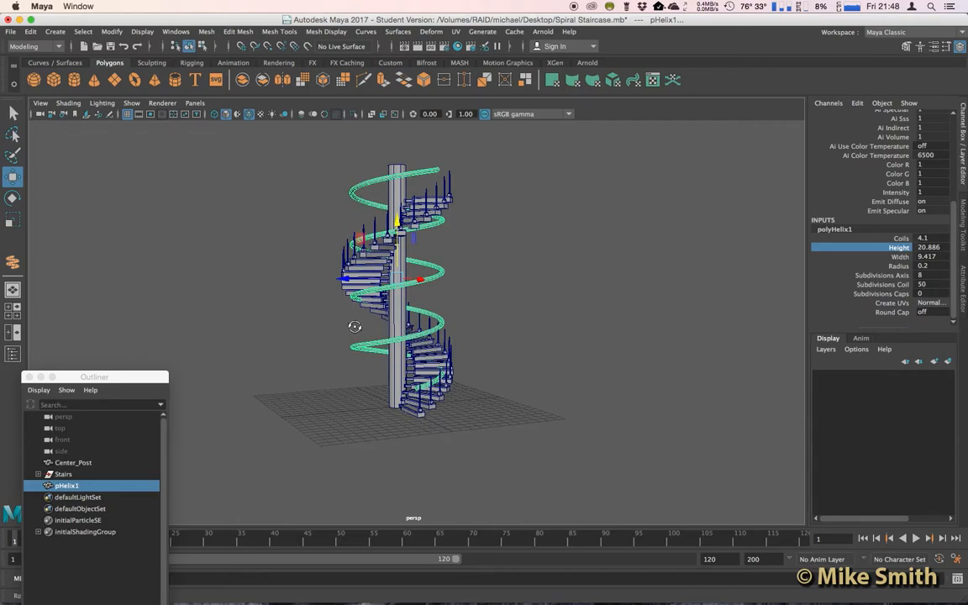
# Reduce the helix Coils to 1.2 so it sweeps once around the staircase.
pyautogui.moveTo(320, 294)
pyautogui.keyDown('alt'); pyautogui.mouseDown()
pyautogui.moveTo(341, 326)
pyautogui.moveTo(332, 330)
pyautogui.moveTo(345, 301)
pyautogui.mouseUp(); pyautogui.keyUp('alt')
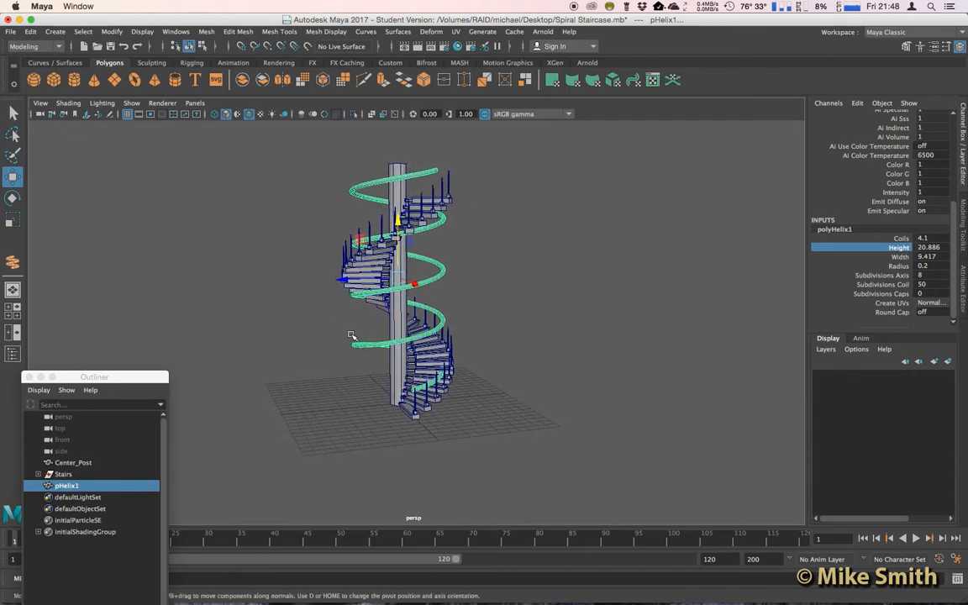
pyautogui.click(903, 239)
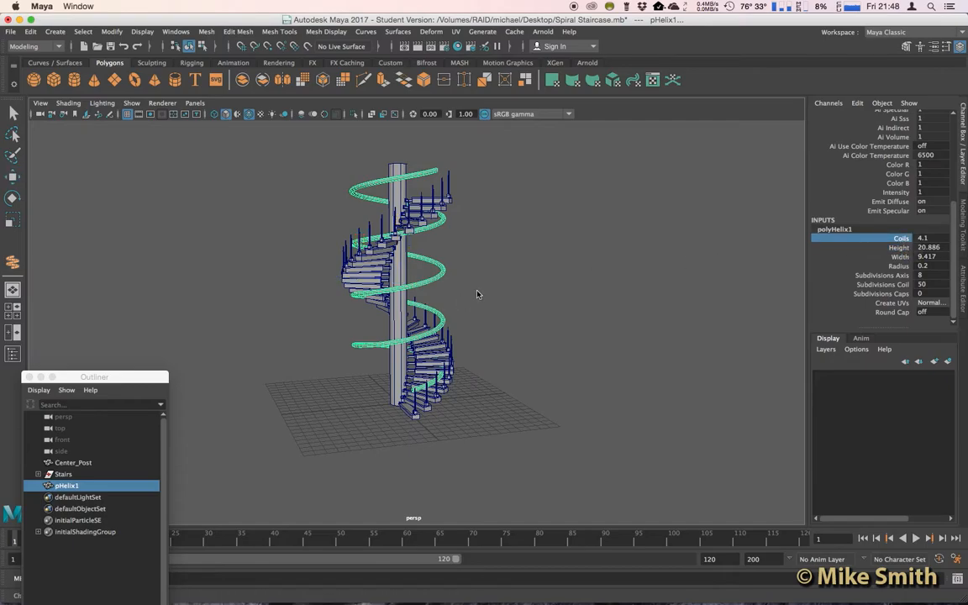
pyautogui.moveTo(461, 303); pyautogui.dragTo(460, 292, button='middle')
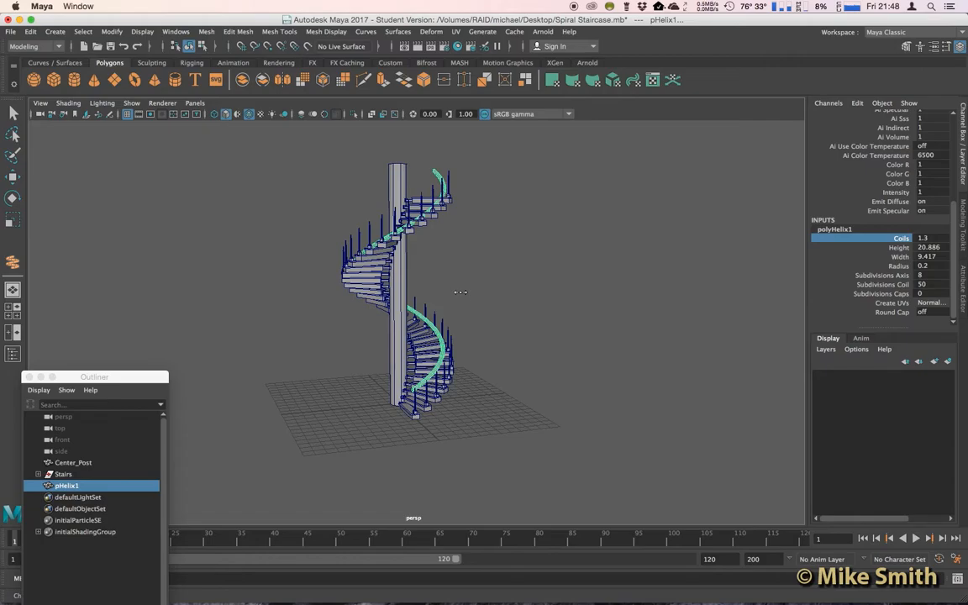
pyautogui.scroll(5, 476, 331)
pyautogui.scroll(5, 429, 302)
pyautogui.moveTo(432, 303)
pyautogui.keyDown('alt'); pyautogui.mouseDown()
pyautogui.moveTo(421, 326)
pyautogui.moveTo(458, 367)
pyautogui.moveTo(395, 374)
pyautogui.moveTo(448, 418)
pyautogui.moveTo(369, 378)
pyautogui.moveTo(410, 321)
pyautogui.mouseUp(); pyautogui.keyUp('alt')
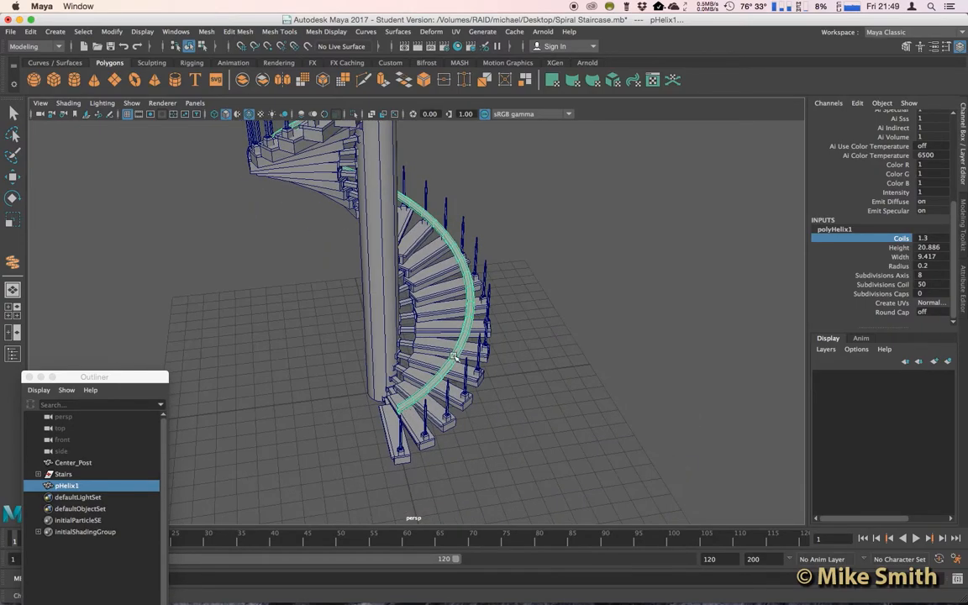
pyautogui.moveTo(418, 252)
pyautogui.keyDown('alt'); pyautogui.mouseDown()
pyautogui.moveTo(466, 273)
pyautogui.moveTo(487, 206)
pyautogui.moveTo(521, 324)
pyautogui.moveTo(446, 287)
pyautogui.mouseUp(); pyautogui.keyUp('alt')
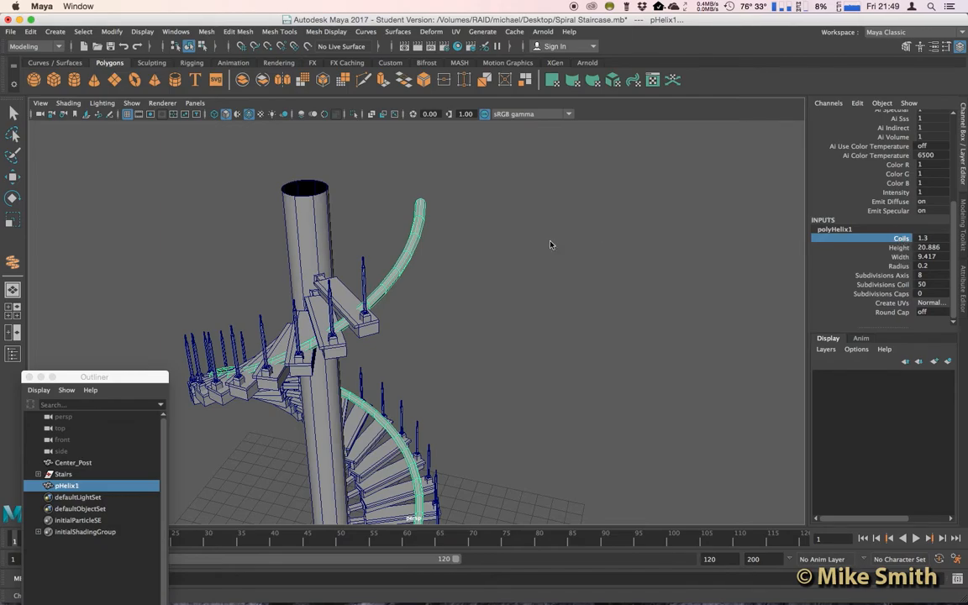
pyautogui.moveTo(538, 239); pyautogui.dragTo(535, 242, button='middle')
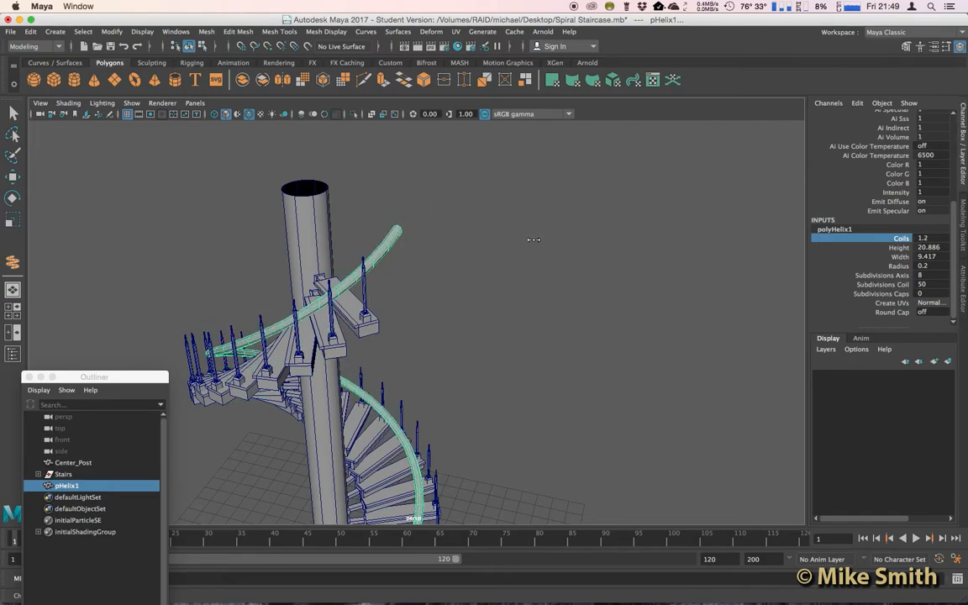
pyautogui.moveTo(534, 239); pyautogui.dragTo(532, 245, button='middle')
pyautogui.keyDown('alt'); pyautogui.moveTo(524, 266); pyautogui.dragTo(468, 231); pyautogui.keyUp('alt')
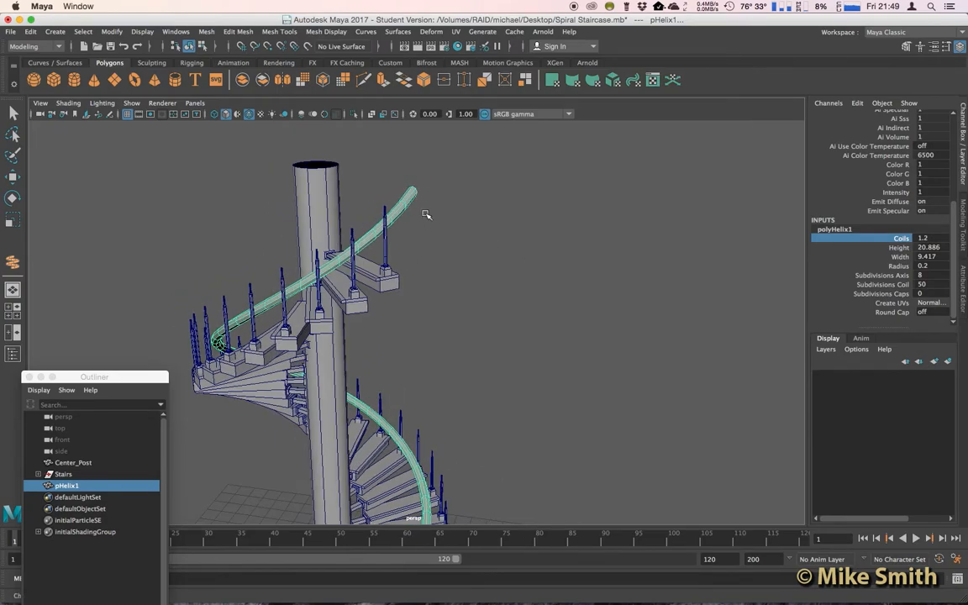
pyautogui.moveTo(446, 270)
pyautogui.keyDown('alt'); pyautogui.mouseDown()
pyautogui.moveTo(516, 296)
pyautogui.moveTo(471, 252)
pyautogui.mouseUp(); pyautogui.keyUp('alt')
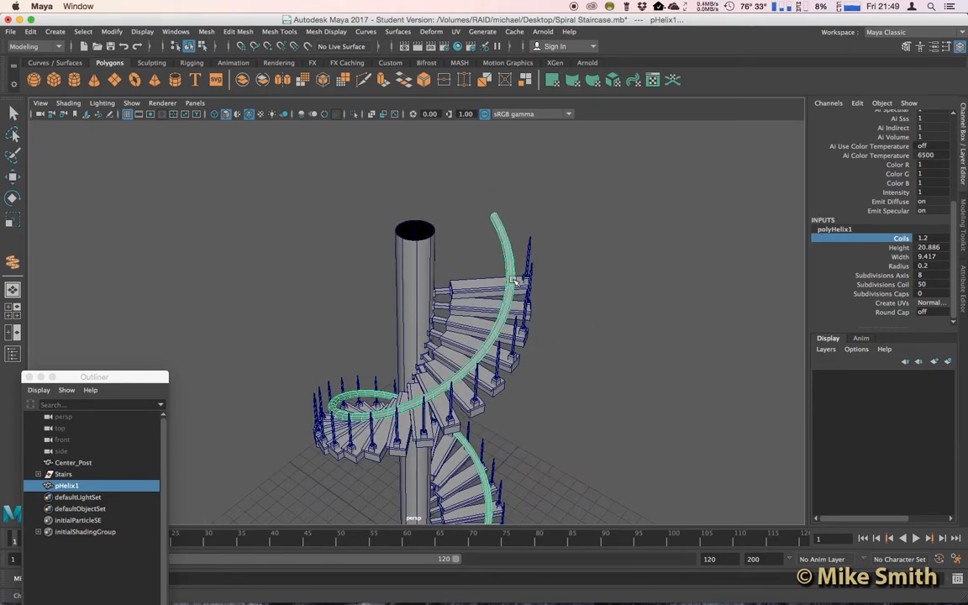
# Widen the helix to 11.217 and adjust its height to 21.686 to meet the post tops.
pyautogui.click(901, 258)
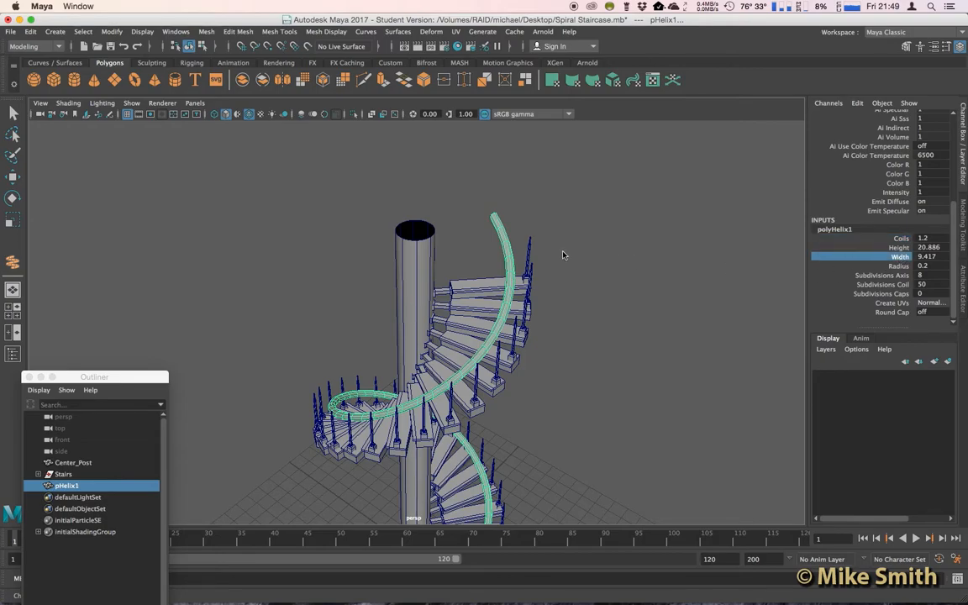
pyautogui.moveTo(562, 252); pyautogui.dragTo(572, 251, button='middle')
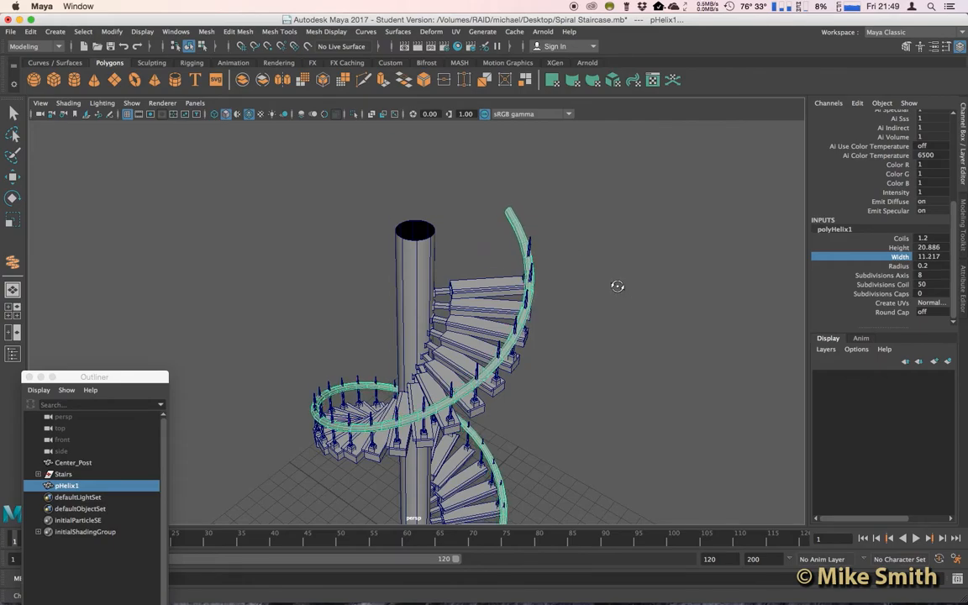
pyautogui.keyDown('alt'); pyautogui.moveTo(616, 286); pyautogui.dragTo(497, 325); pyautogui.keyUp('alt')
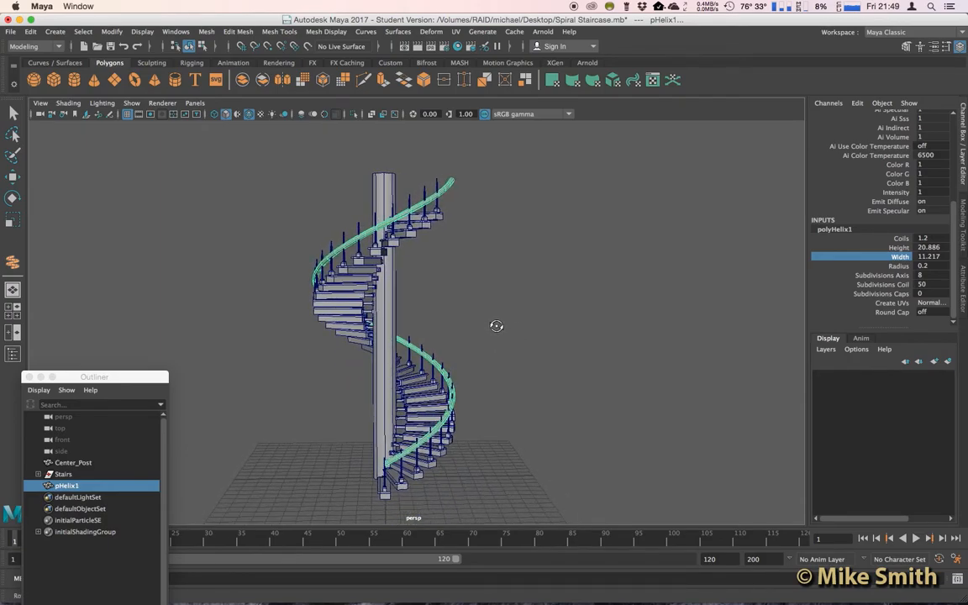
pyautogui.click(903, 249)
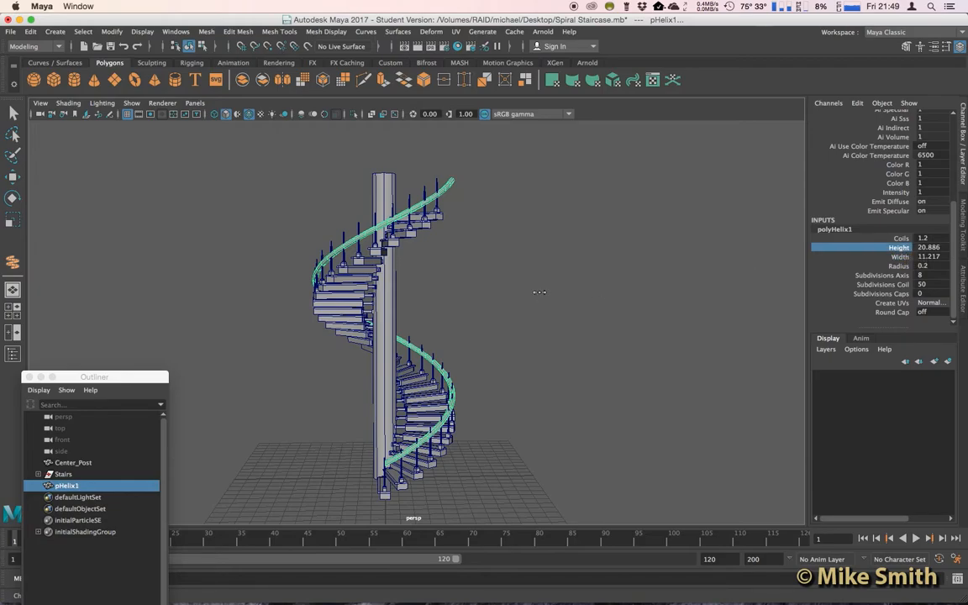
pyautogui.moveTo(539, 292); pyautogui.dragTo(543, 291, button='middle')
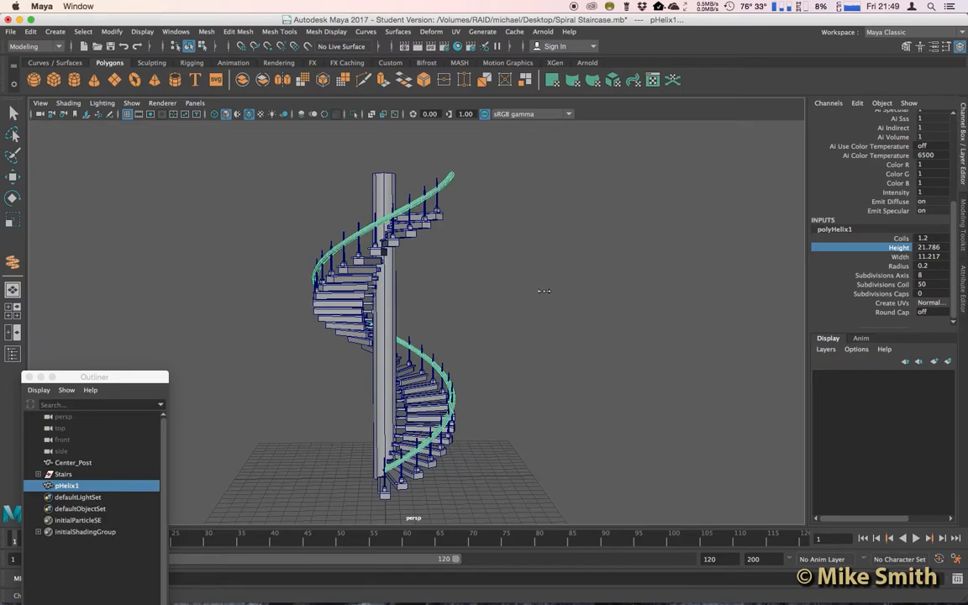
pyautogui.moveTo(543, 291); pyautogui.dragTo(491, 265, button='middle')
# Raise and rotate the handrail so it rests along the tops of the rail posts.
pyautogui.click(13, 176)
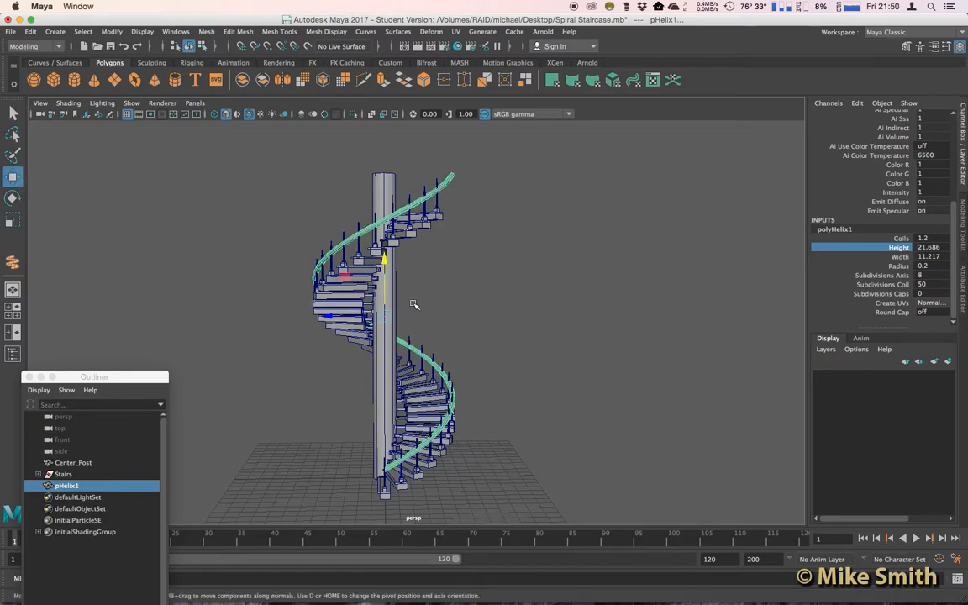
pyautogui.moveTo(385, 278)
pyautogui.mouseDown()
pyautogui.moveTo(387, 259)
pyautogui.moveTo(404, 251)
pyautogui.moveTo(534, 272)
pyautogui.moveTo(471, 336)
pyautogui.moveTo(486, 327)
pyautogui.mouseUp()
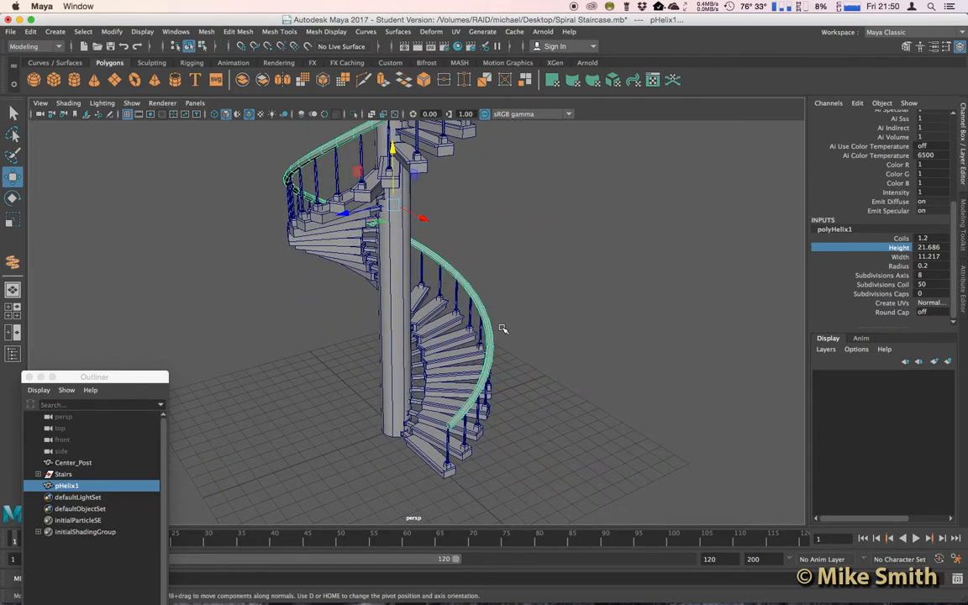
pyautogui.click(13, 198)
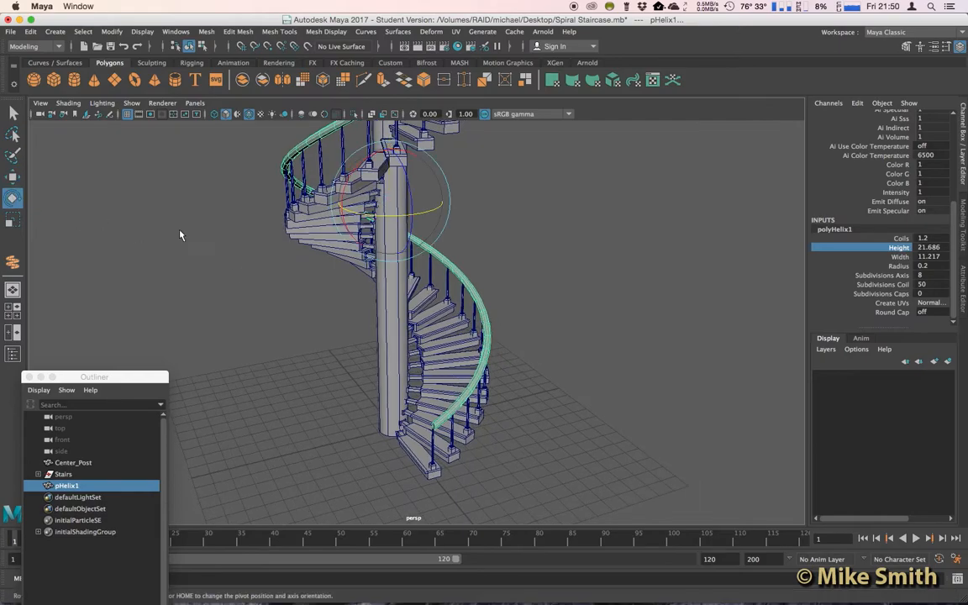
pyautogui.moveTo(446, 254); pyautogui.dragTo(431, 224)
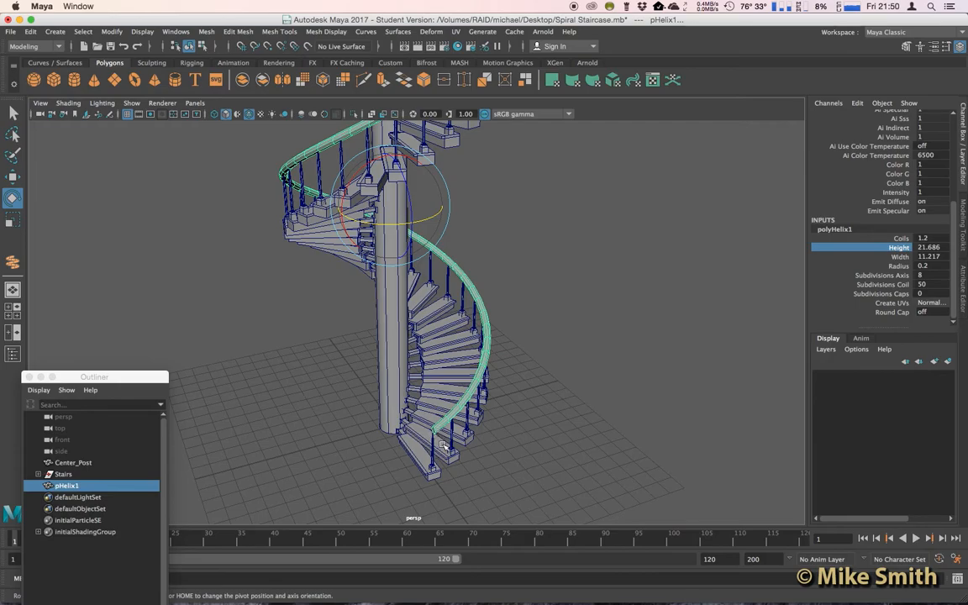
pyautogui.moveTo(432, 220); pyautogui.dragTo(430, 220)
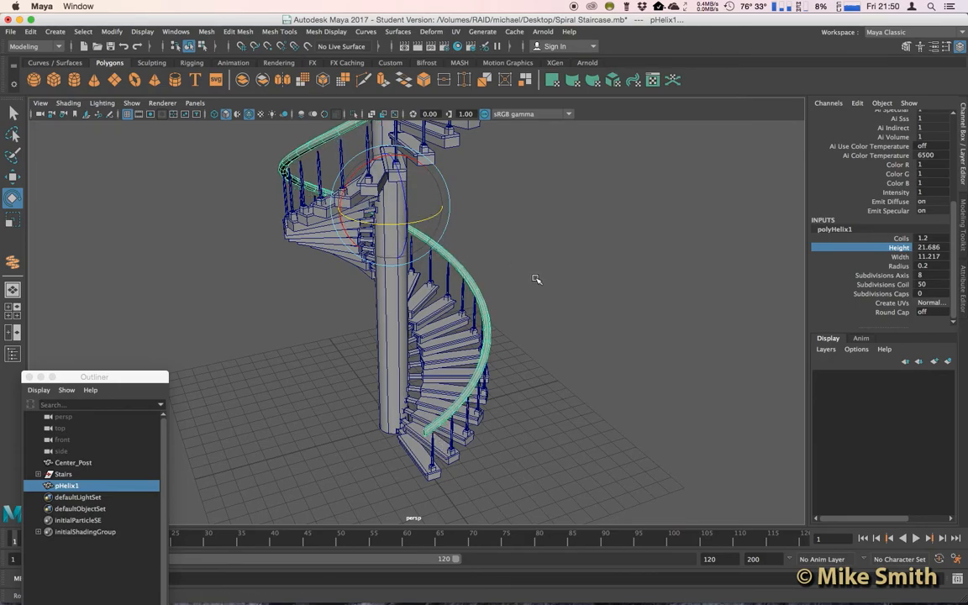
# Nudge the handrail up slightly and inspect its fit around the upper staircase.
pyautogui.moveTo(484, 252)
pyautogui.keyDown('alt'); pyautogui.mouseDown()
pyautogui.moveTo(456, 273)
pyautogui.moveTo(454, 258)
pyautogui.moveTo(450, 277)
pyautogui.mouseUp(); pyautogui.keyUp('alt')
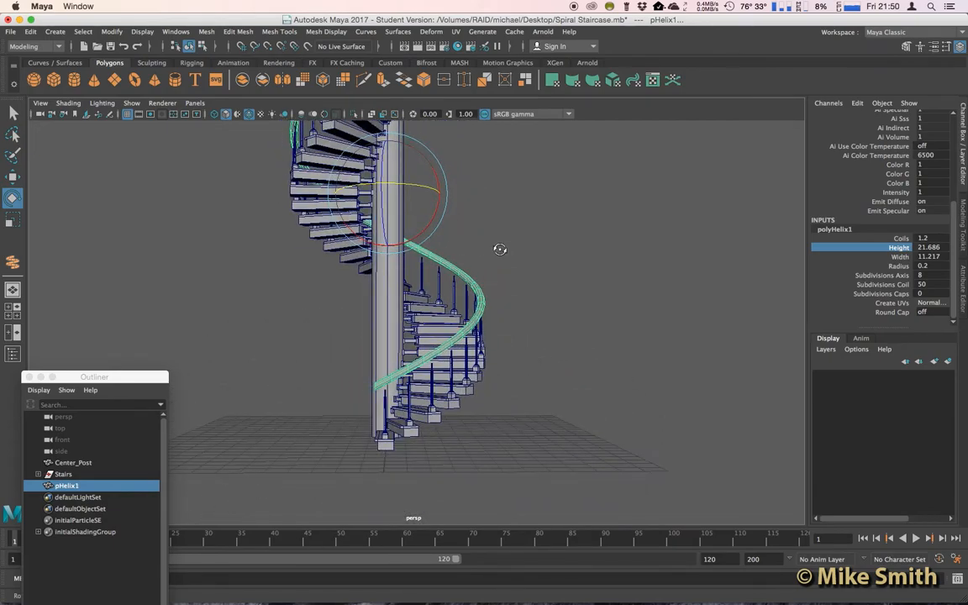
pyautogui.moveTo(441, 239)
pyautogui.keyDown('alt'); pyautogui.mouseDown(button='right')
pyautogui.moveTo(503, 362)
pyautogui.moveTo(445, 307)
pyautogui.mouseUp(button='right'); pyautogui.keyUp('alt')
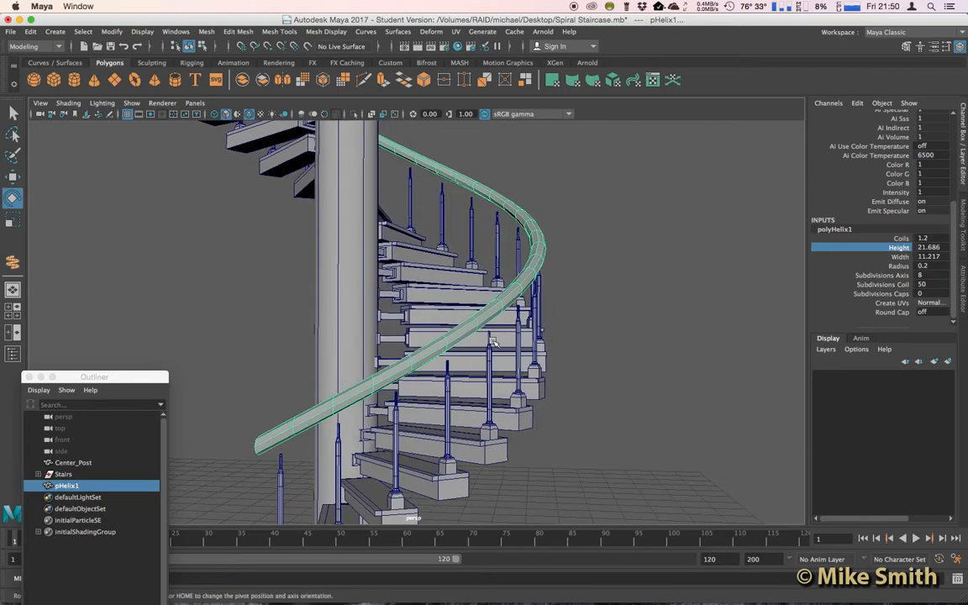
pyautogui.keyDown('alt'); pyautogui.moveTo(441, 303); pyautogui.dragTo(485, 341); pyautogui.keyUp('alt')
pyautogui.keyDown('alt'); pyautogui.moveTo(486, 341); pyautogui.dragTo(437, 286, button='right'); pyautogui.keyUp('alt')
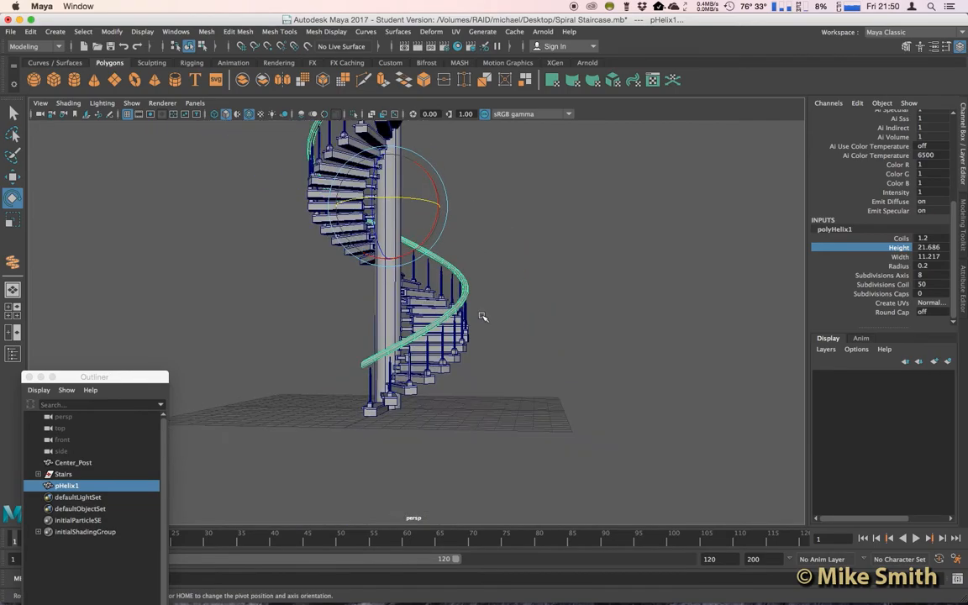
pyautogui.keyDown('alt'); pyautogui.moveTo(442, 238); pyautogui.dragTo(432, 286); pyautogui.keyUp('alt')
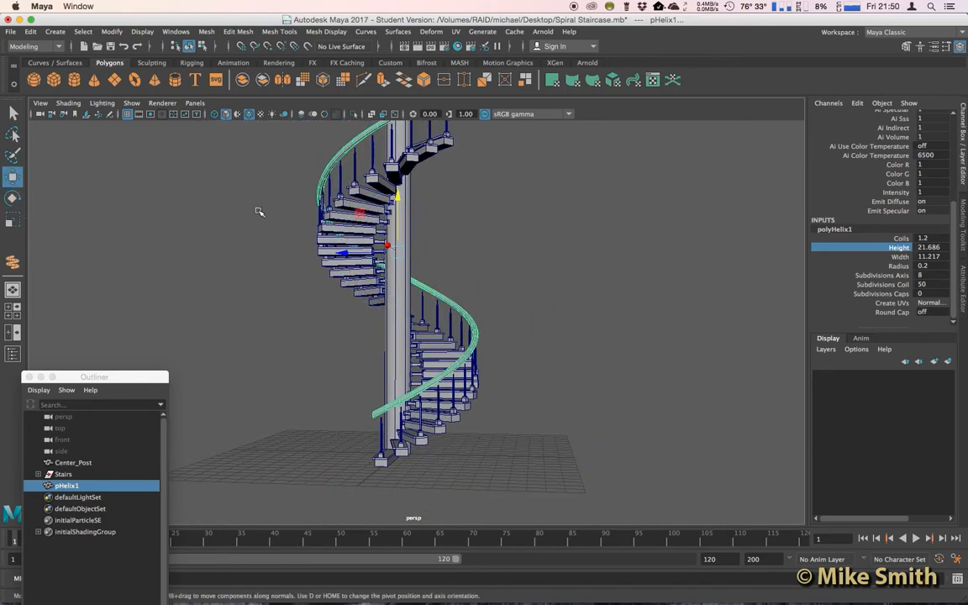
pyautogui.moveTo(395, 208); pyautogui.dragTo(399, 201)
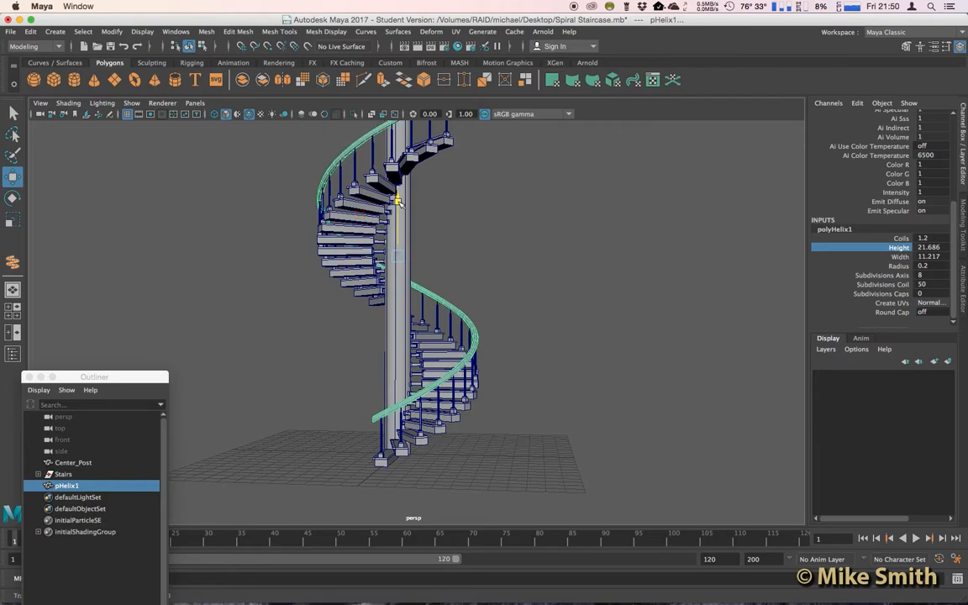
pyautogui.moveTo(461, 190)
pyautogui.keyDown('alt'); pyautogui.mouseDown()
pyautogui.moveTo(470, 242)
pyautogui.moveTo(458, 260)
pyautogui.mouseUp(); pyautogui.keyUp('alt')
pyautogui.keyDown('alt'); pyautogui.moveTo(458, 260); pyautogui.dragTo(477, 235, button='right'); pyautogui.keyUp('alt')
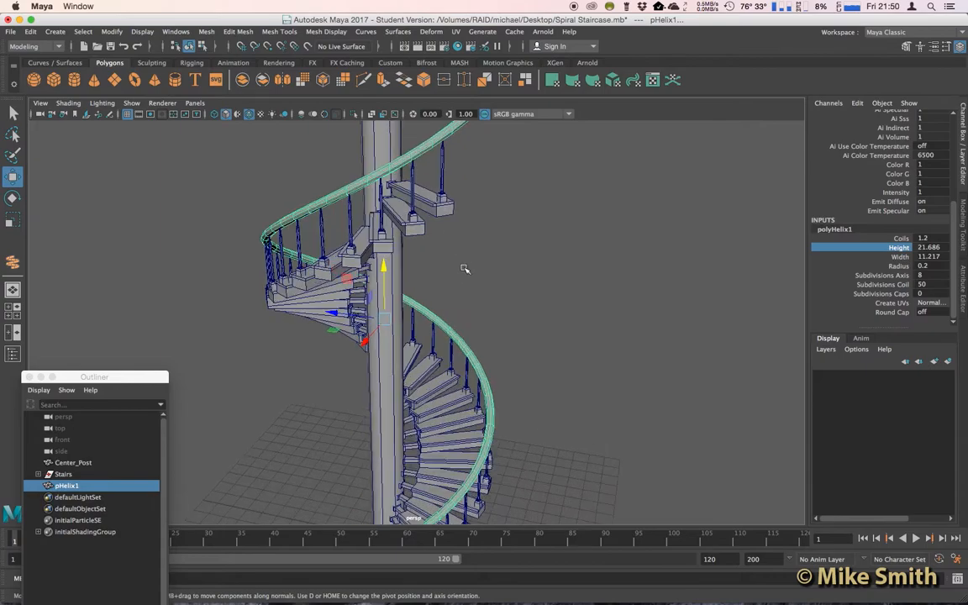
pyautogui.keyDown('alt'); pyautogui.moveTo(477, 235); pyautogui.dragTo(437, 286); pyautogui.keyUp('alt')
pyautogui.moveTo(437, 285)
pyautogui.keyDown('alt'); pyautogui.mouseDown(button='right')
pyautogui.moveTo(429, 210)
pyautogui.moveTo(441, 283)
pyautogui.mouseUp(button='right'); pyautogui.keyUp('alt')
pyautogui.keyDown('alt'); pyautogui.moveTo(441, 283); pyautogui.dragTo(451, 225); pyautogui.keyUp('alt')
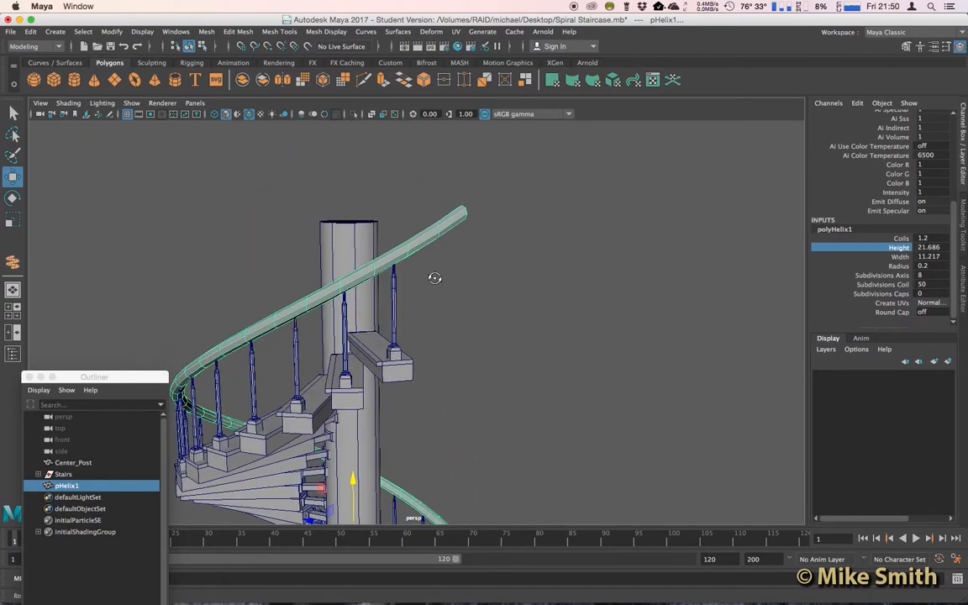
# Delete the rail's faces past the top post, leaving an open end.
pyautogui.rightClick(446, 227)
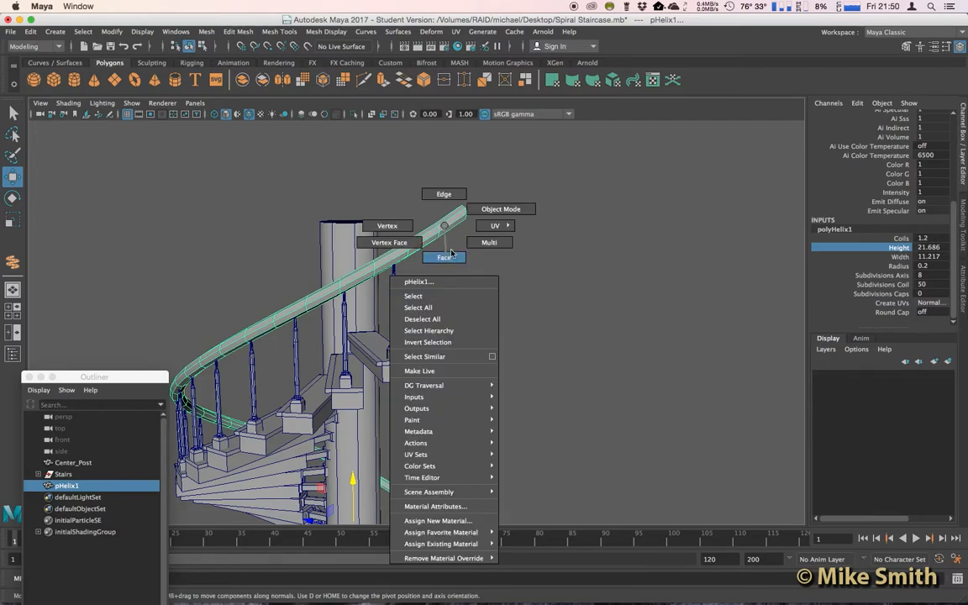
pyautogui.moveTo(505, 177); pyautogui.dragTo(430, 269)
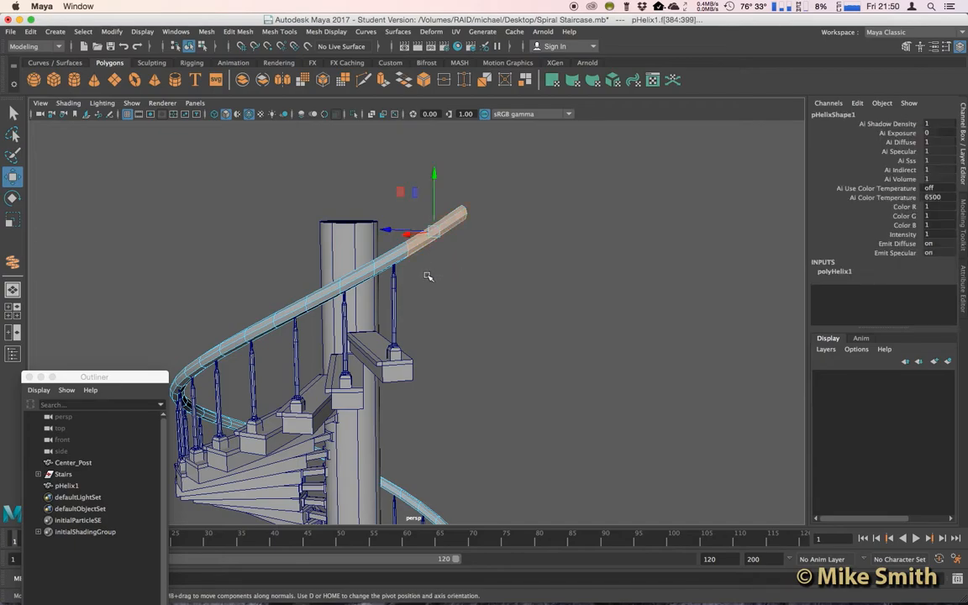
pyautogui.press('Delete')
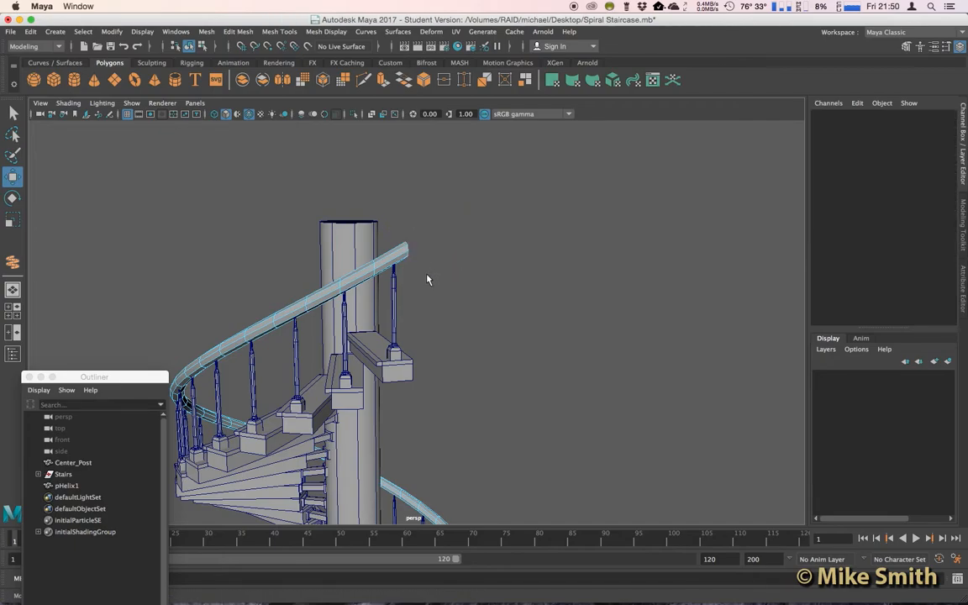
pyautogui.moveTo(427, 279)
pyautogui.keyDown('alt'); pyautogui.mouseDown()
pyautogui.moveTo(397, 269)
pyautogui.moveTo(420, 264)
pyautogui.mouseUp(); pyautogui.keyUp('alt')
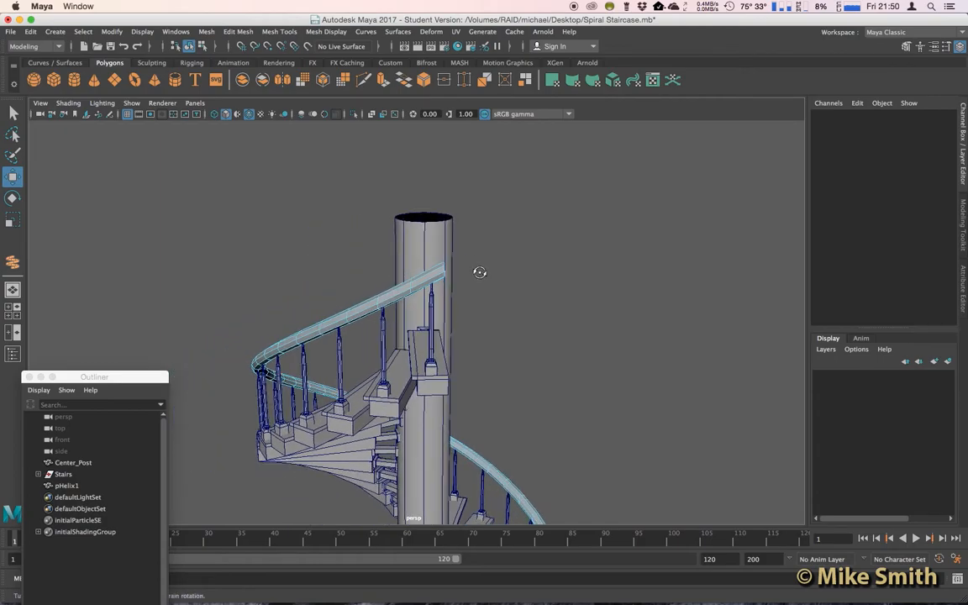
pyautogui.scroll(4, 420, 265)
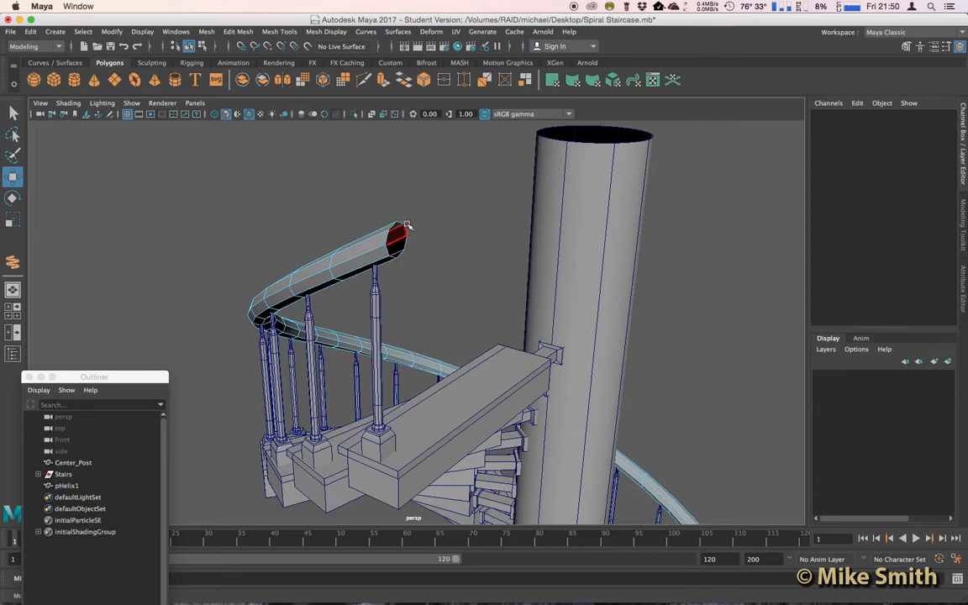
pyautogui.keyDown('alt'); pyautogui.moveTo(393, 243); pyautogui.dragTo(507, 245); pyautogui.keyUp('alt')
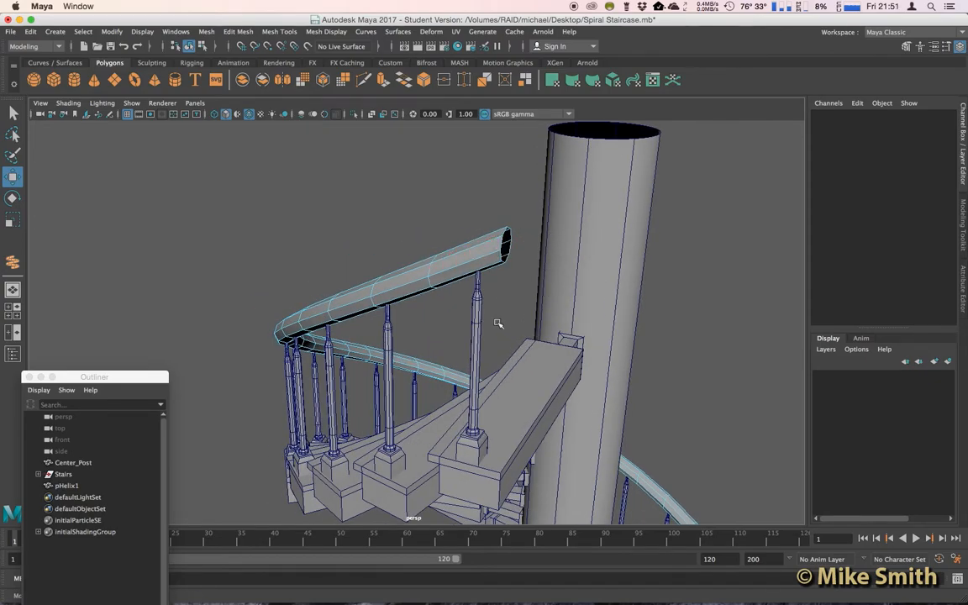
pyautogui.keyDown('alt'); pyautogui.moveTo(538, 294); pyautogui.dragTo(511, 288); pyautogui.keyUp('alt')
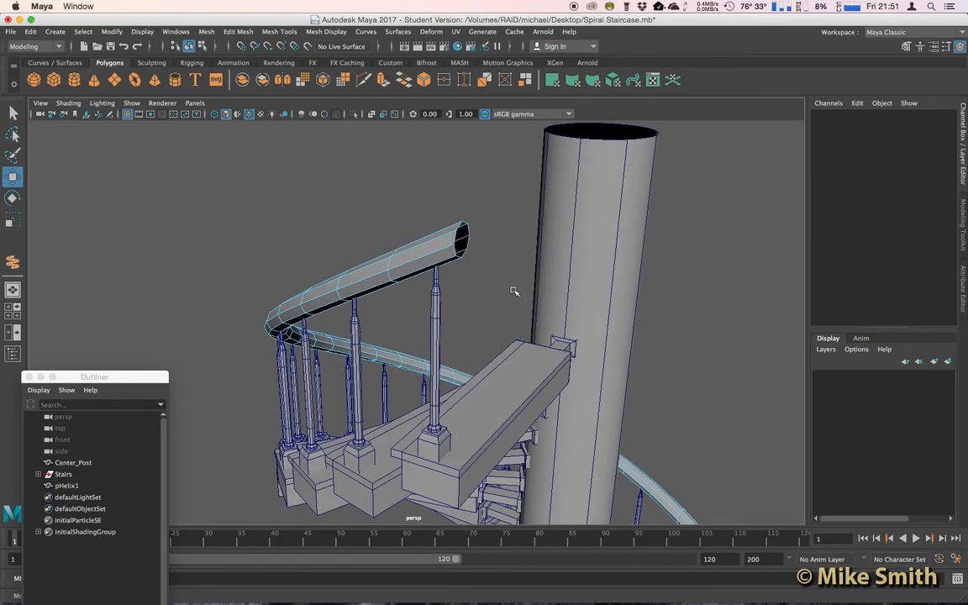
pyautogui.moveTo(486, 254)
pyautogui.keyDown('alt'); pyautogui.mouseDown()
pyautogui.moveTo(437, 252)
pyautogui.moveTo(437, 269)
pyautogui.mouseUp(); pyautogui.keyUp('alt')
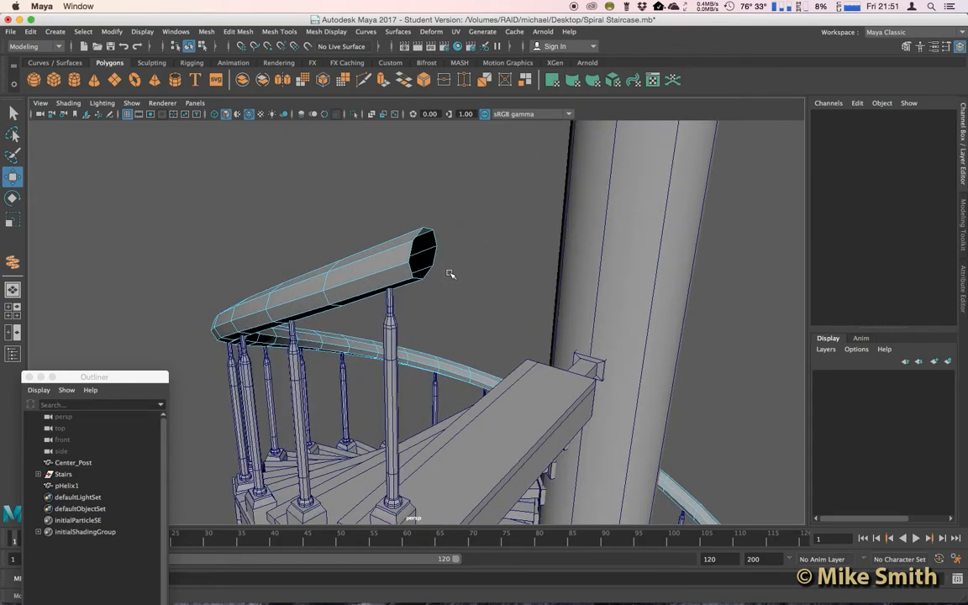
# Extrude the rail's open border edge and scale the new loop inward.
pyautogui.rightClick(427, 246)
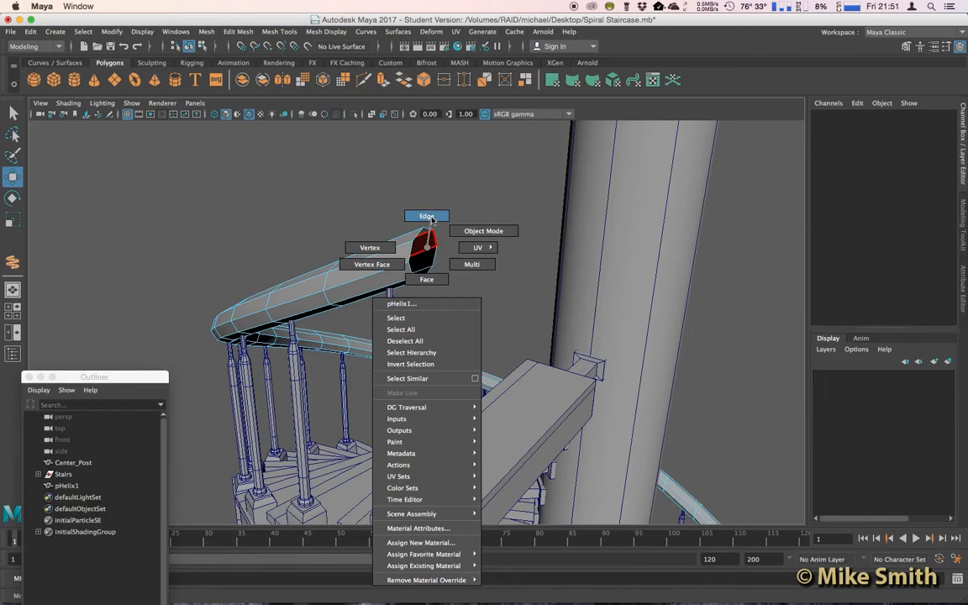
pyautogui.moveTo(427, 246); pyautogui.dragTo(430, 220, button='right')
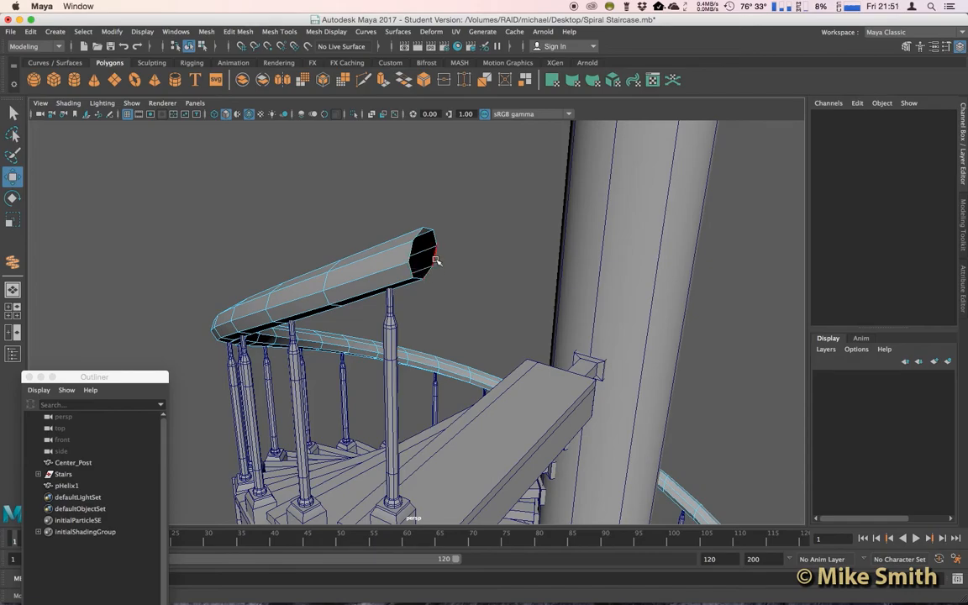
pyautogui.click(436, 259)
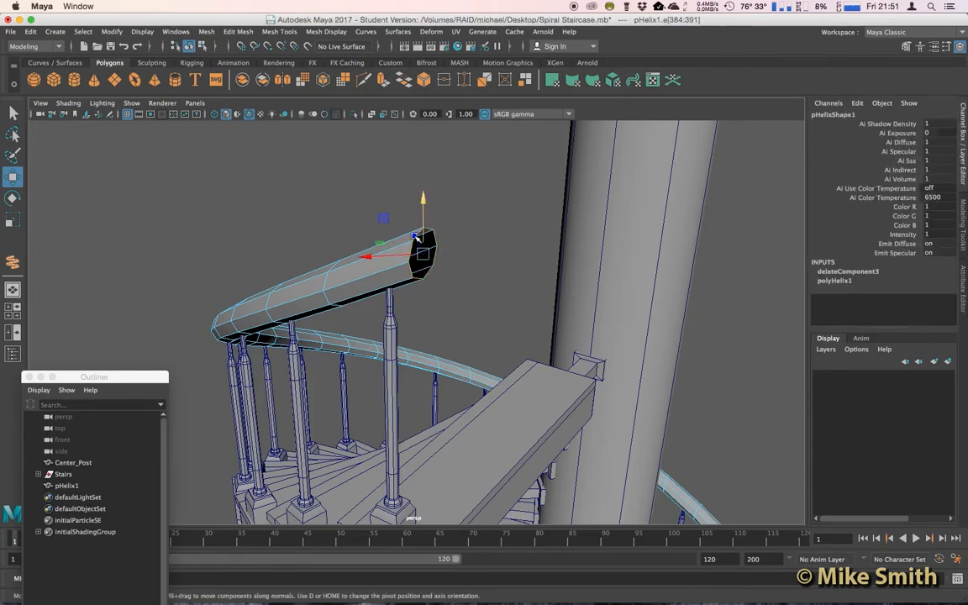
pyautogui.click(383, 80)
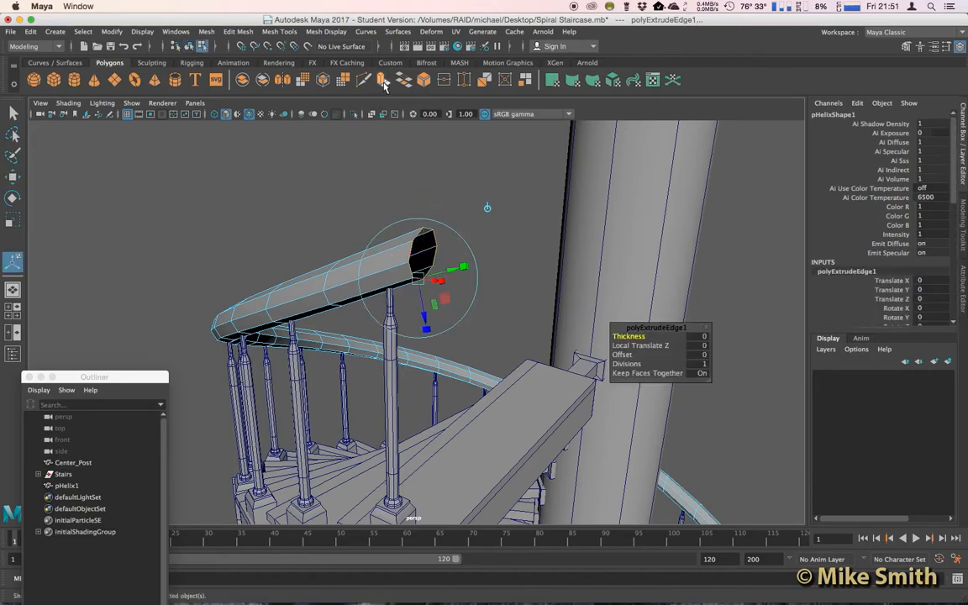
pyautogui.click(13, 220)
pyautogui.moveTo(424, 252); pyautogui.dragTo(400, 263)
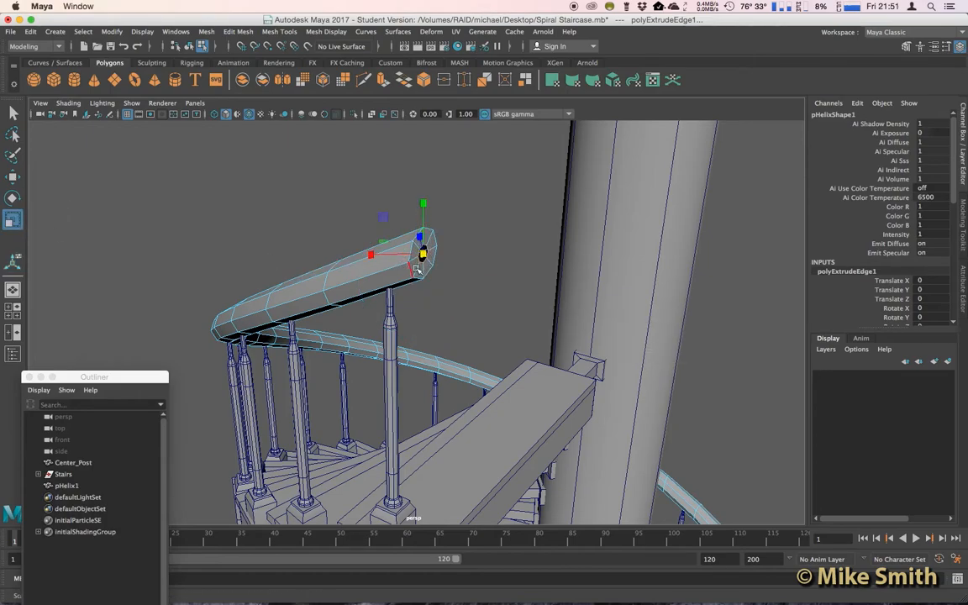
pyautogui.scroll(5, 400, 263)
pyautogui.keyDown('alt'); pyautogui.moveTo(434, 247); pyautogui.dragTo(398, 265); pyautogui.keyUp('alt')
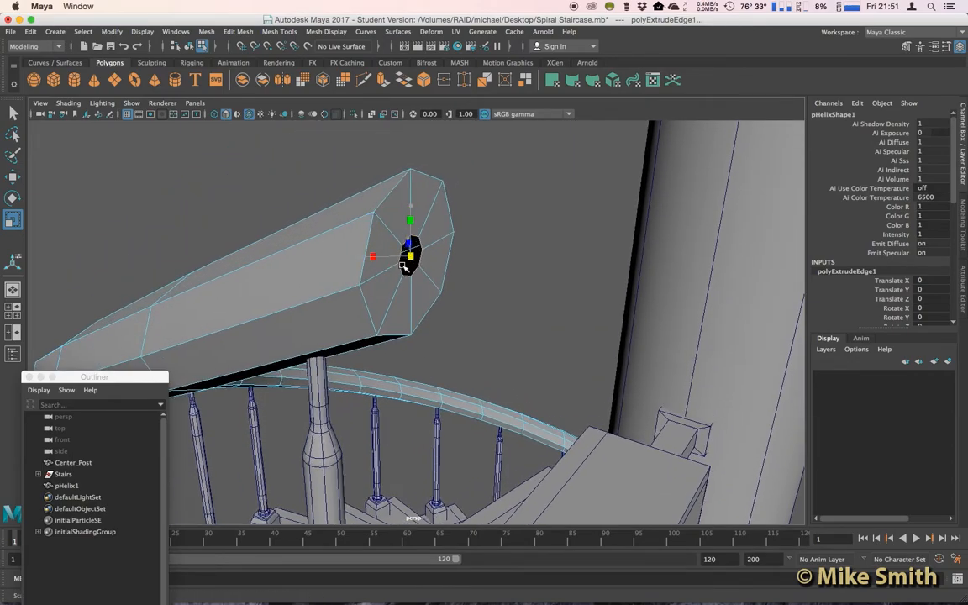
# Merge the cap's end vertices to centre and return to object mode.
pyautogui.press('w')
pyautogui.click(238, 31)
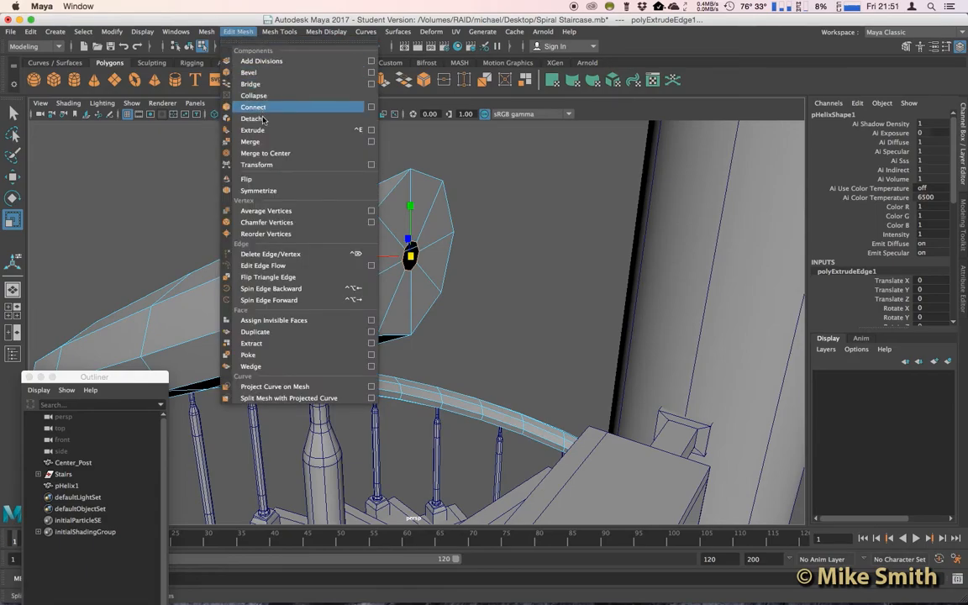
pyautogui.click(280, 155)
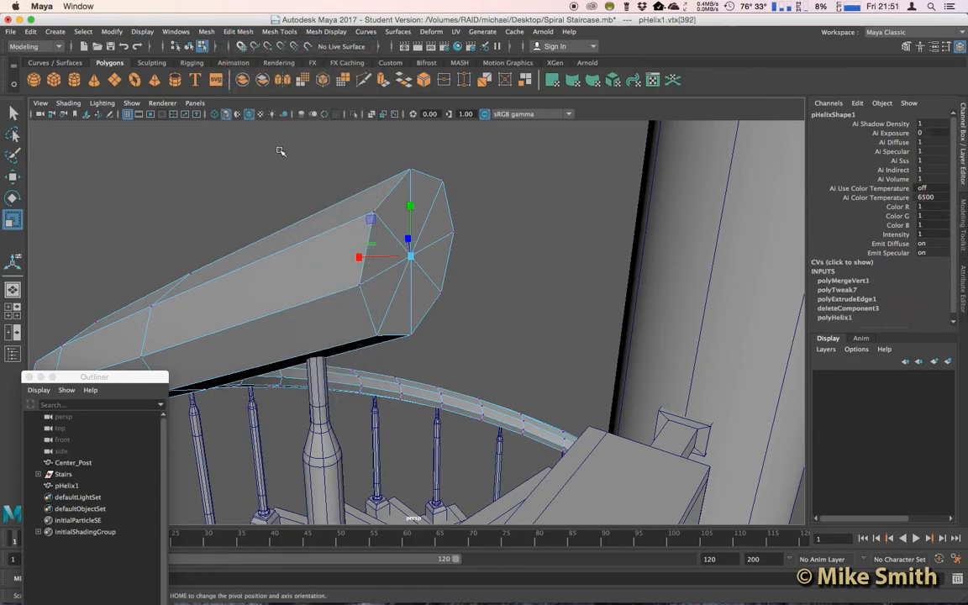
pyautogui.moveTo(316, 252); pyautogui.dragTo(361, 229, button='right')
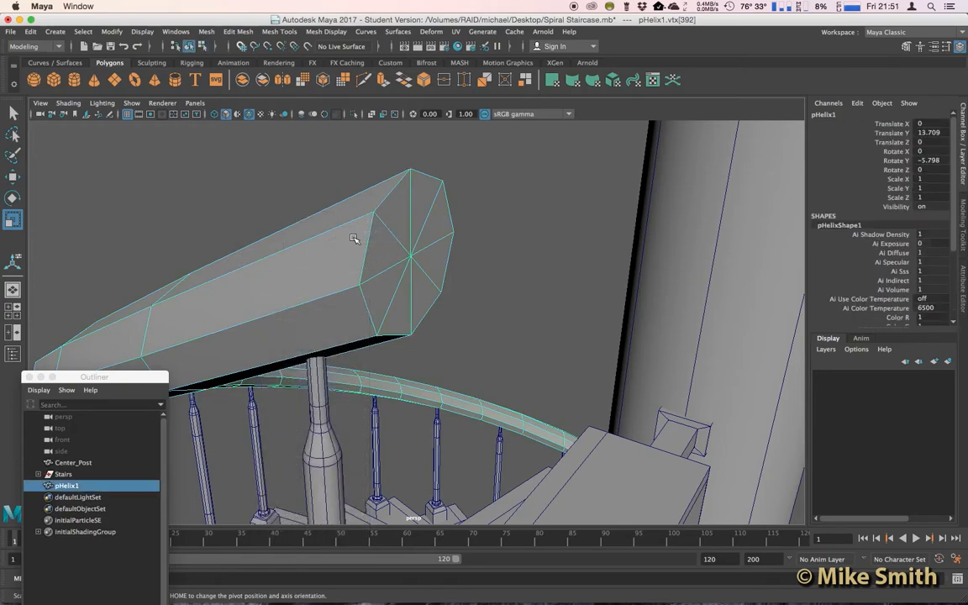
pyautogui.scroll(-5, 353, 236)
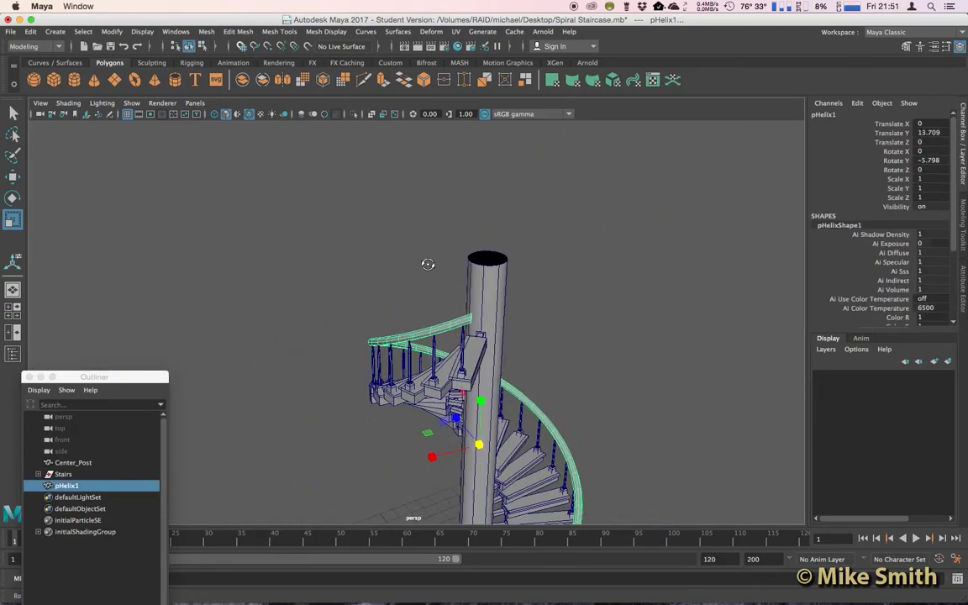
# Frame the whole staircase, deselect the handrail and dismiss the Edit menu without choosing.
pyautogui.keyDown('alt'); pyautogui.moveTo(389, 267); pyautogui.dragTo(526, 384); pyautogui.keyUp('alt')
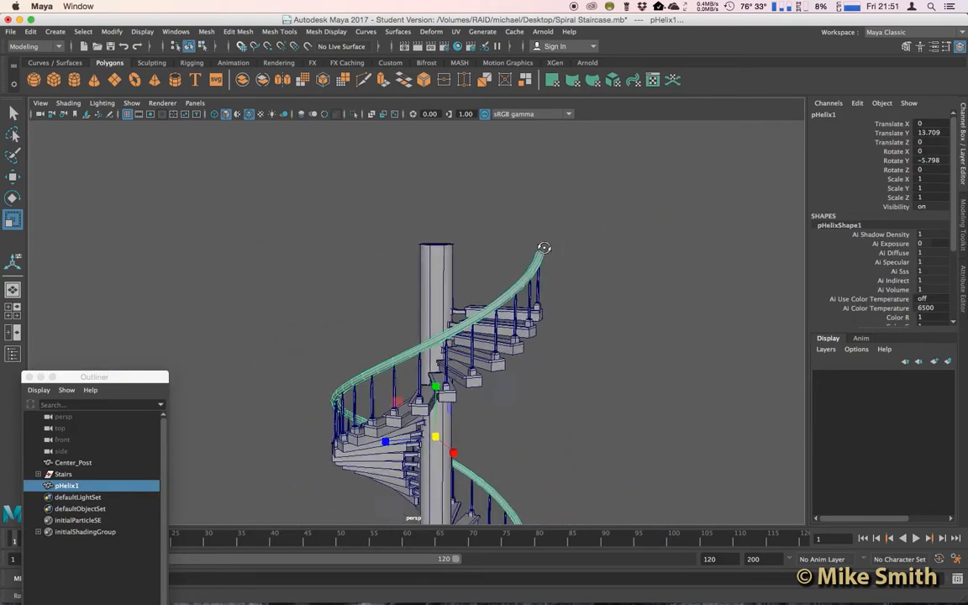
pyautogui.scroll(-4, 526, 384)
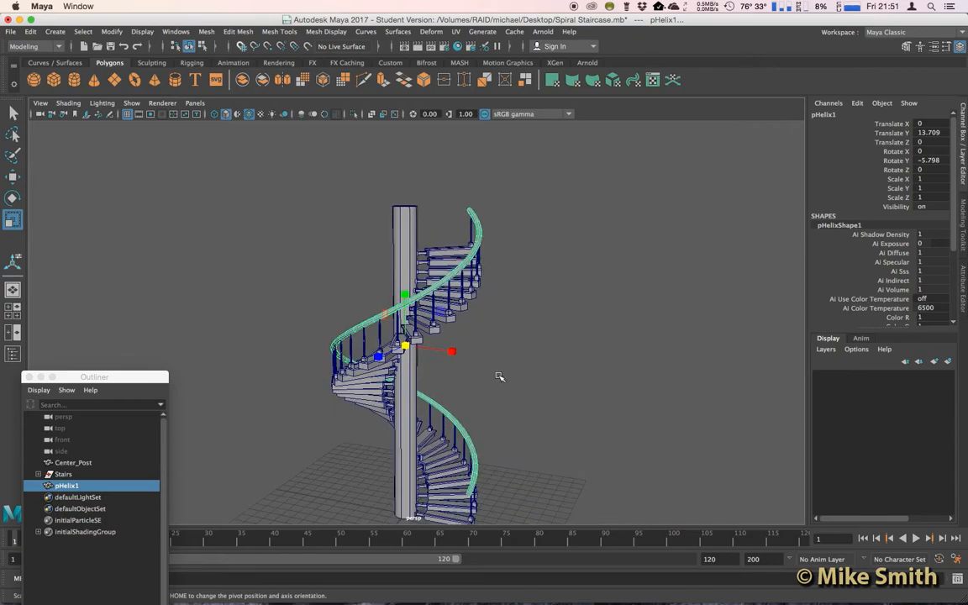
pyautogui.moveTo(470, 324)
pyautogui.keyDown('alt'); pyautogui.mouseDown()
pyautogui.moveTo(520, 328)
pyautogui.moveTo(504, 332)
pyautogui.moveTo(479, 331)
pyautogui.moveTo(553, 324)
pyautogui.moveTo(501, 350)
pyautogui.mouseUp(); pyautogui.keyUp('alt')
pyautogui.click(532, 327)
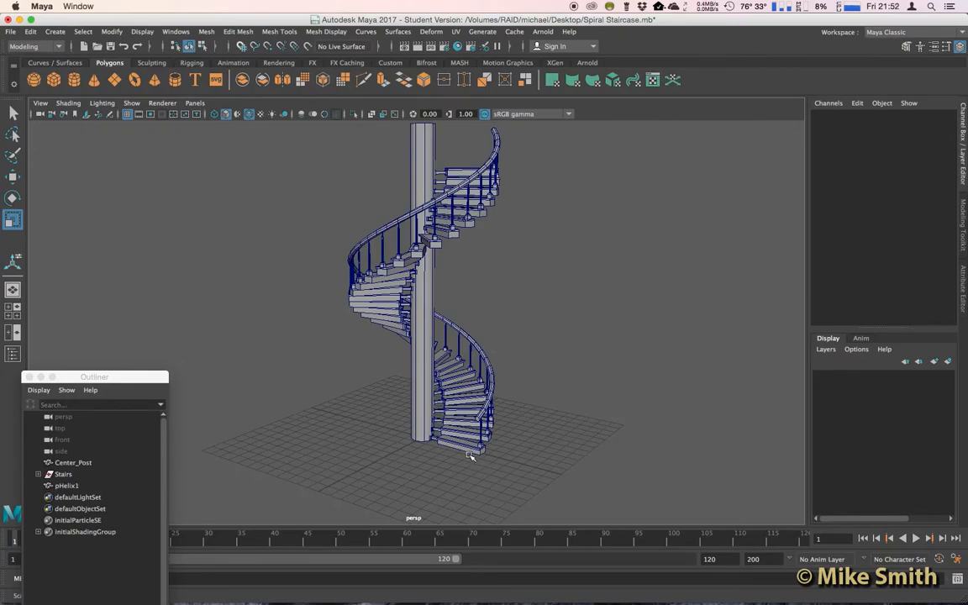
pyautogui.click(30, 31)
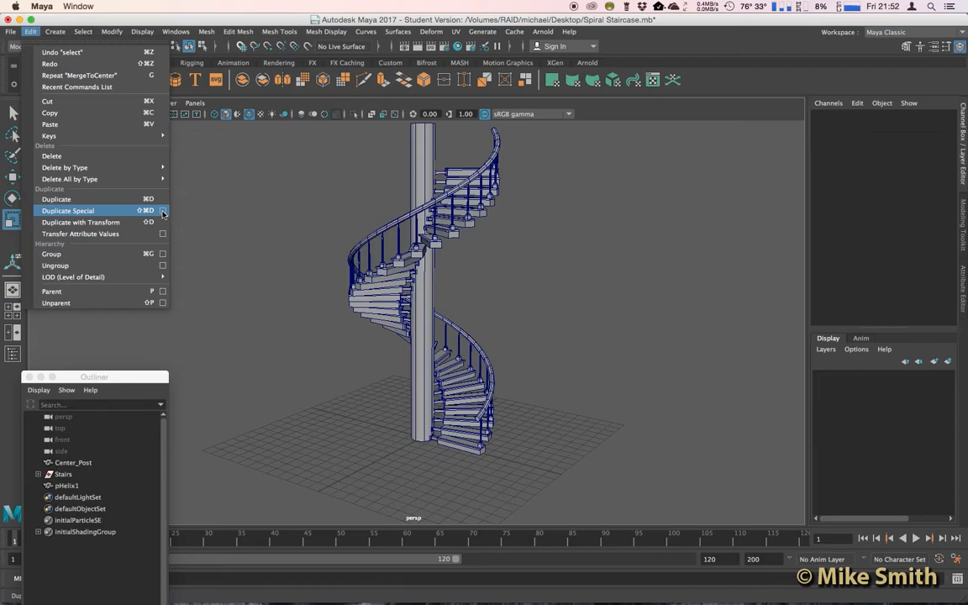
pyautogui.press('Escape')
# Move and enlarge the Outliner, then begin renaming the handrail pHelix1.
pyautogui.moveTo(94, 376); pyautogui.dragTo(236, 158)
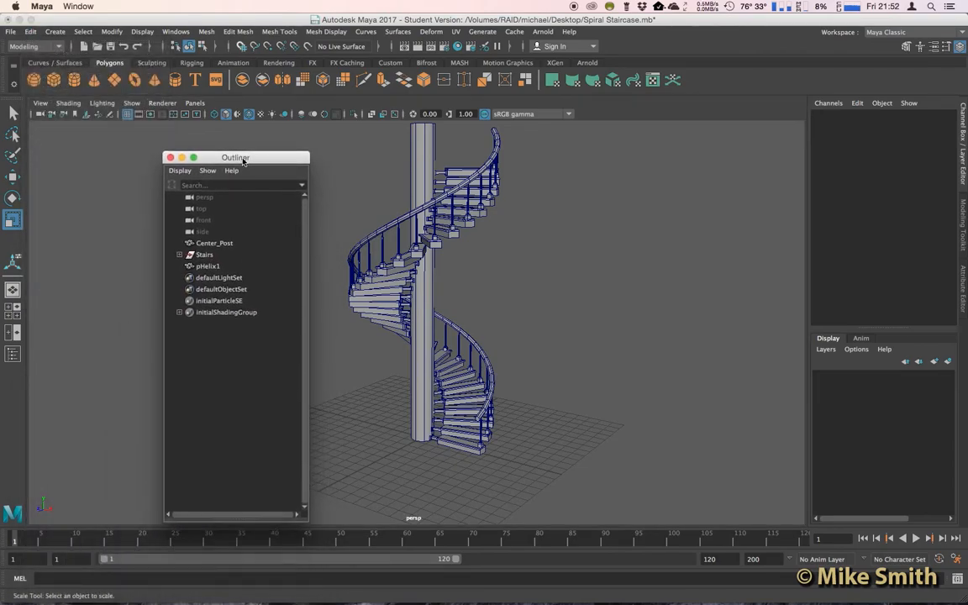
pyautogui.doubleClick(211, 266)
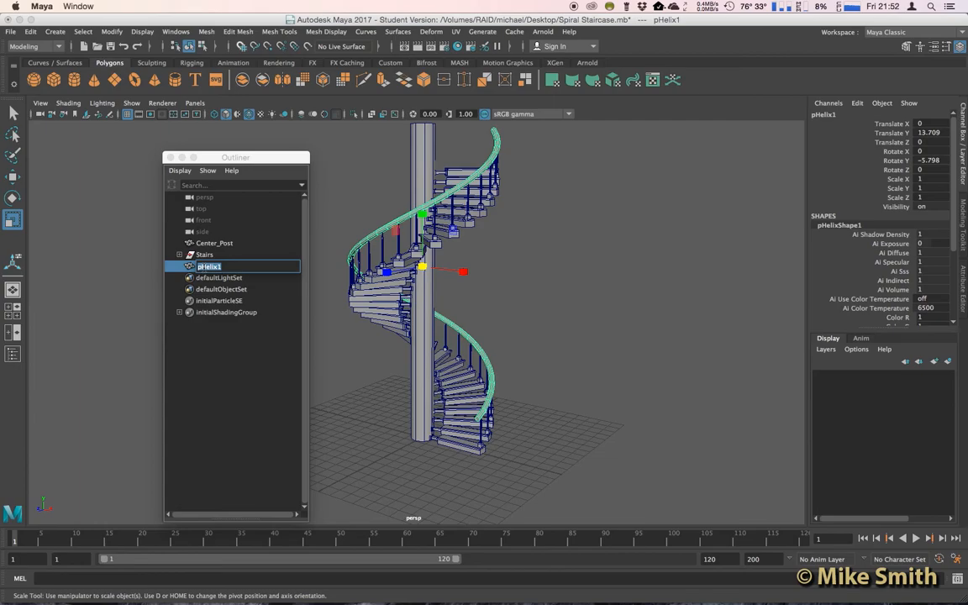